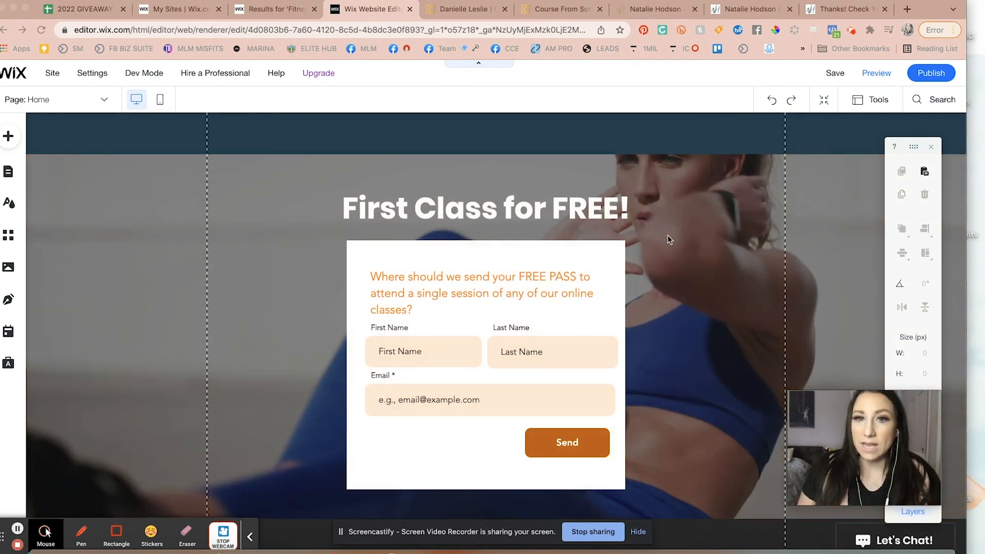
Review the home page's free training registration strip and the free class sign-up form as two opt-in examples.
scroll(669, 239, "up", 8)
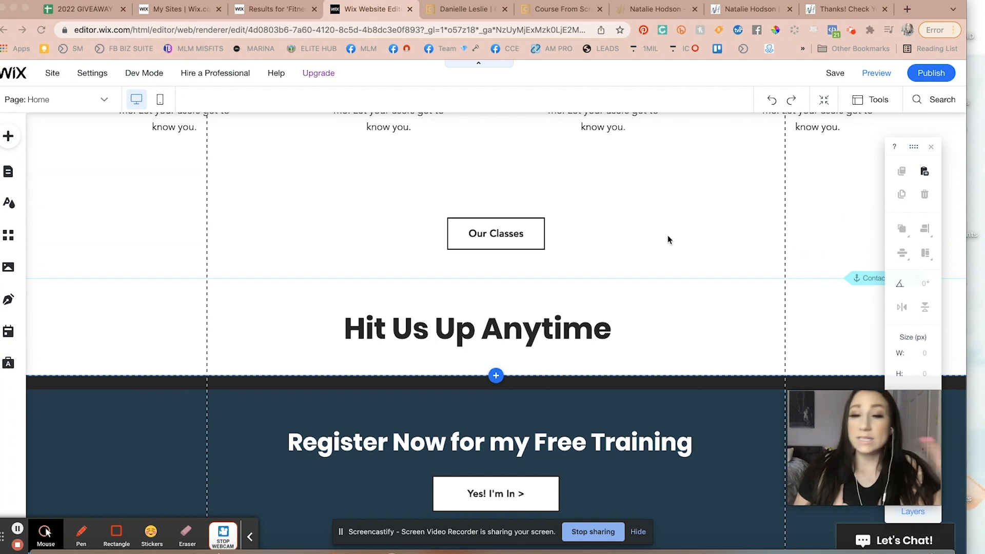
scroll(681, 349, "down", 1)
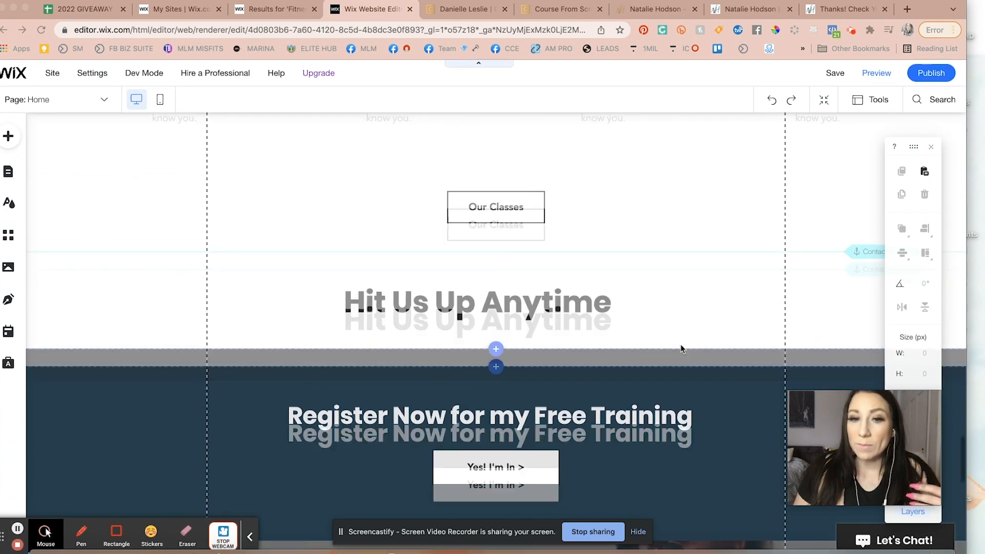
scroll(682, 349, "down", 3)
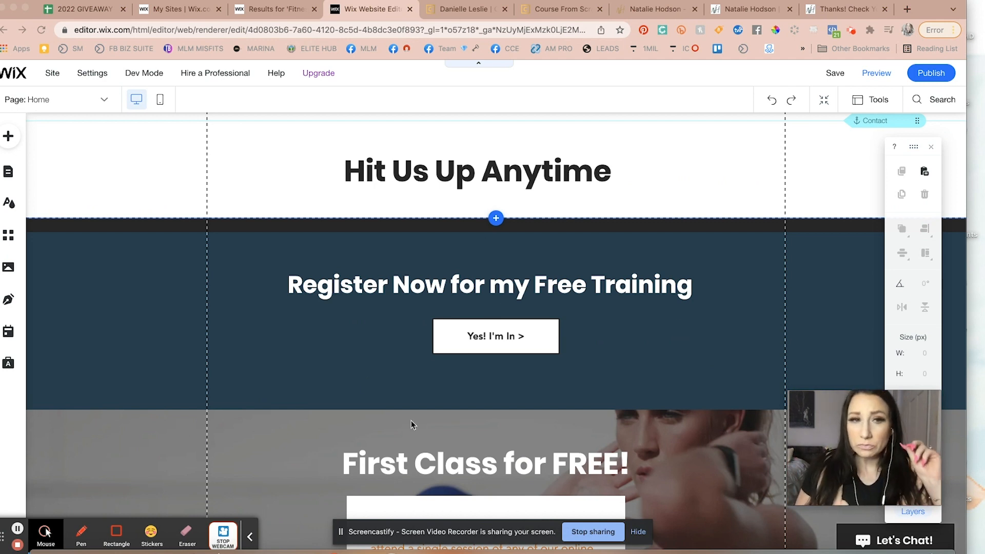
scroll(402, 411, "down", 1)
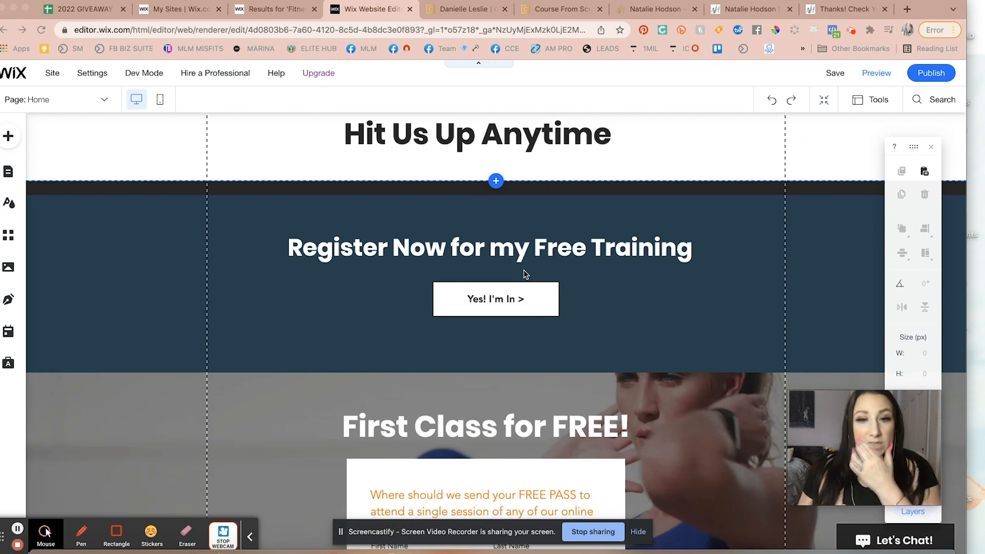
scroll(526, 275, "down", 2)
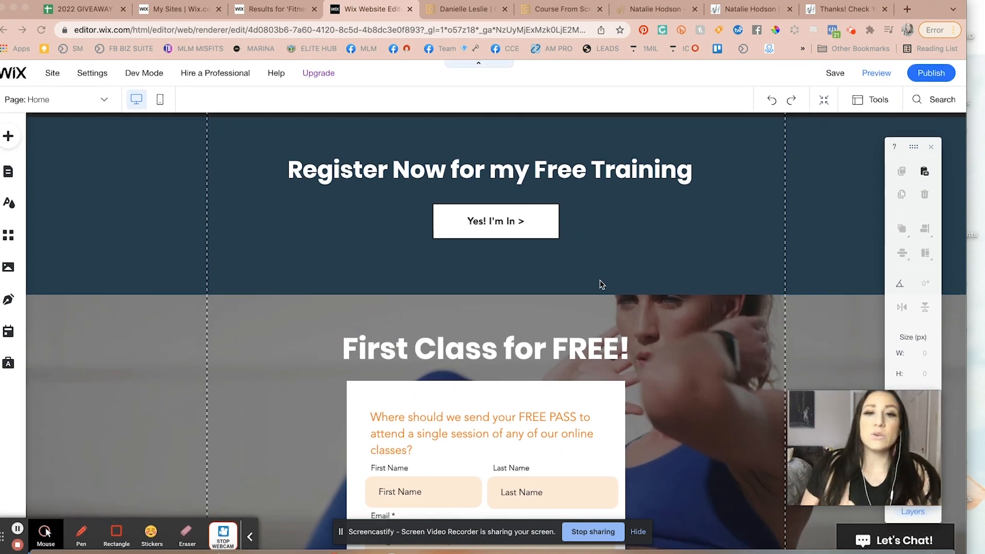
scroll(601, 284, "down", 5)
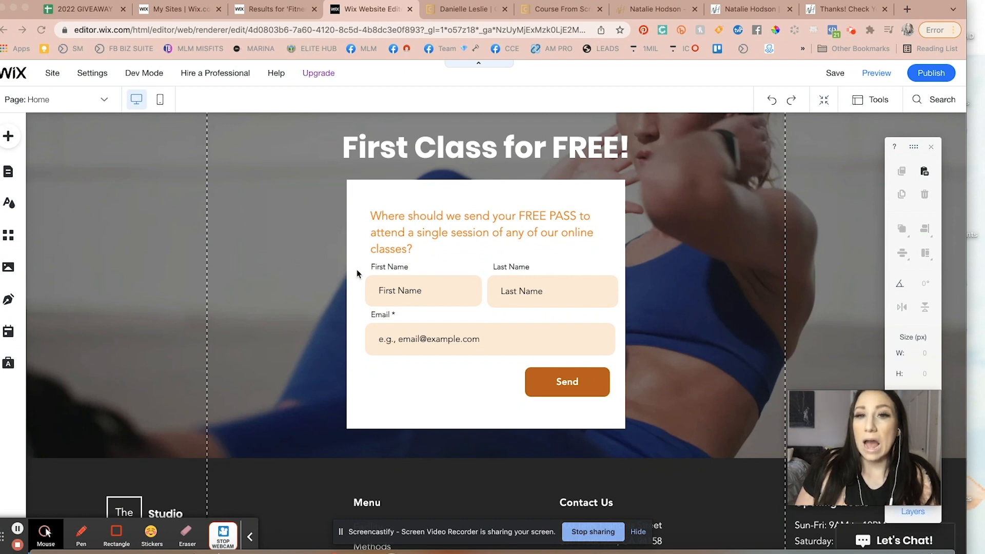
scroll(356, 273, "up", 5)
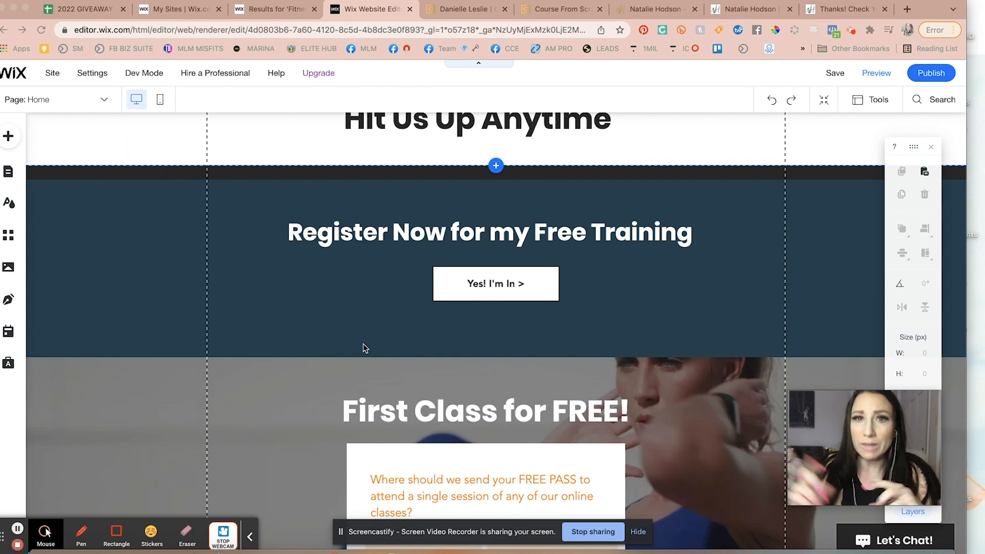
Switch to danielleslie.com and examine its opt-in offers from the hero section down to the masterclass registration banner.
left_click(548, 10)
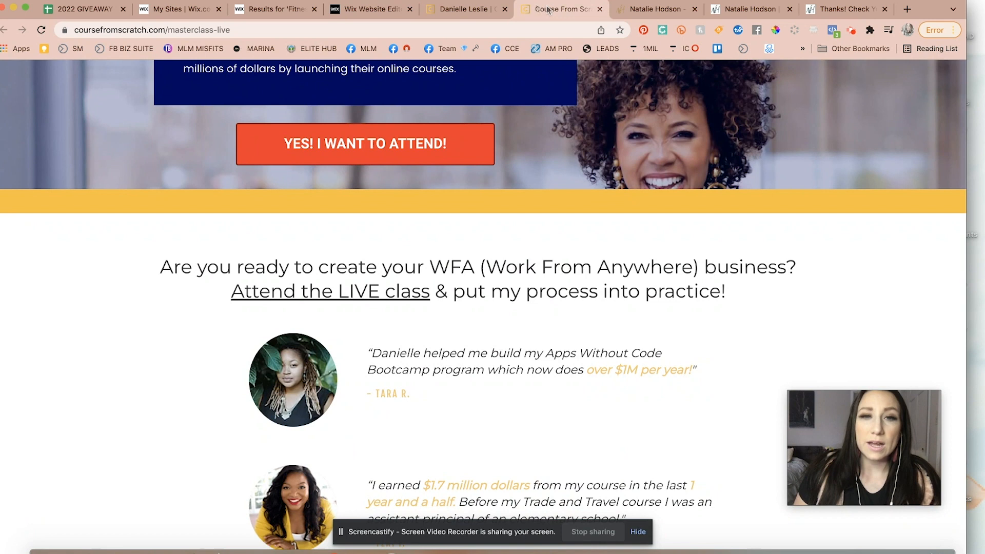
left_click(473, 15)
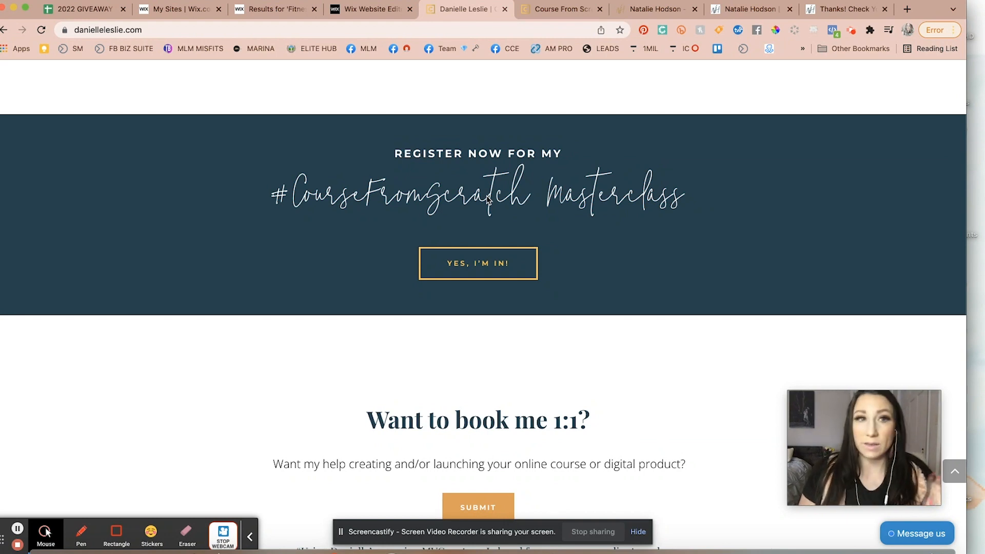
scroll(488, 199, "up", 7)
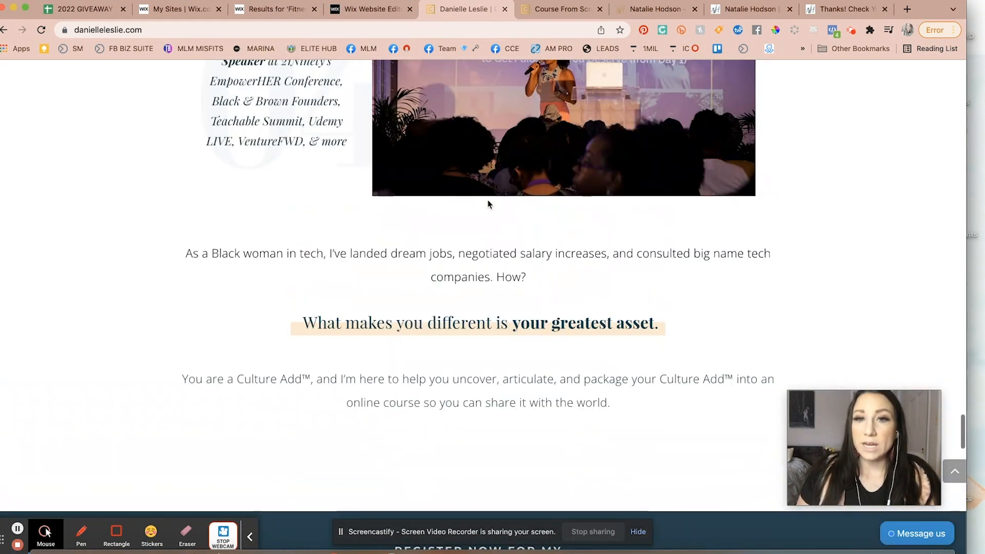
scroll(487, 199, "down", 10)
scroll(488, 200, "up", 18)
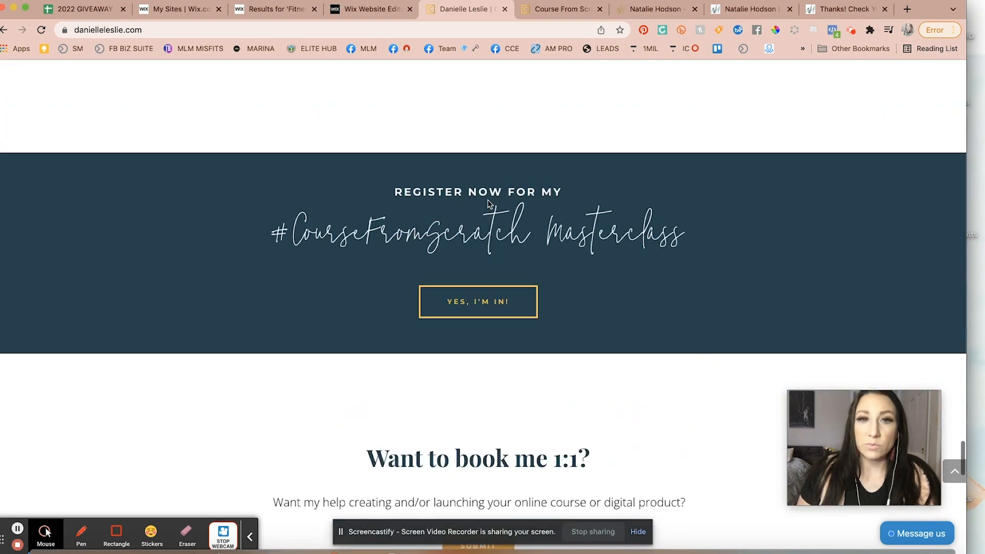
scroll(488, 201, "up", 20)
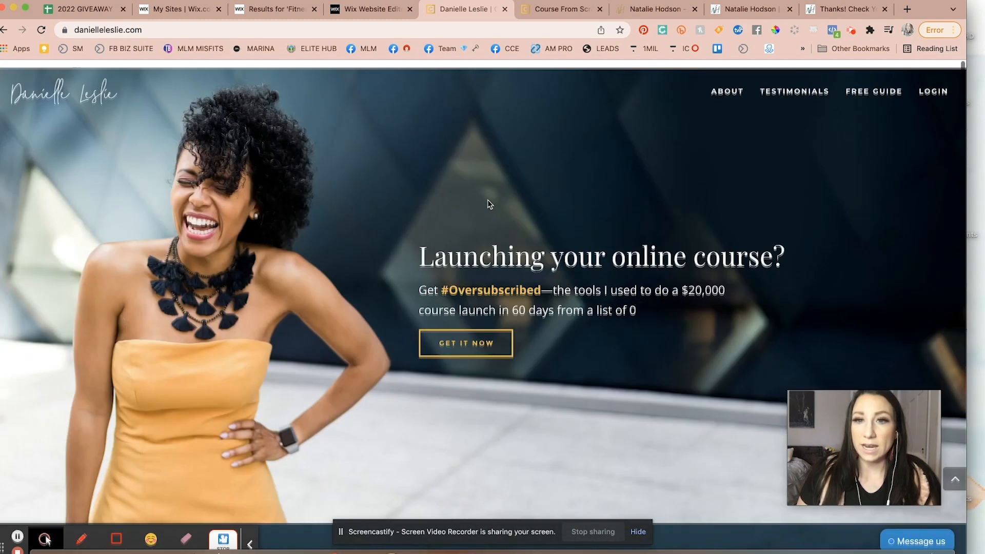
scroll(488, 204, "down", 20)
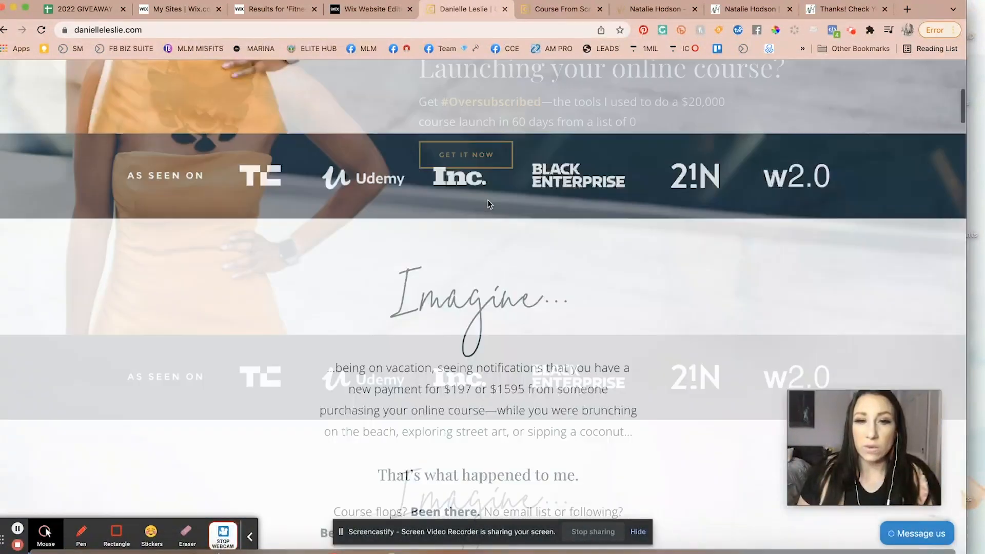
scroll(488, 201, "down", 20)
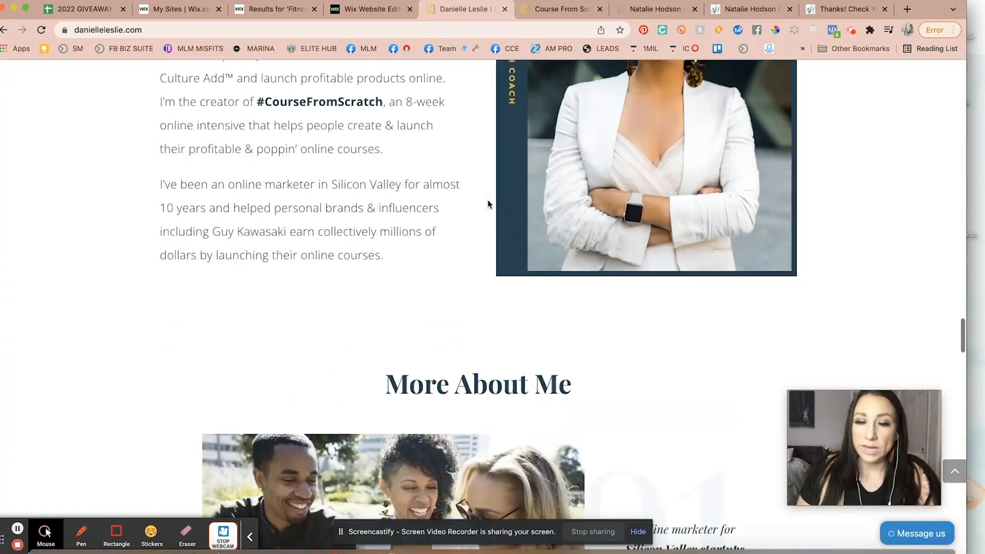
scroll(488, 203, "down", 15)
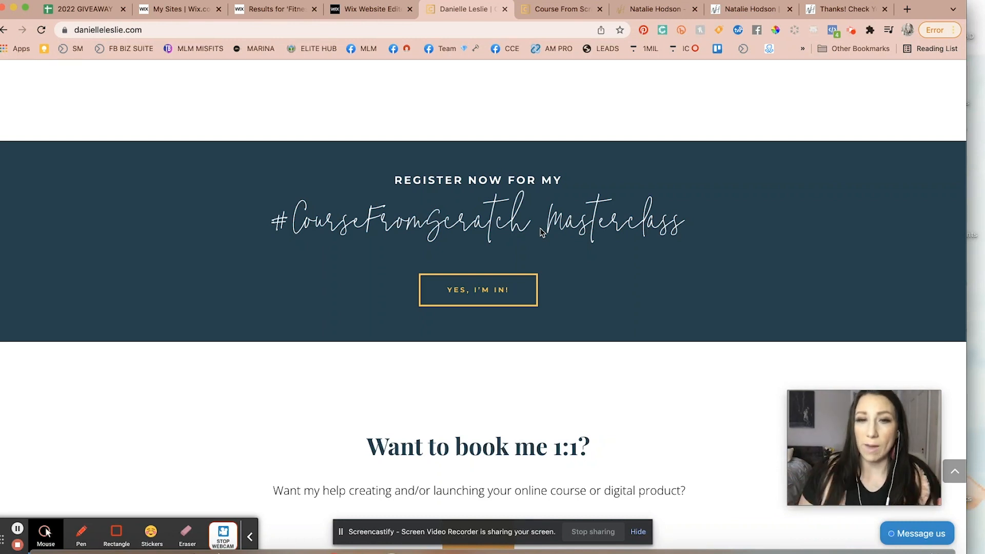
Switch to the Course From Scratch masterclass page and examine its headline, offer and attend button.
left_click(553, 10)
scroll(553, 162, "up", 5)
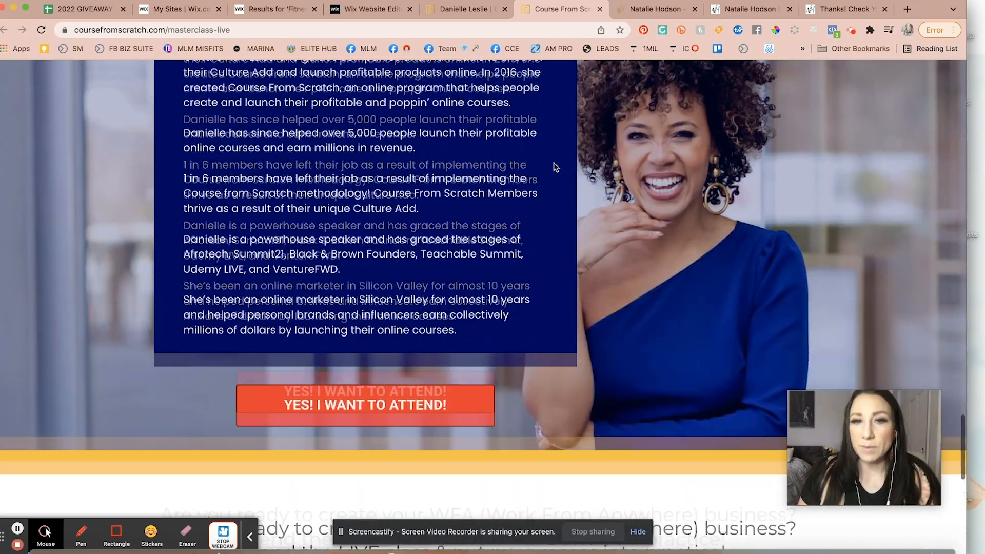
scroll(554, 167, "up", 15)
scroll(554, 168, "up", 15)
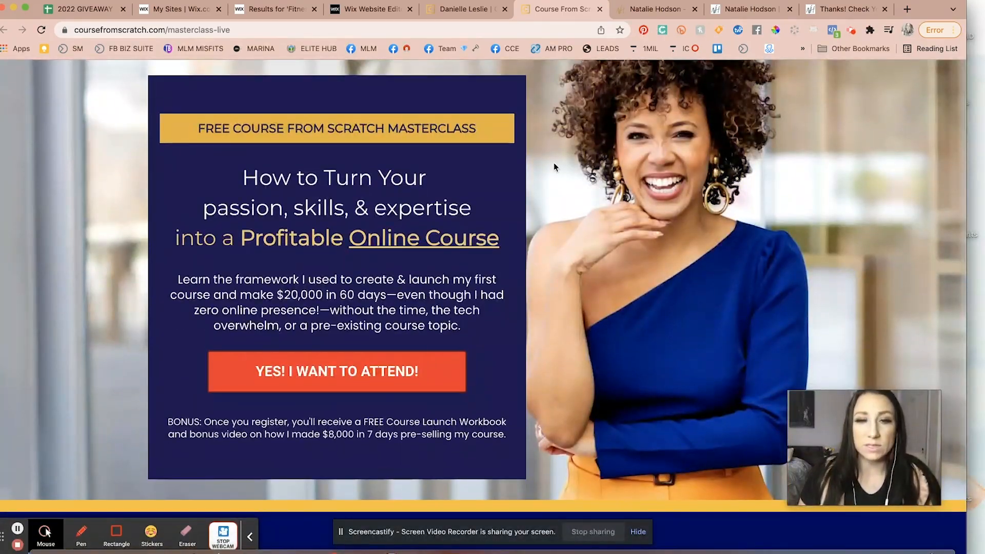
scroll(555, 167, "down", 3)
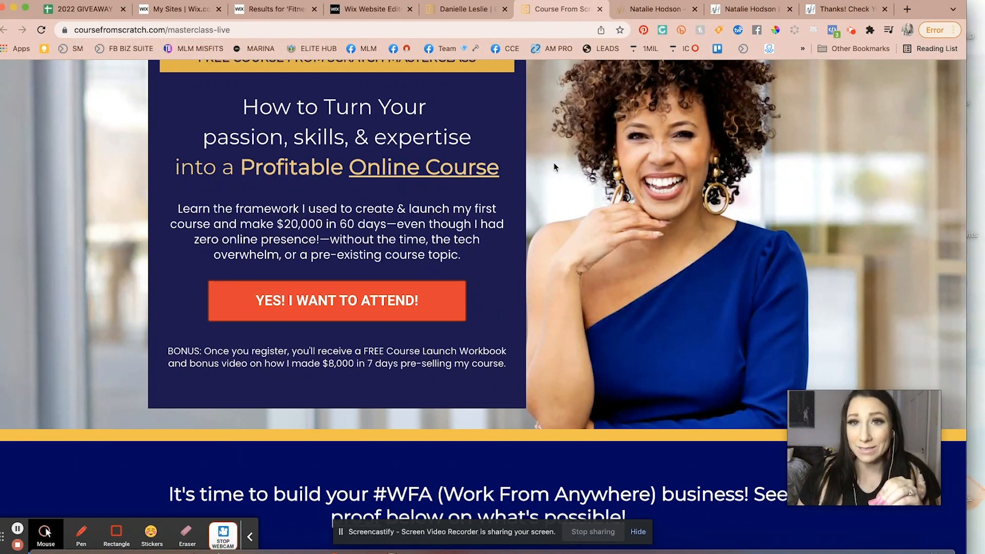
Switch to nataliehodson.com and examine the three free guides offered in the freebies section.
left_click(634, 18)
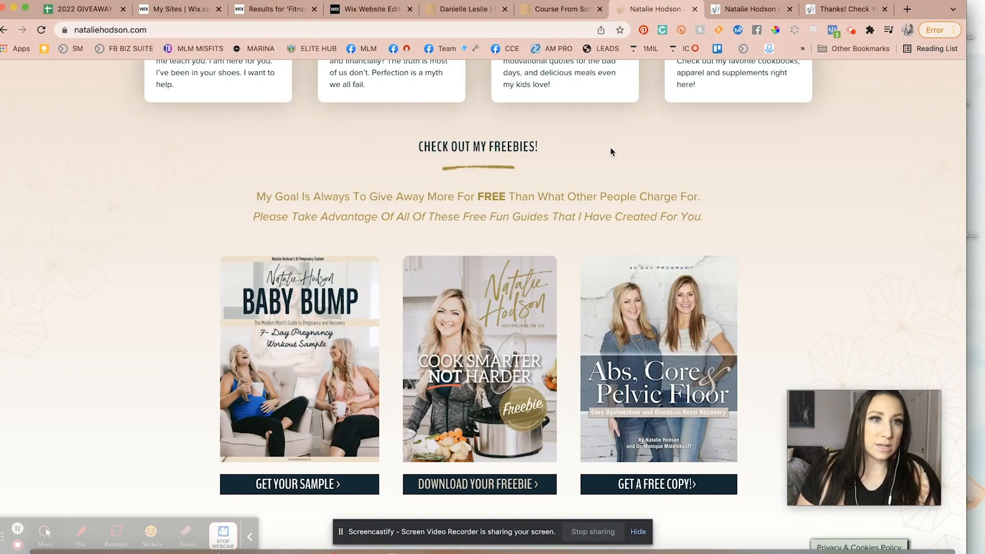
scroll(572, 195, "down", 2)
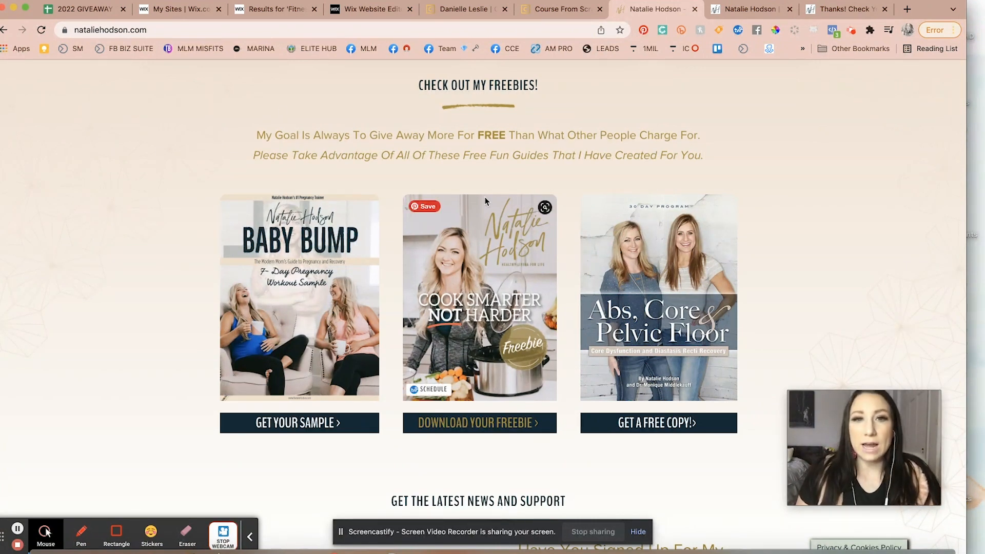
scroll(485, 198, "up", 2)
scroll(486, 195, "down", 1)
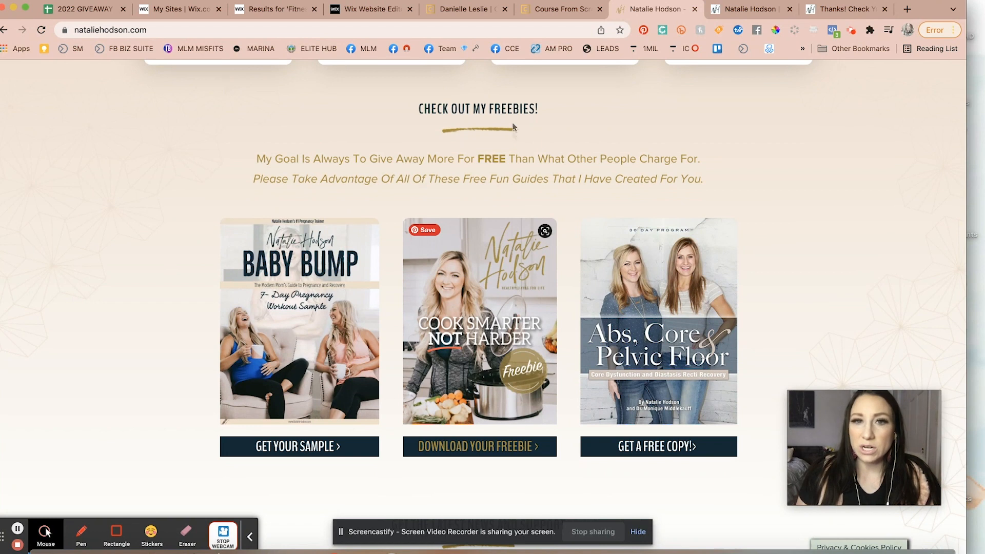
scroll(513, 128, "down", 1)
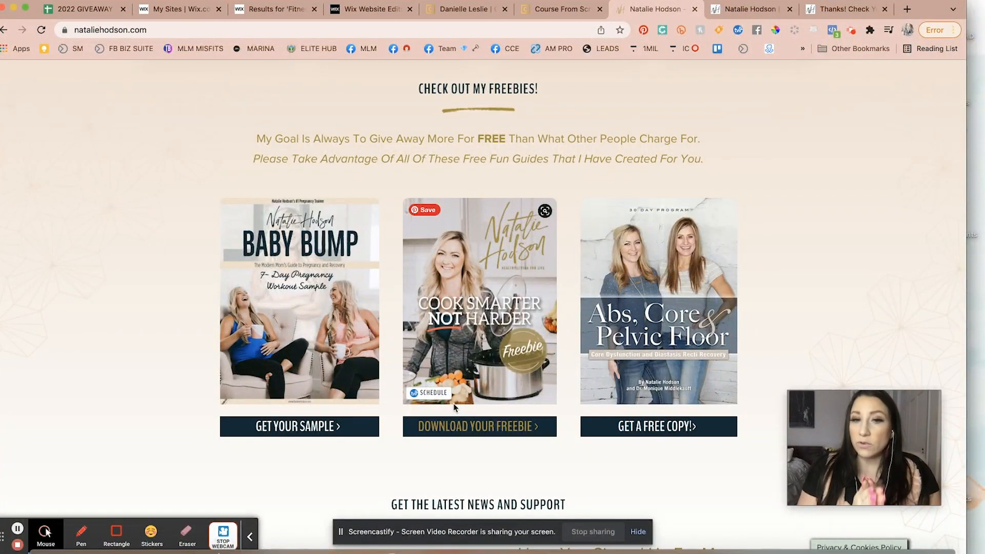
mouse_move(846, 486)
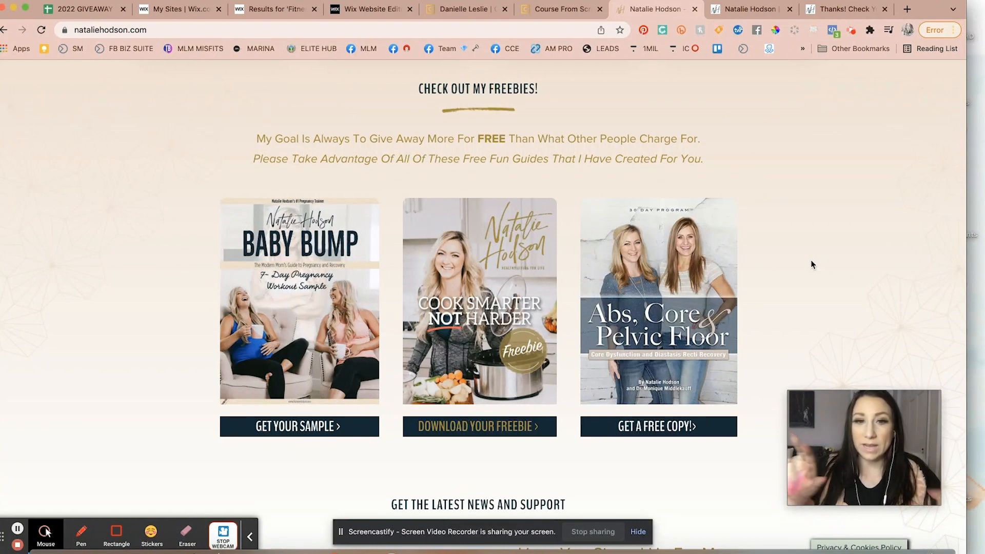
mouse_move(276, 313)
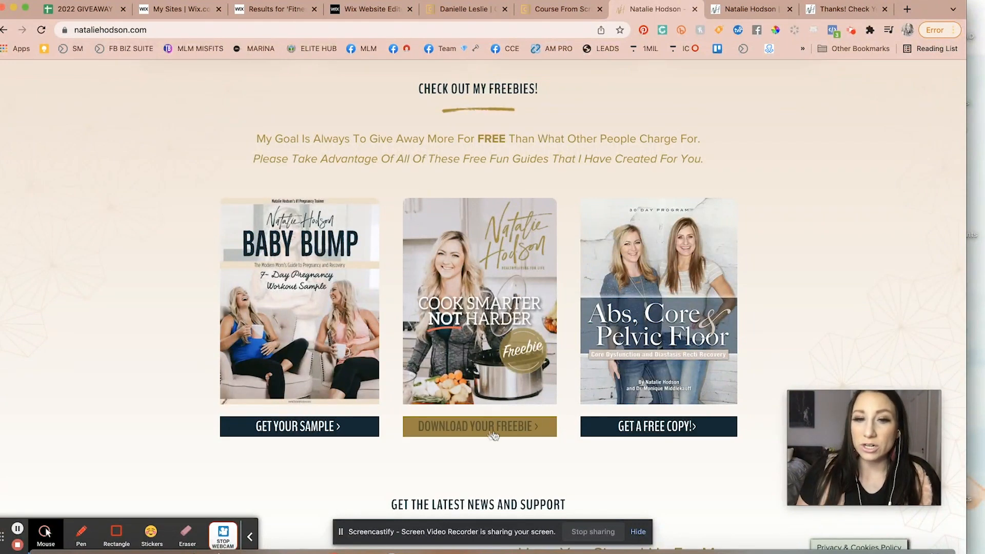
Examine the crockpot cookbook opt-in page and the thank-you page that follows the sign-up.
left_click(747, 8)
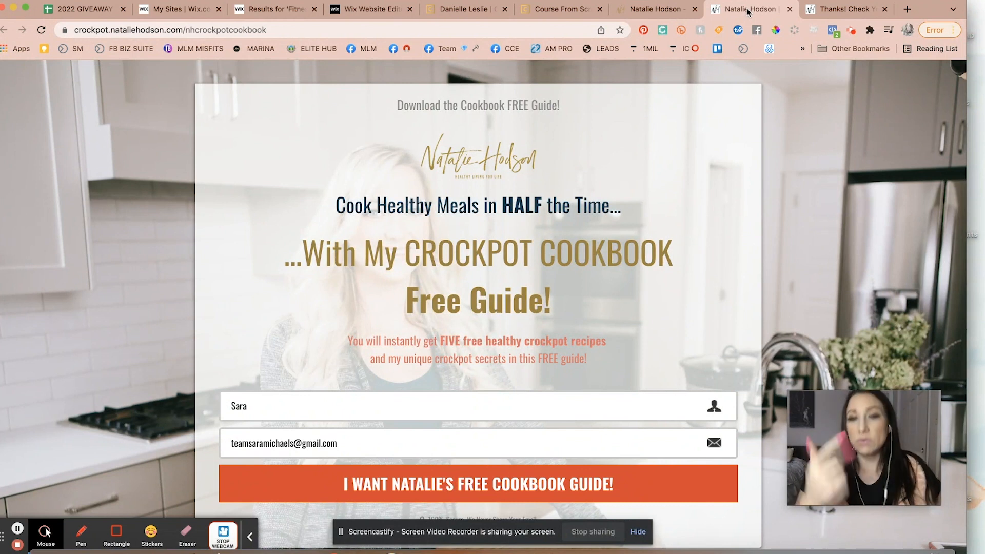
left_click(843, 11)
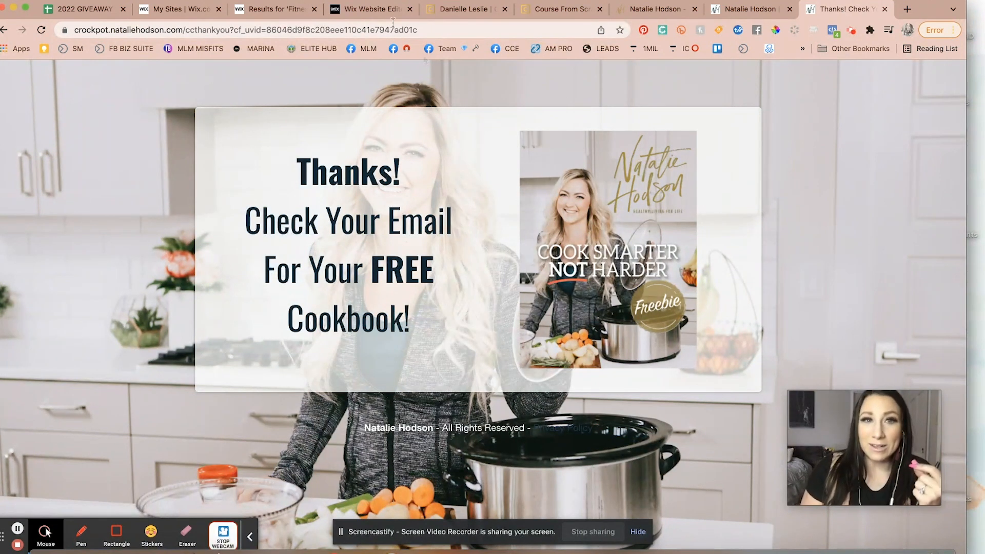
Return to the Wix editor and open the Optin Page for editing from the site's page list.
left_click(368, 15)
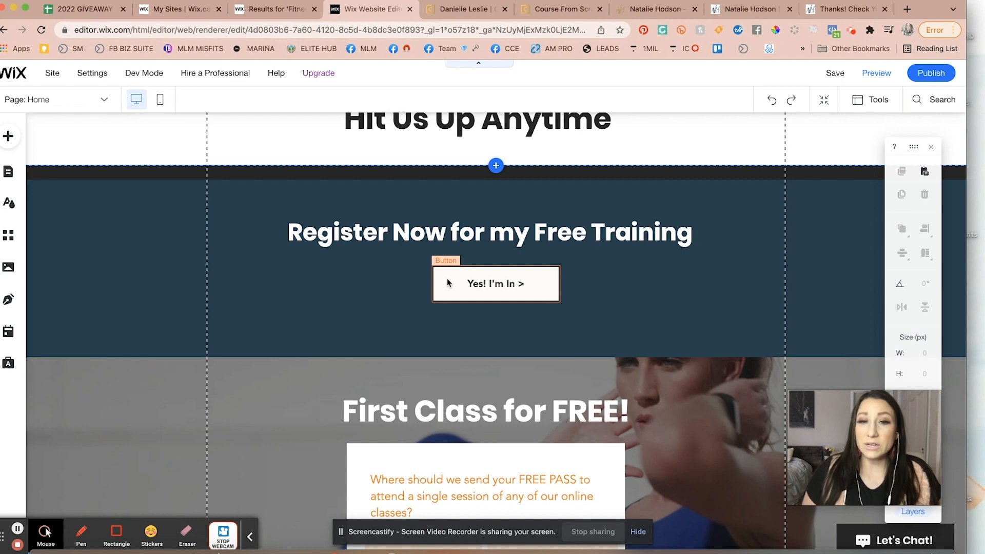
scroll(497, 388, "down", 3)
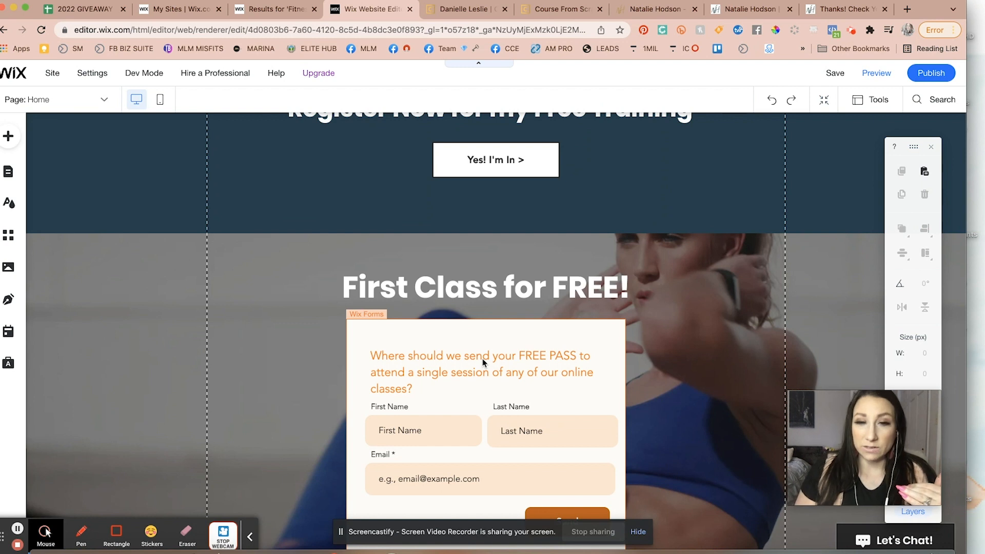
left_click(9, 174)
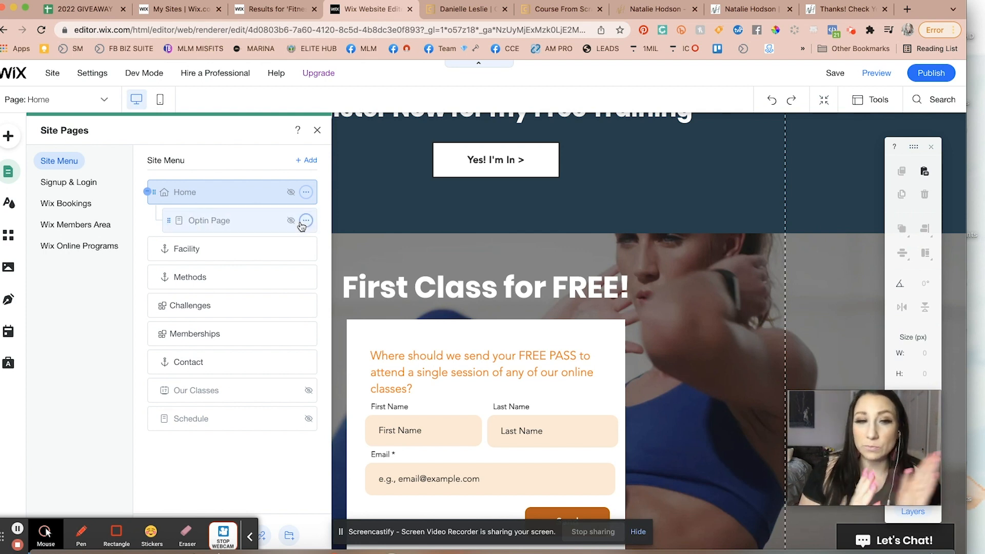
left_click(231, 222)
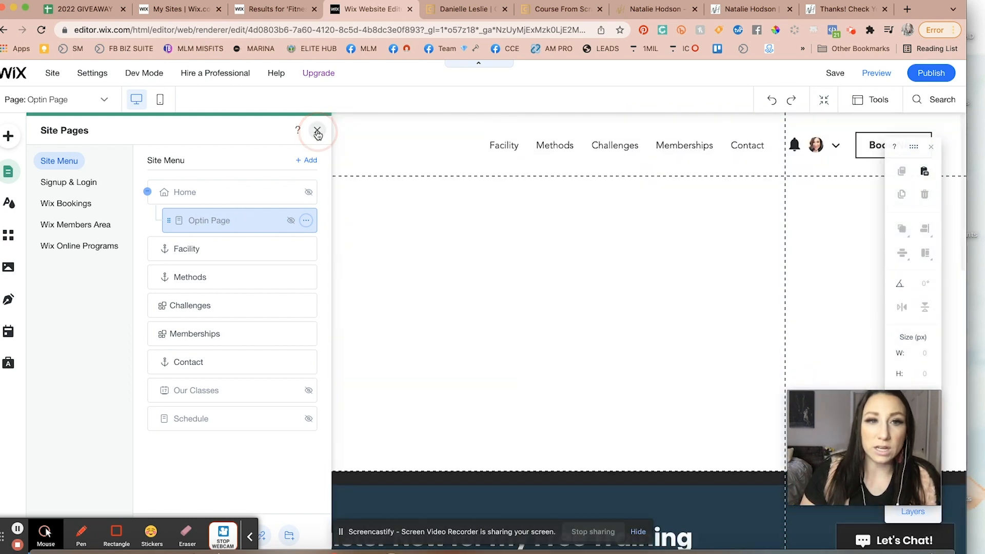
left_click(318, 131)
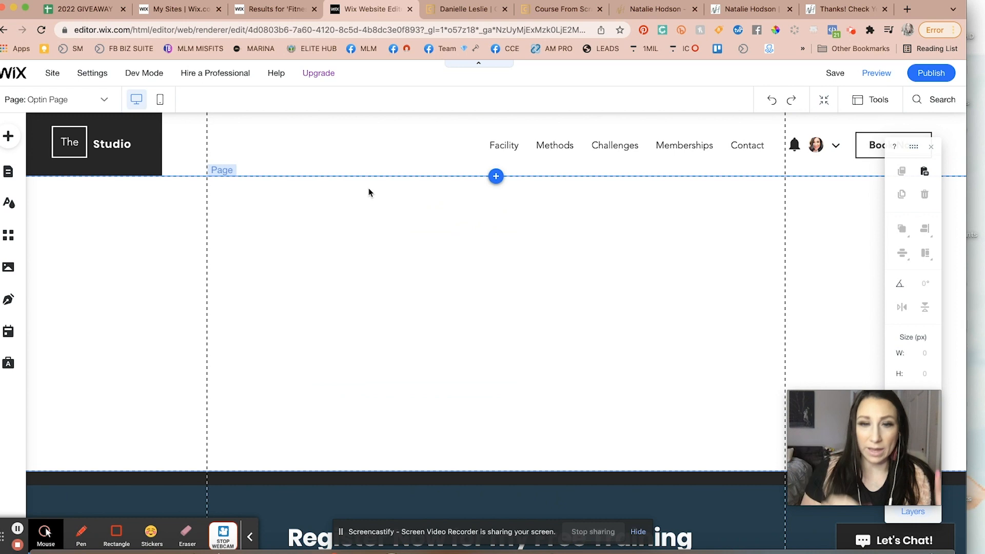
Set the Optin Page's layout to No Header & Footer in its page settings, and close the site pages list.
left_click(7, 171)
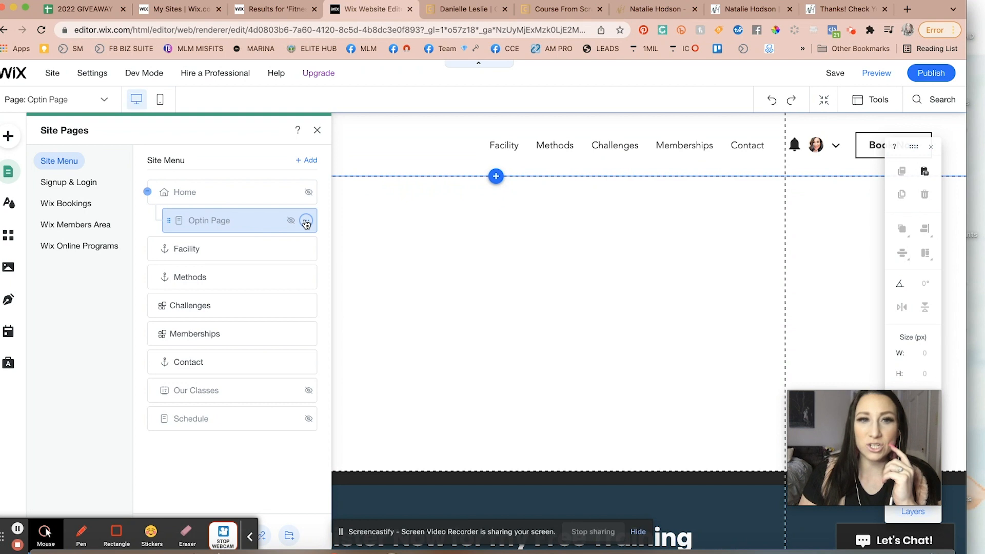
left_click(306, 222)
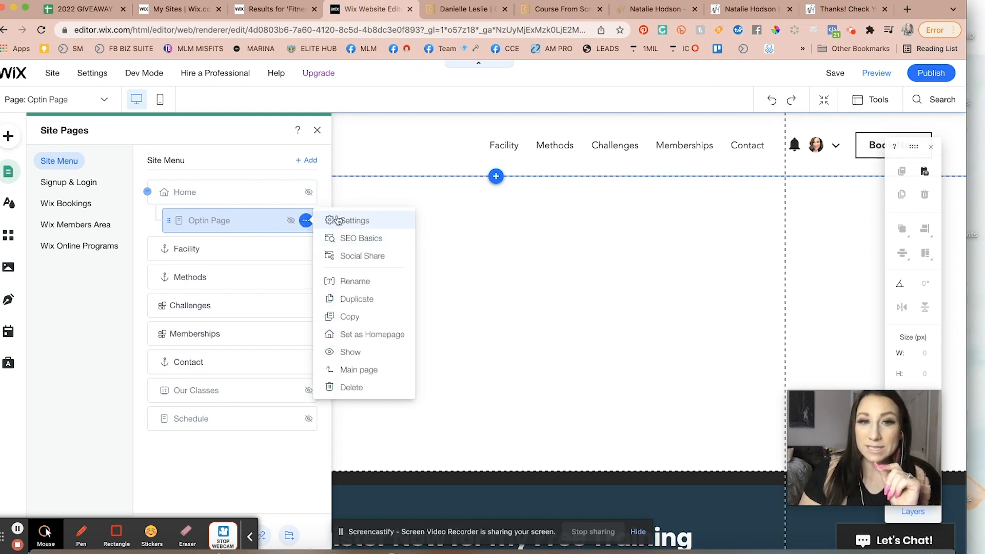
left_click(353, 224)
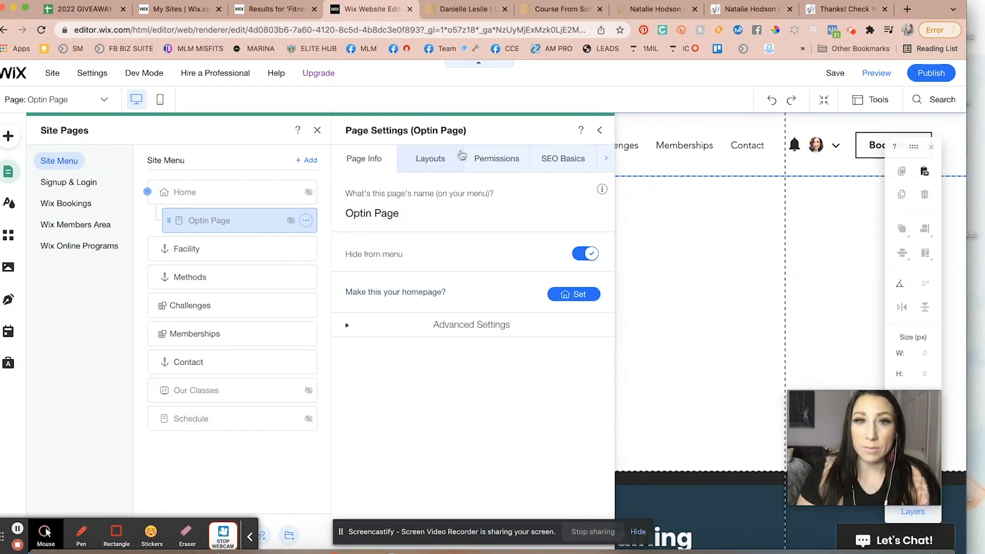
left_click(436, 164)
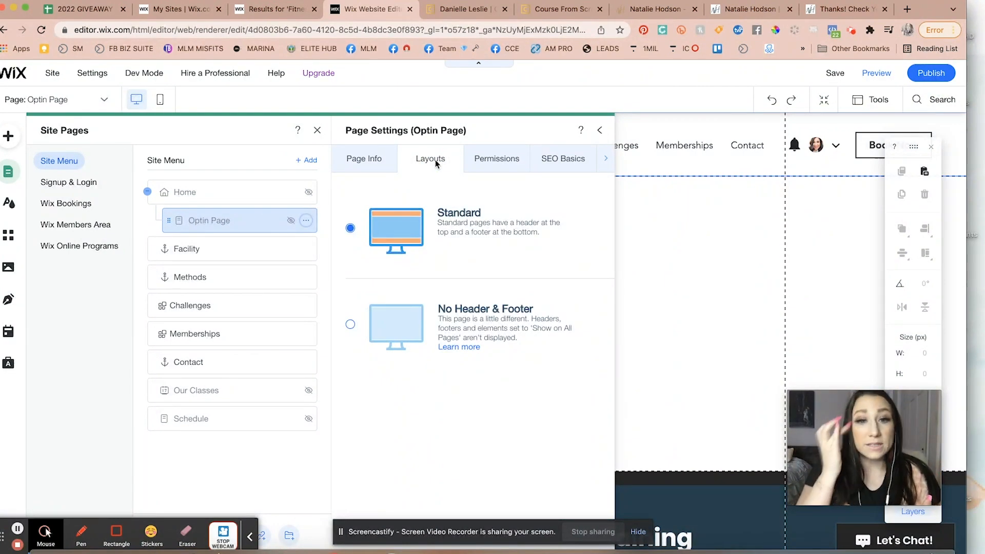
left_click(352, 325)
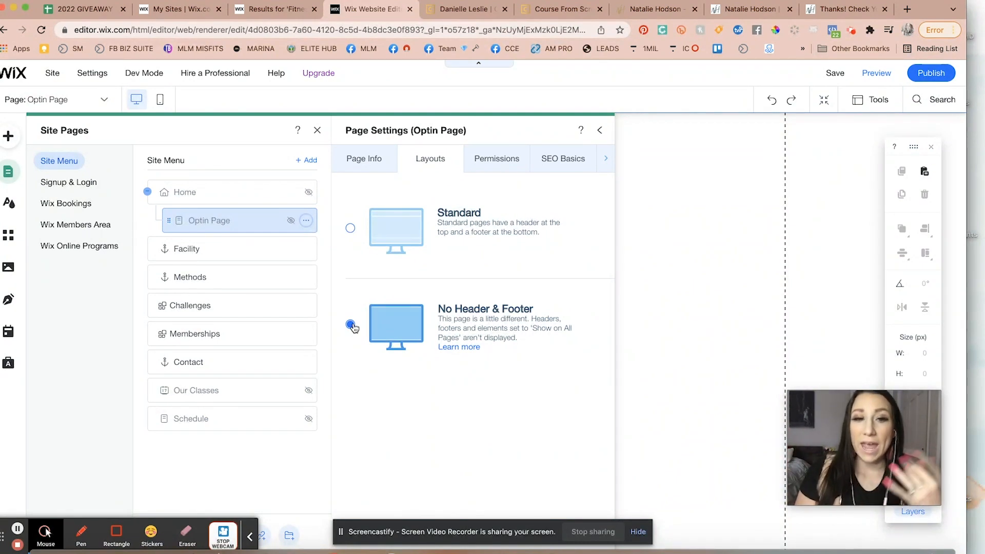
left_click(600, 130)
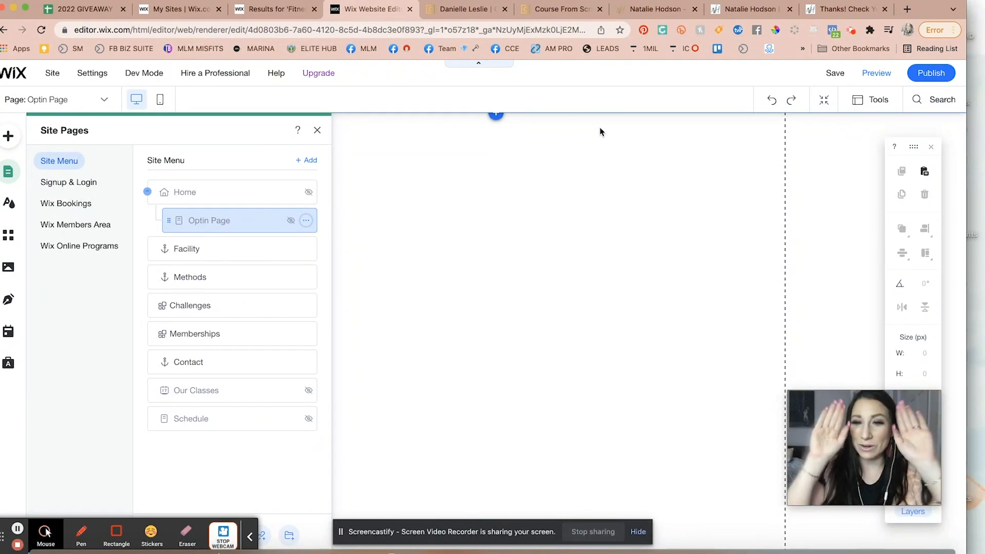
left_click(317, 131)
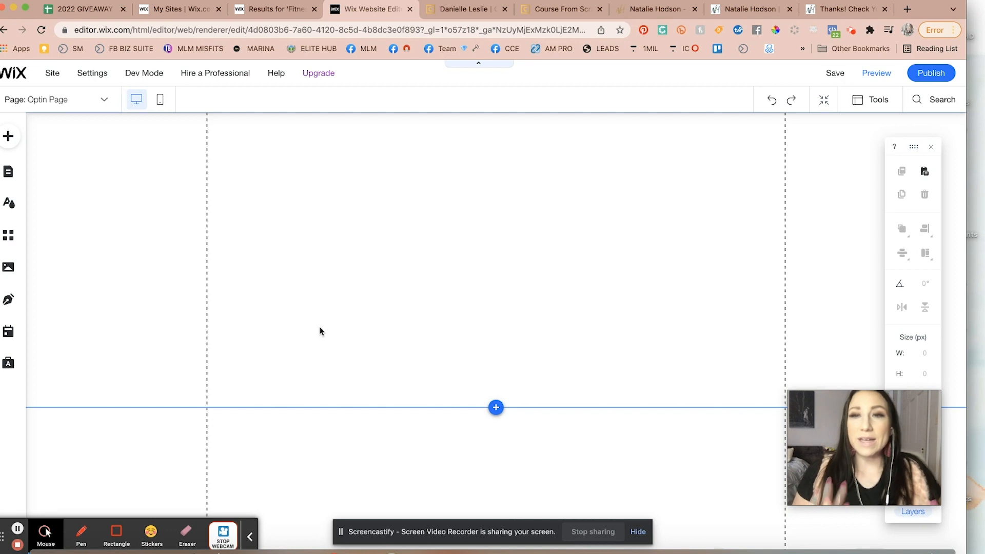
Add the classic green mountain image strip to the blank page and stretch it to about 747 px high.
left_click(9, 137)
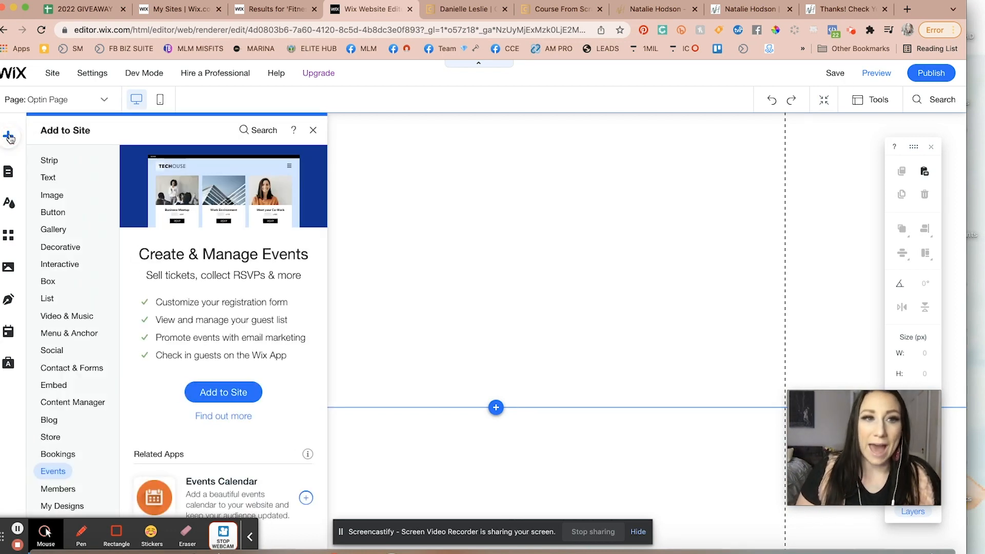
mouse_move(51, 162)
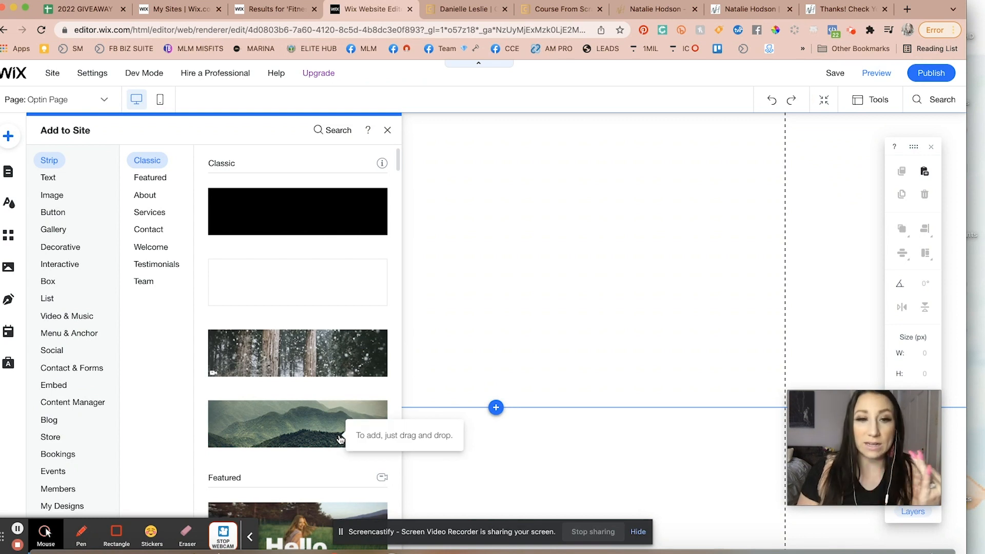
left_click(275, 425)
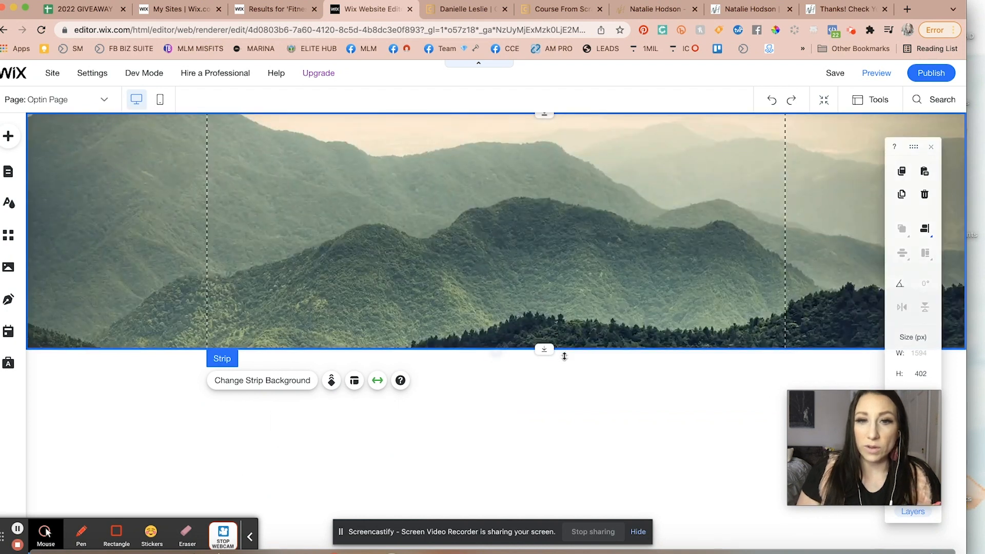
left_click_drag(546, 348, 551, 496)
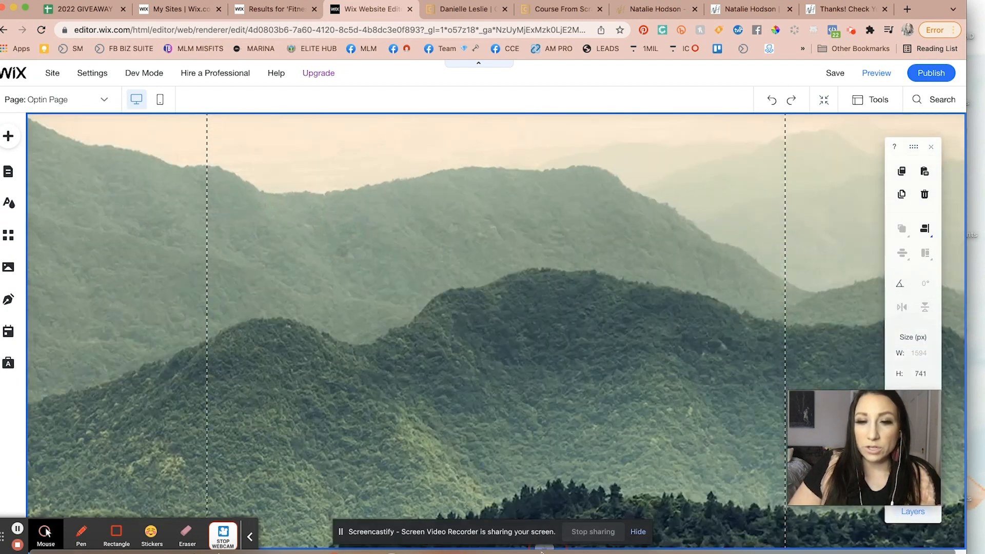
scroll(563, 413, "down", 2)
scroll(637, 470, "up", 2)
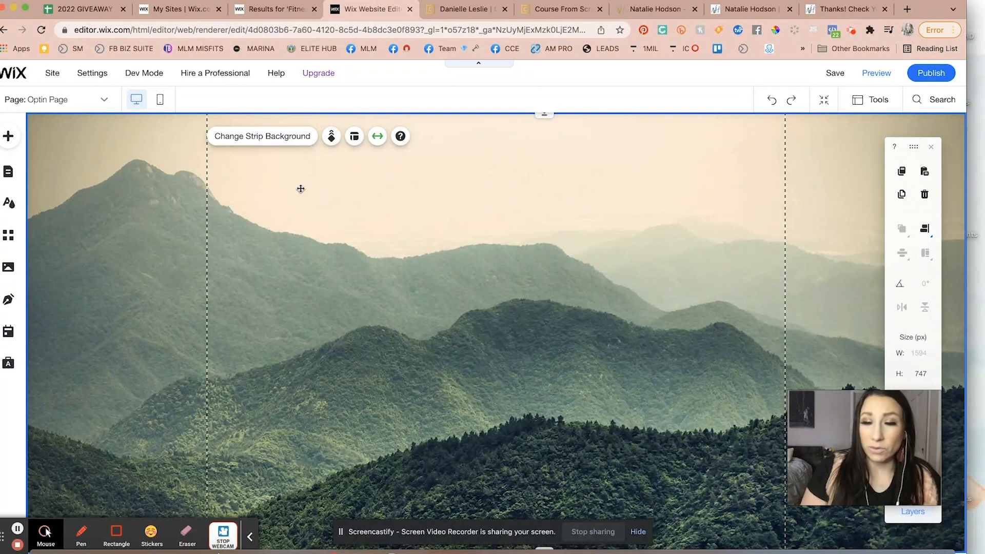
Search Wix media for "fitness woman" and set Fit Woman with Headphones as the strip's background image.
left_click(251, 136)
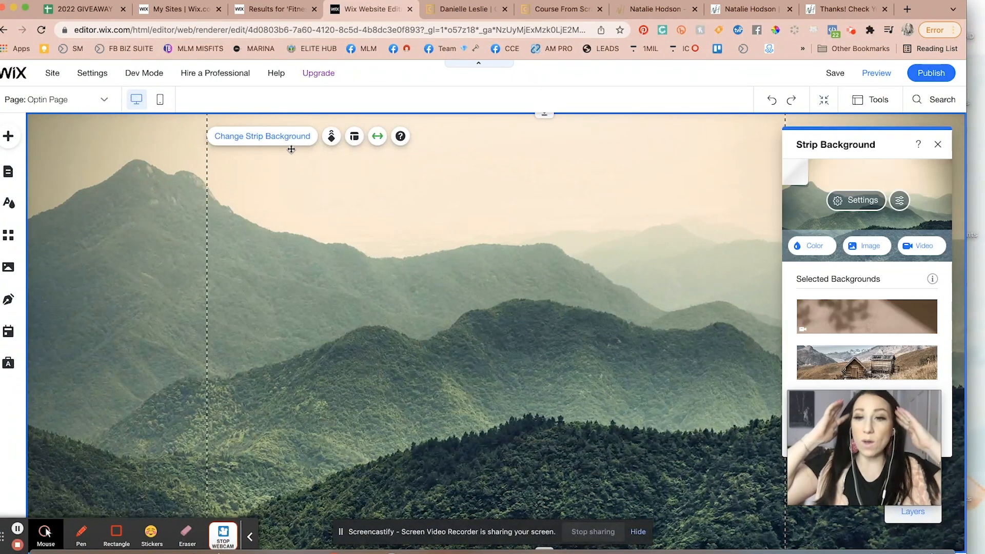
left_click(869, 253)
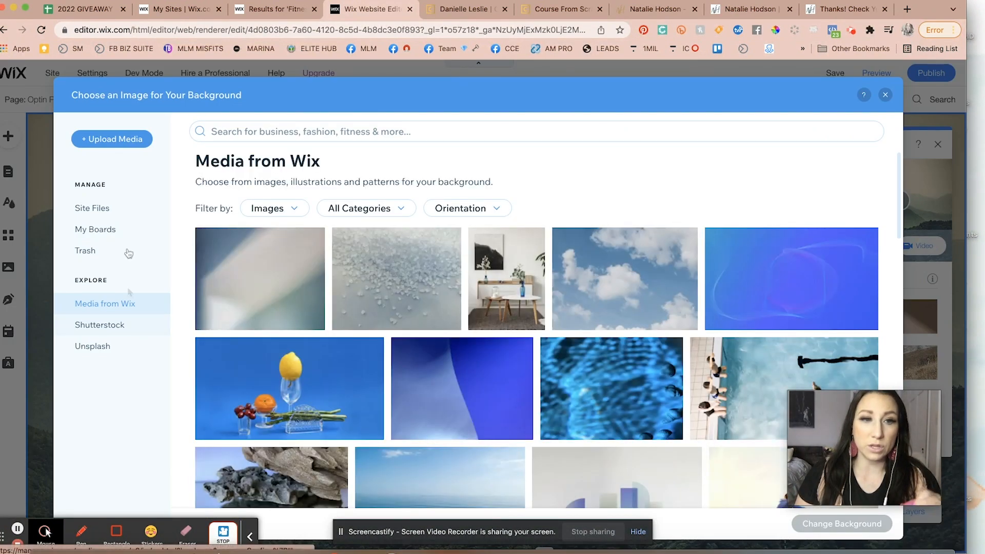
left_click(261, 130)
type("fi")
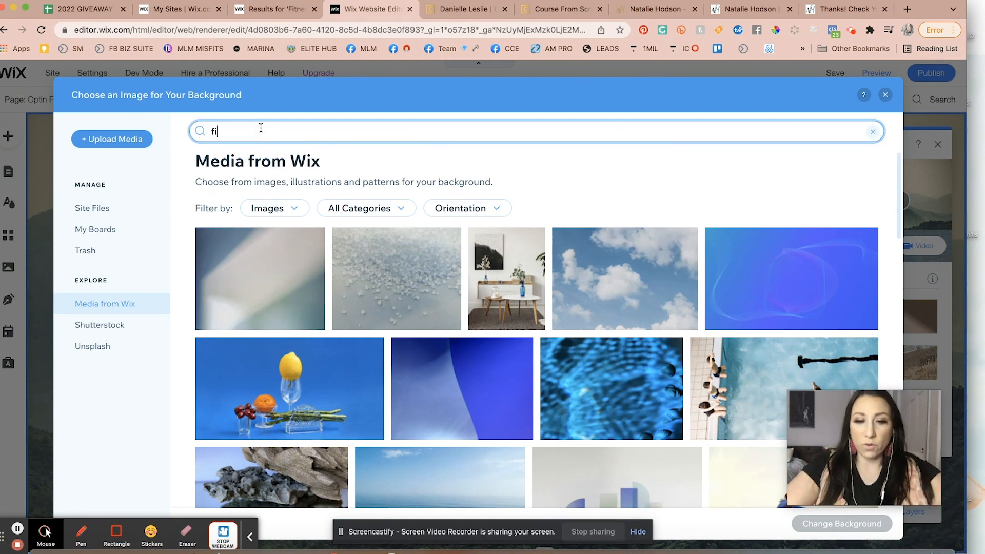
type("tness woman")
key("Return")
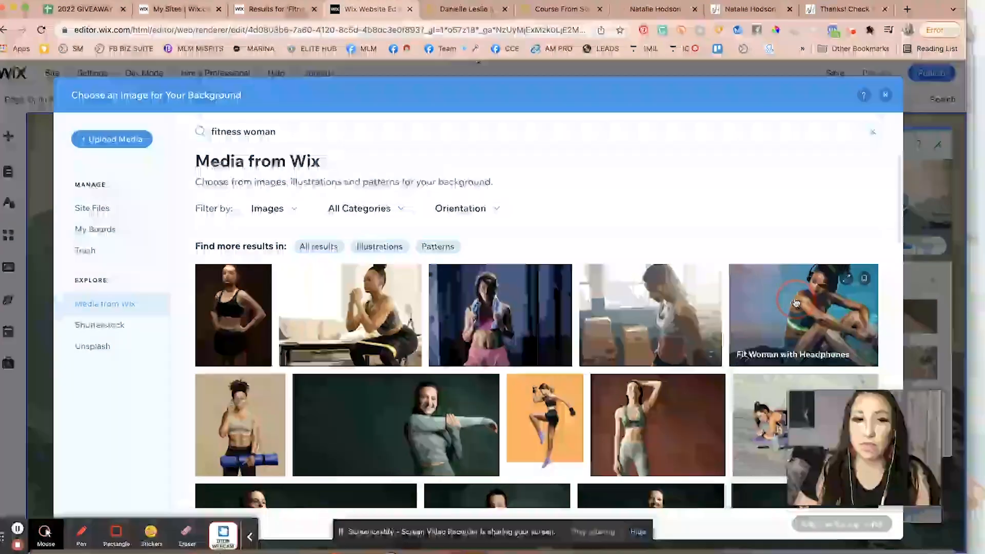
left_click(796, 302)
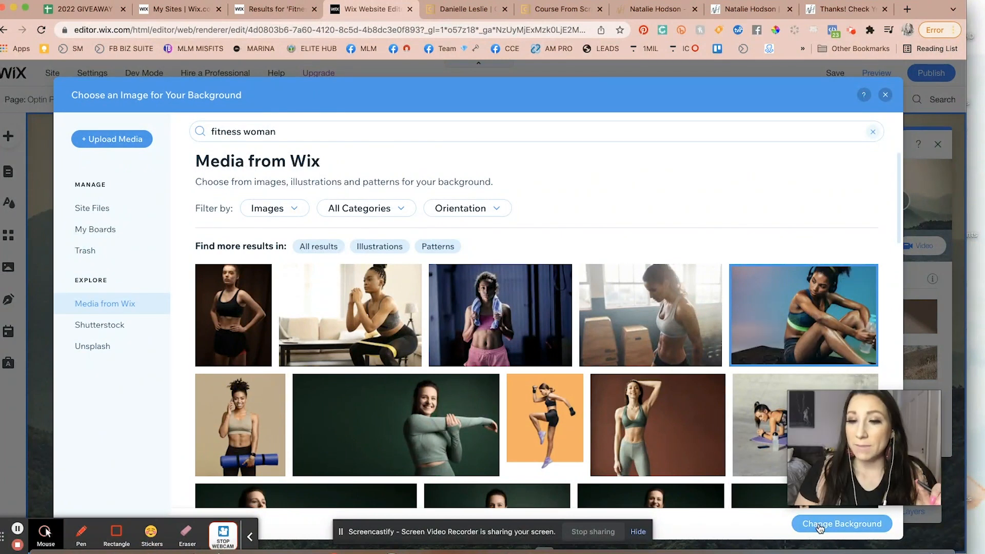
left_click(820, 525)
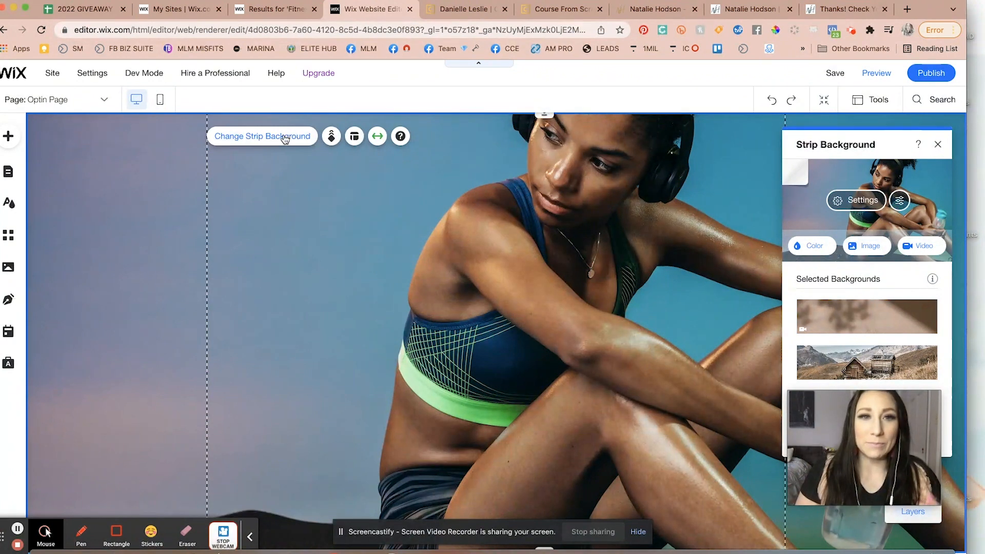
Darken the strip's background by setting the color behind the image to #262626 and the image opacity to 62%.
left_click(859, 205)
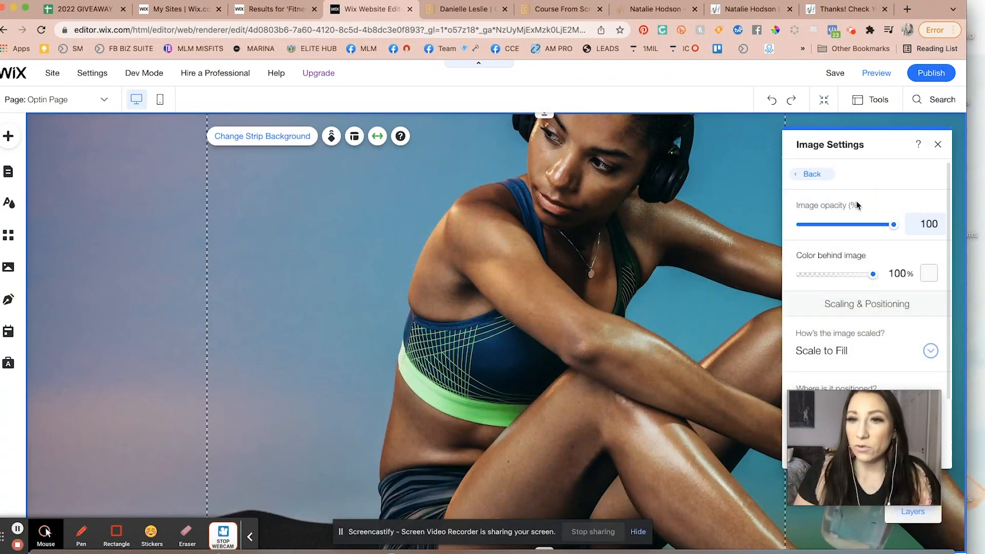
left_click(927, 273)
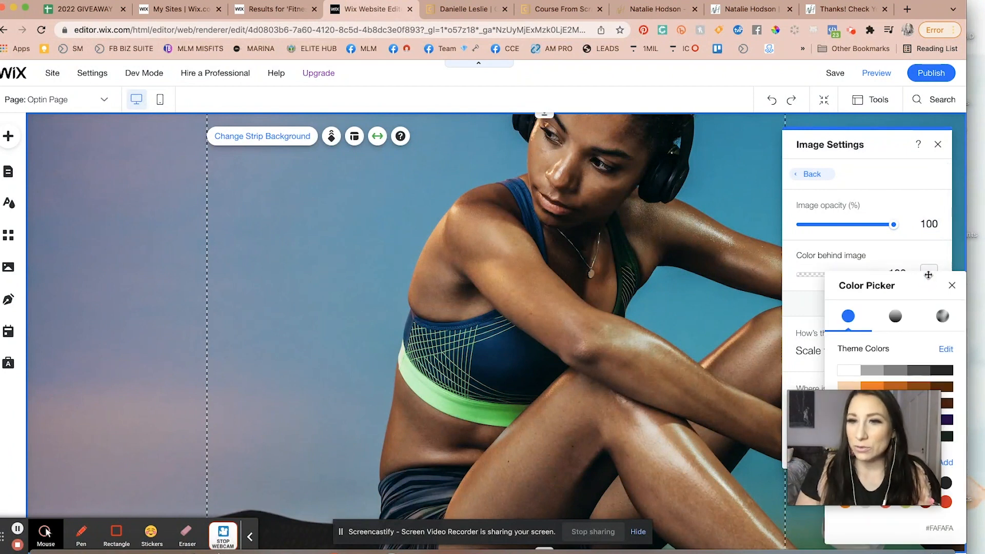
left_click_drag(893, 422, 735, 427)
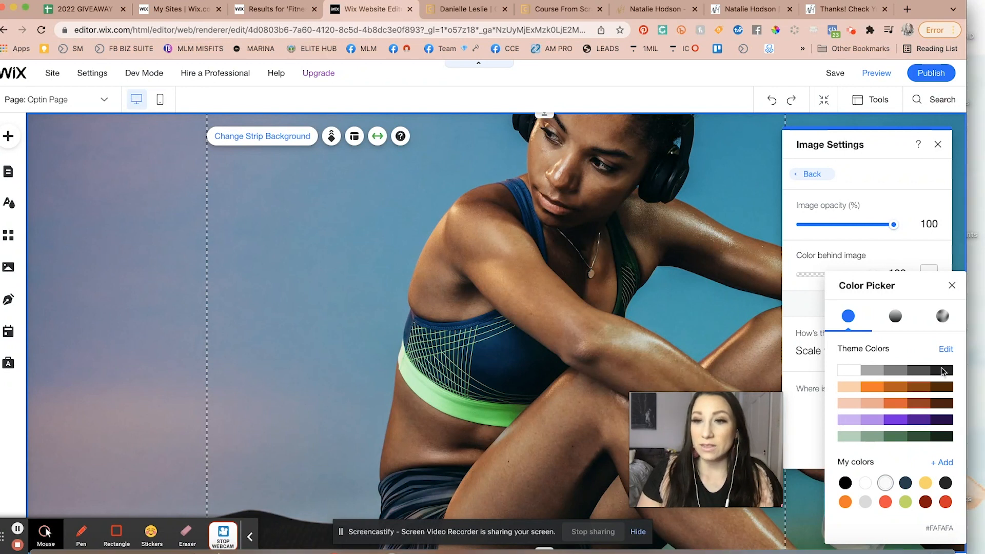
left_click(947, 371)
left_click(916, 245)
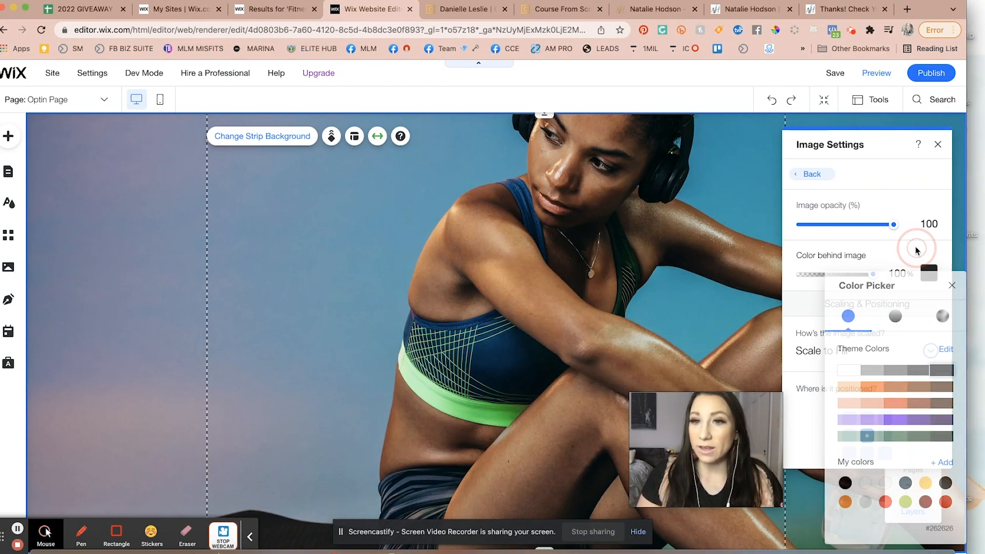
left_click(890, 225)
left_click_drag(889, 229, 860, 231)
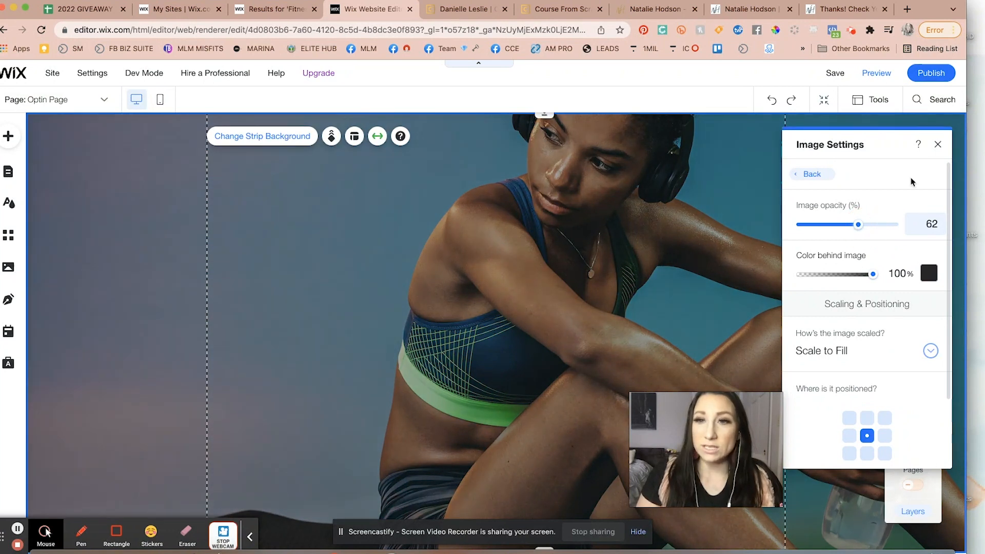
left_click(938, 144)
left_click_drag(744, 427, 862, 475)
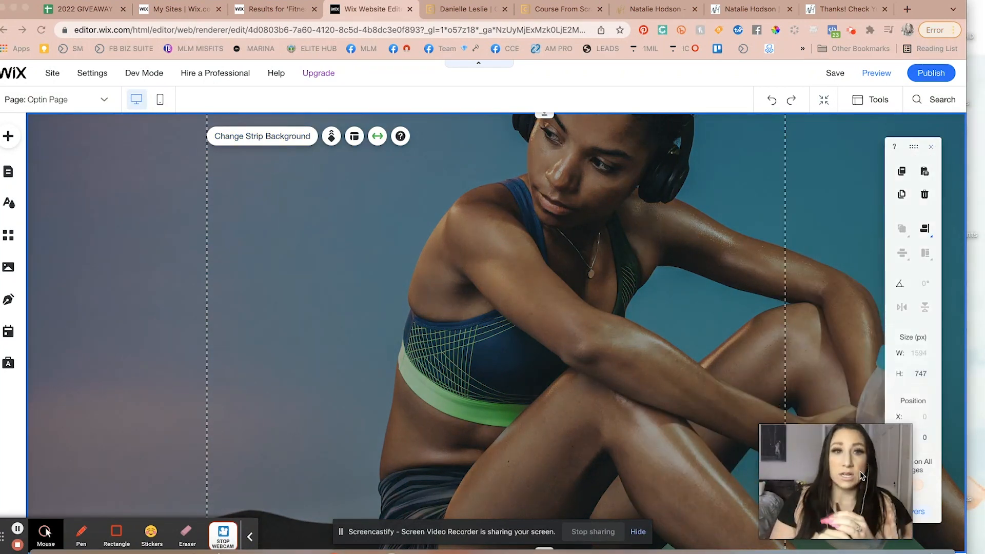
Review the crockpot cookbook opt-in page and its thank-you page for their box layouts, and return to the Wix editor.
left_click(753, 10)
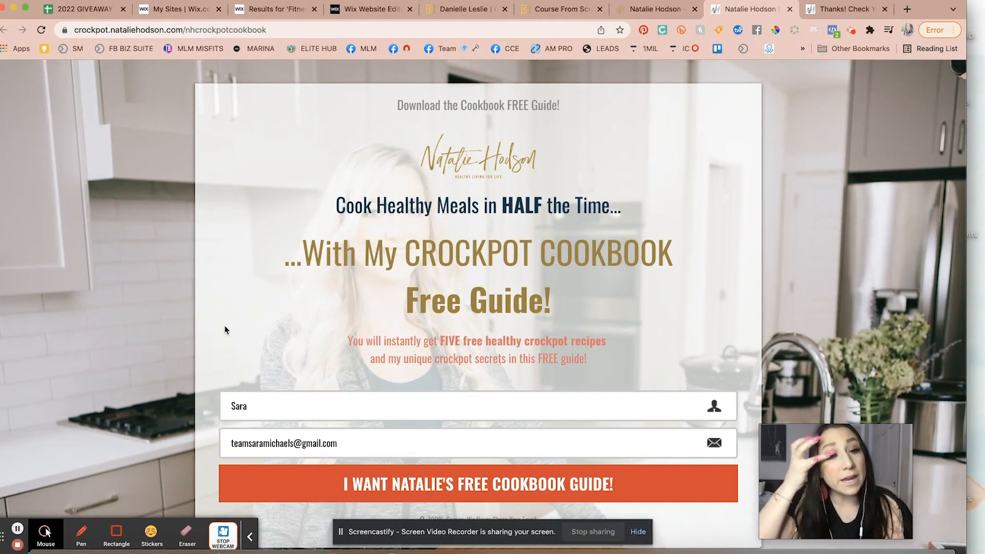
left_click(816, 15)
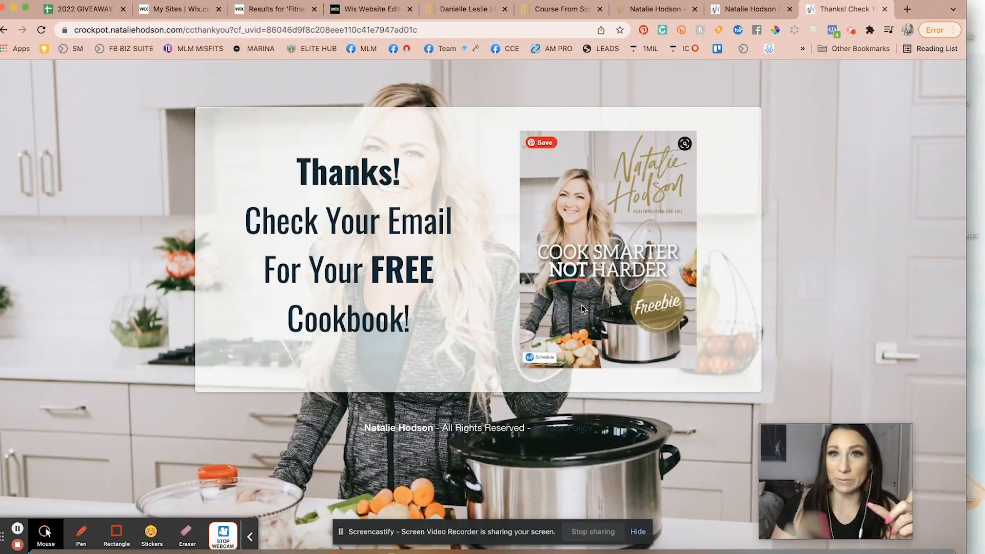
left_click(353, 10)
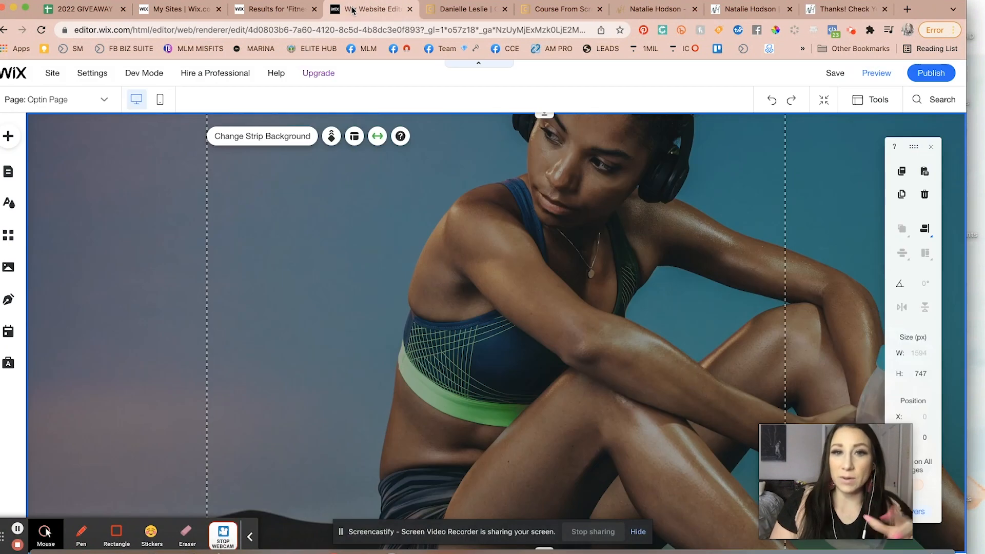
Add the first, transparent themed container box on top of the strip.
left_click(8, 137)
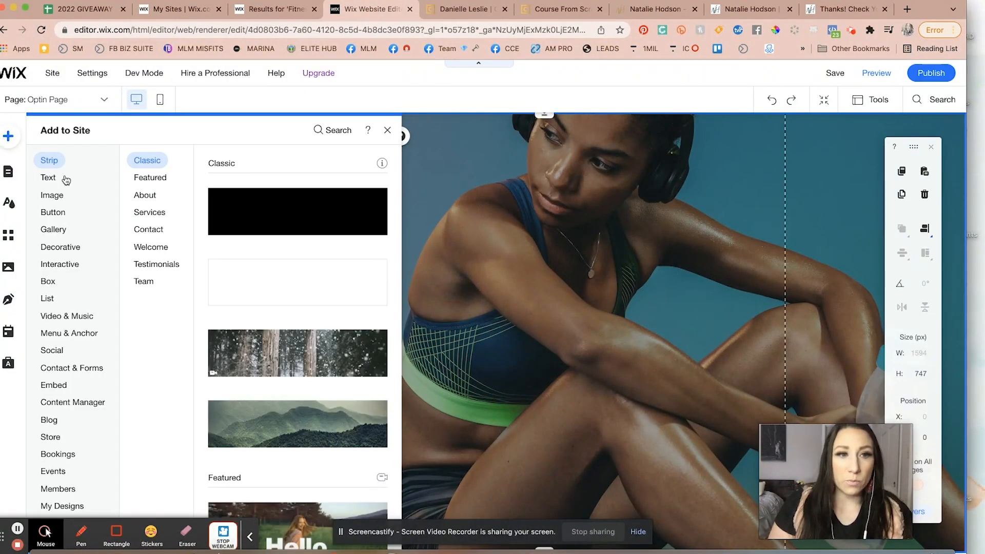
left_click(54, 286)
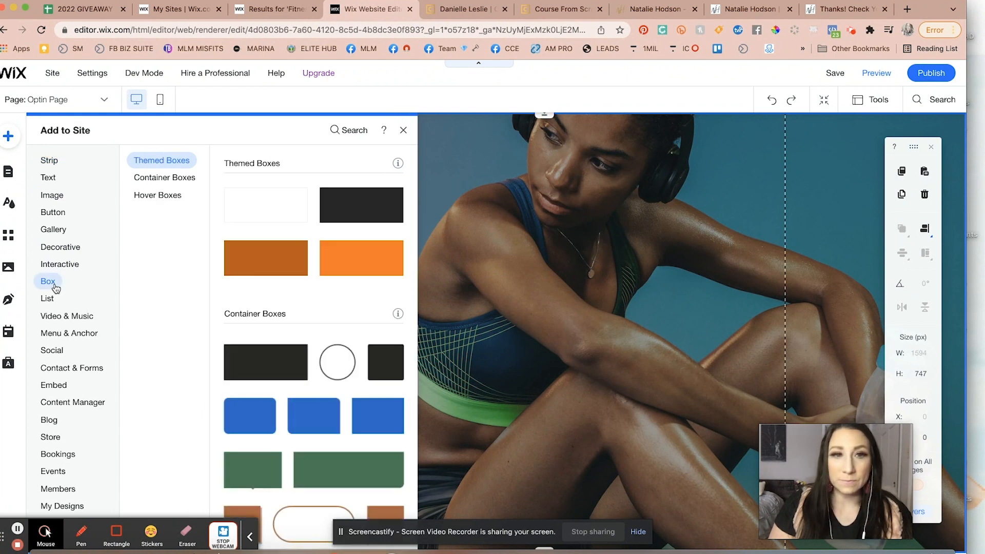
left_click(263, 210)
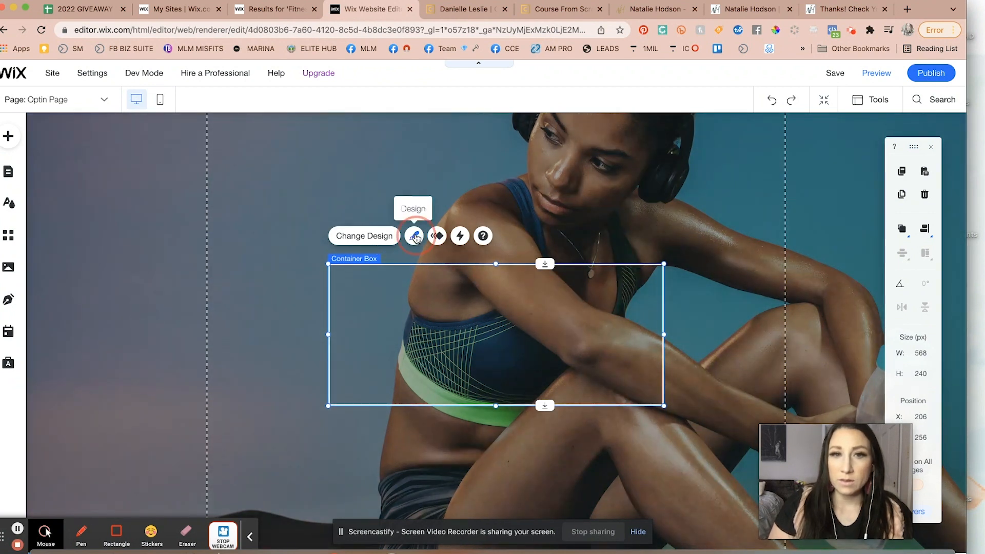
Try the blue rounded box design on the container box, and return it to the transparent themed design.
left_click(414, 237)
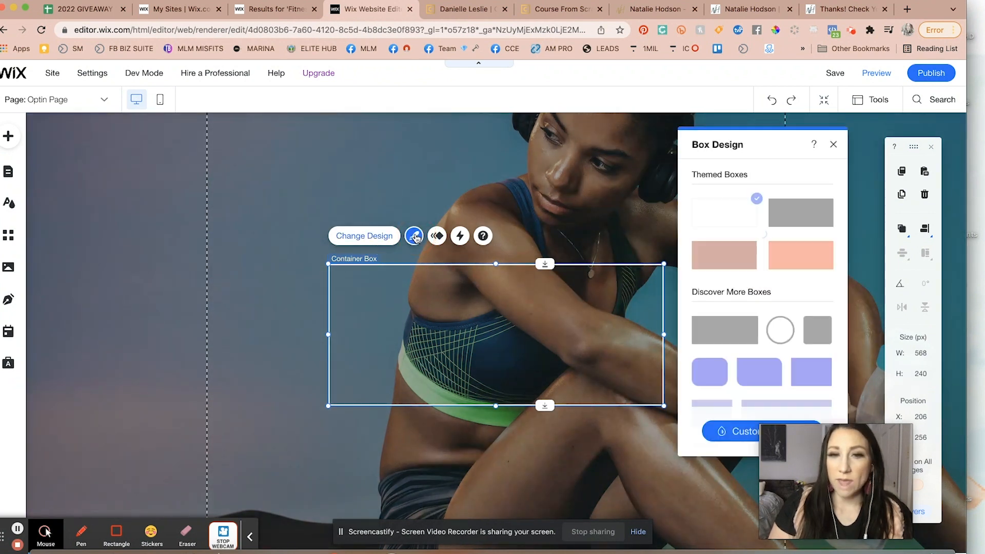
scroll(759, 359, "down", 1)
left_click(760, 359)
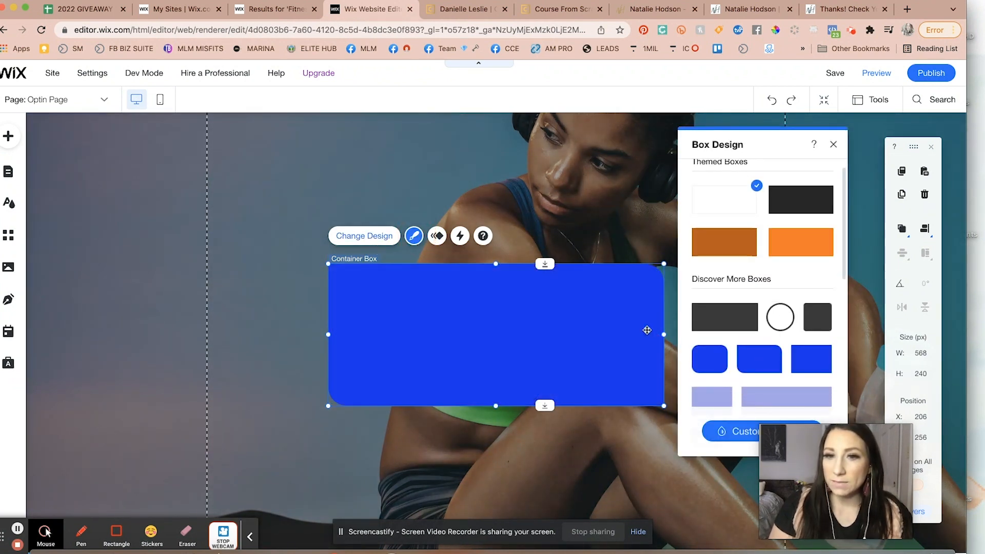
left_click(710, 201)
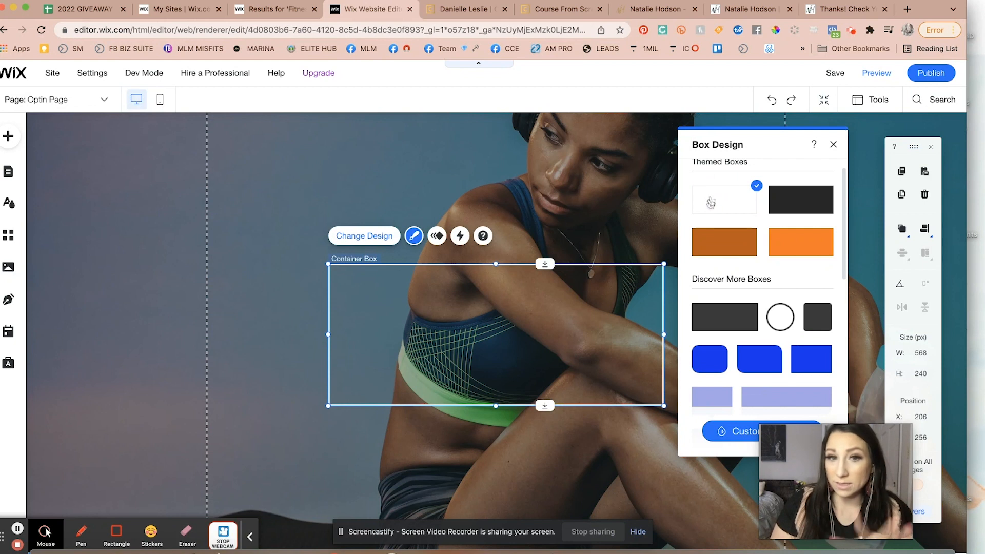
Customize the container box's fill with white (#FFFFFF) at 100% opacity.
left_click(734, 436)
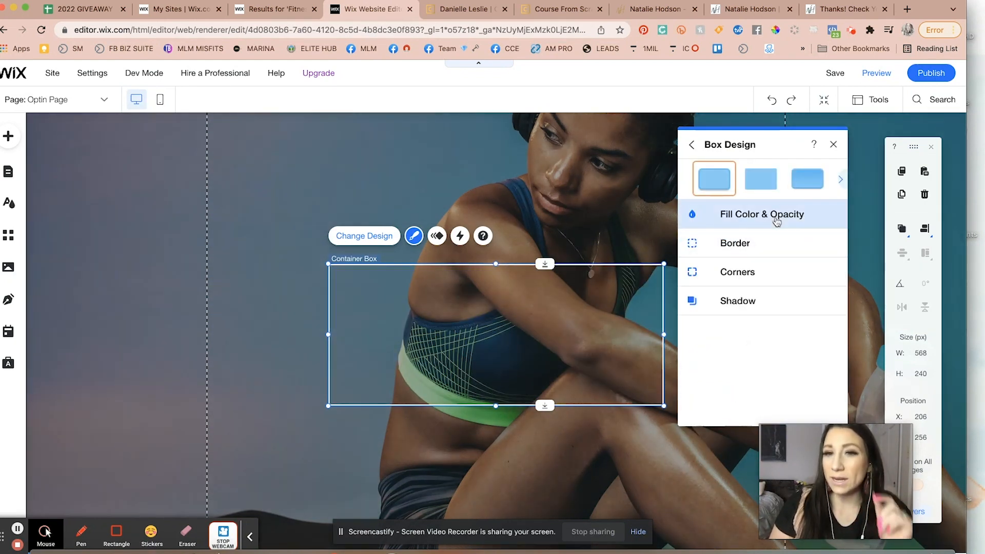
left_click(777, 222)
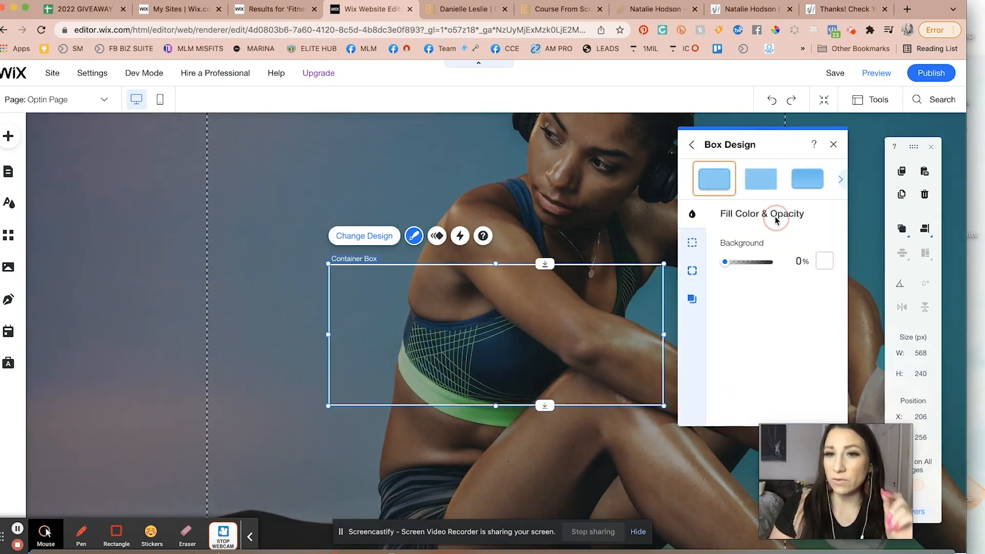
left_click_drag(725, 262, 780, 264)
left_click(824, 261)
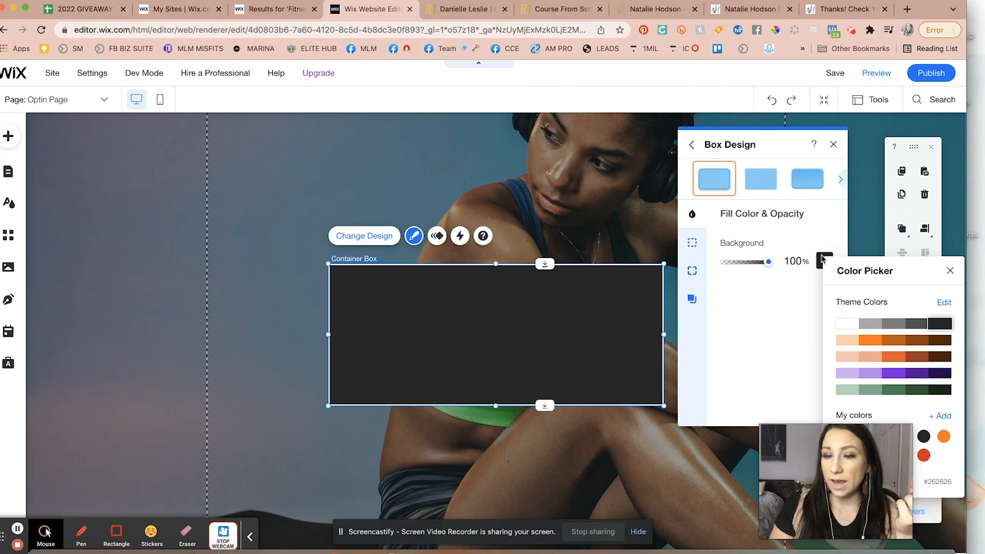
left_click(849, 324)
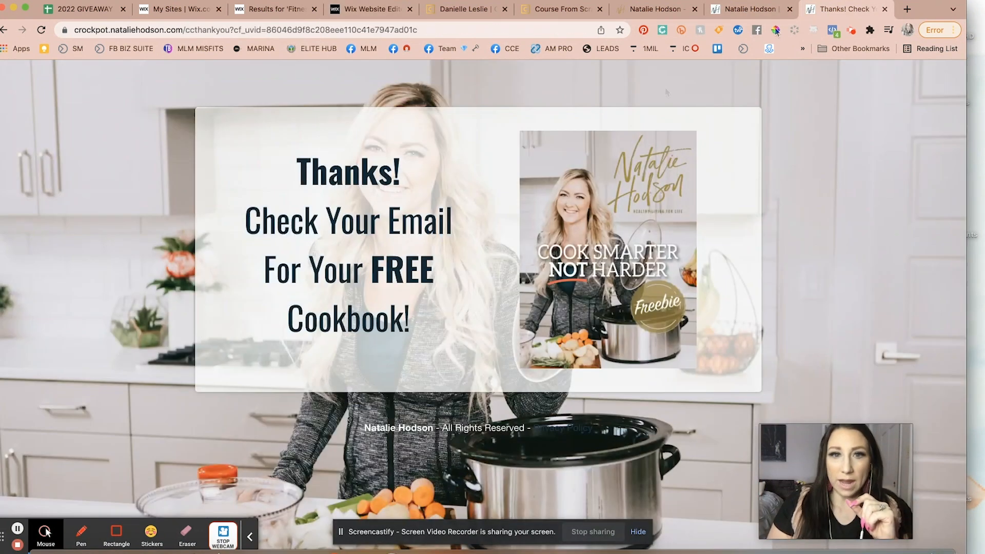
Review the see-through white box on the crockpot cookbook thank-you page, and return to the Wix editor.
left_click(842, 9)
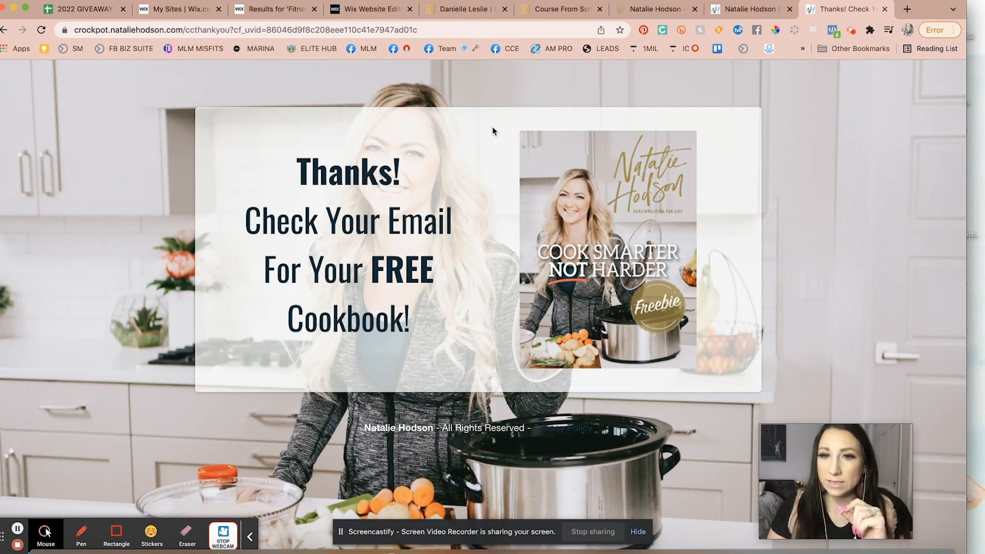
left_click(287, 14)
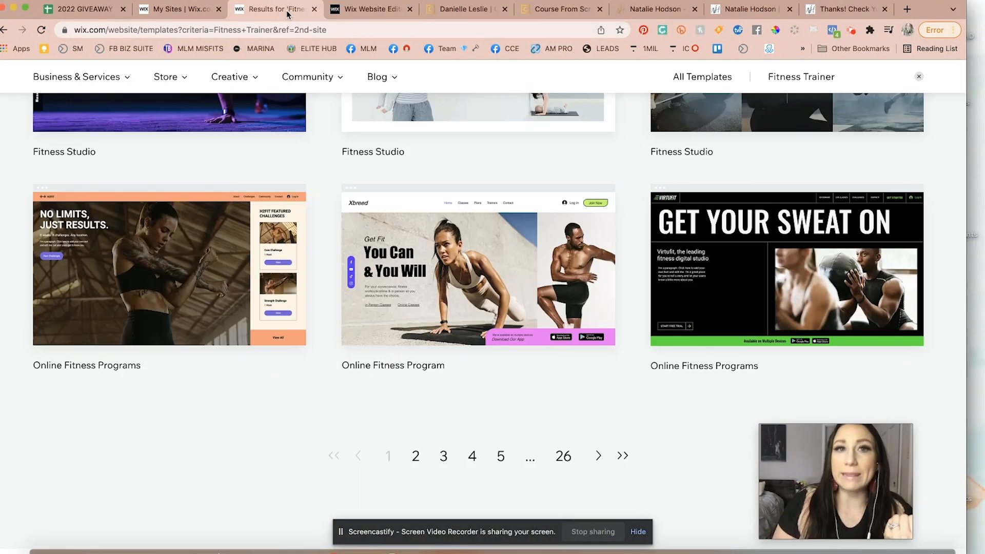
left_click(368, 11)
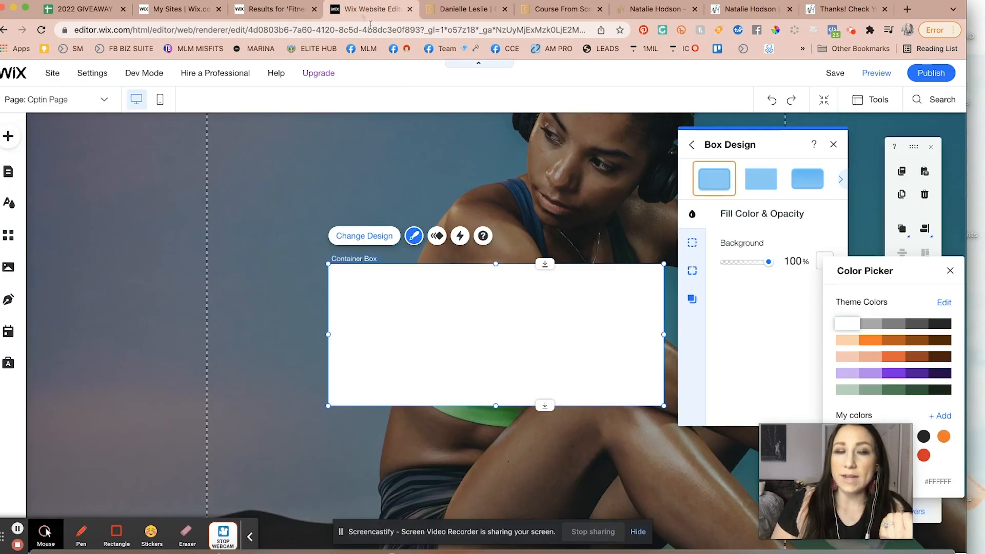
Lower the container box's background opacity to 68% and apply the third box style preset.
left_click(768, 263)
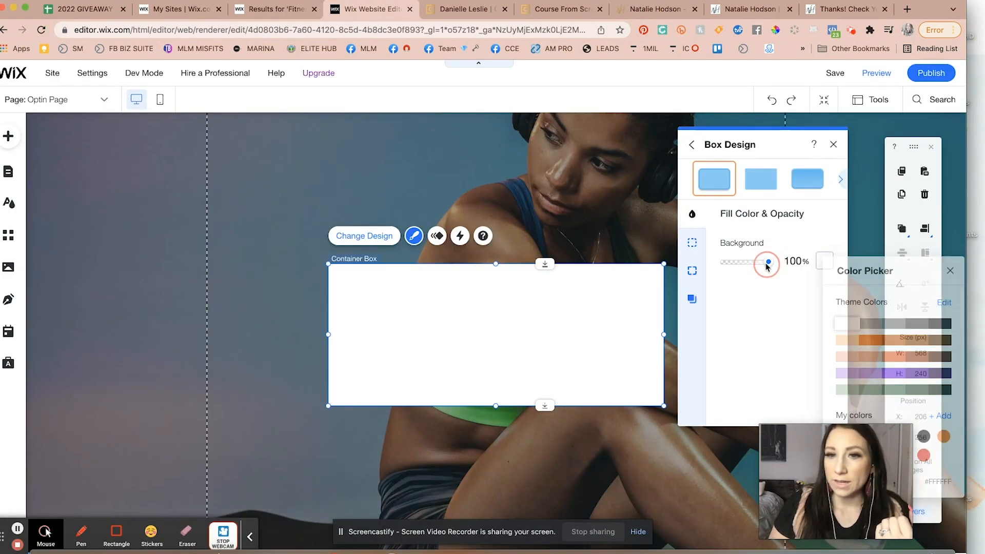
left_click_drag(768, 263, 757, 261)
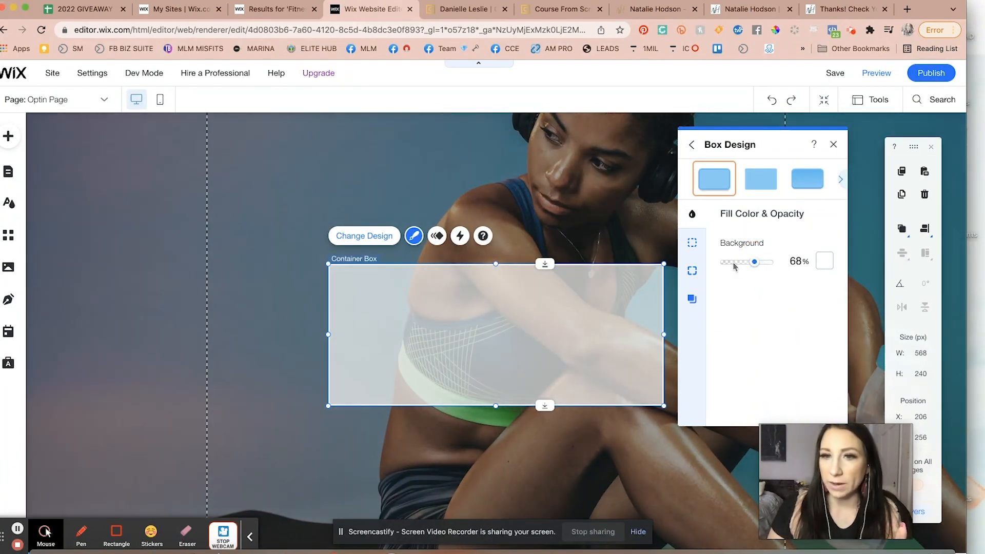
left_click(804, 187)
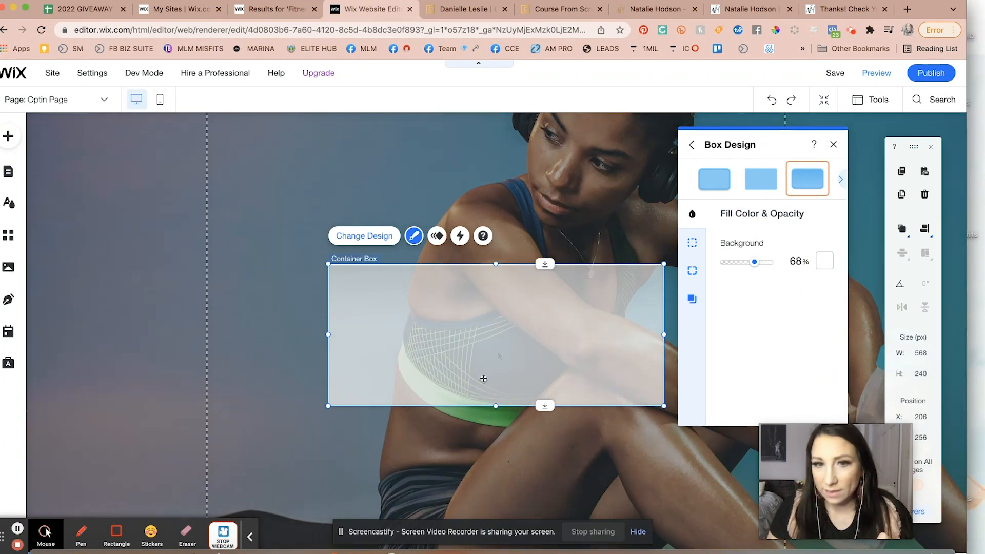
Remove the container box's border by setting its width to 0 px, and close the box design settings.
left_click(693, 241)
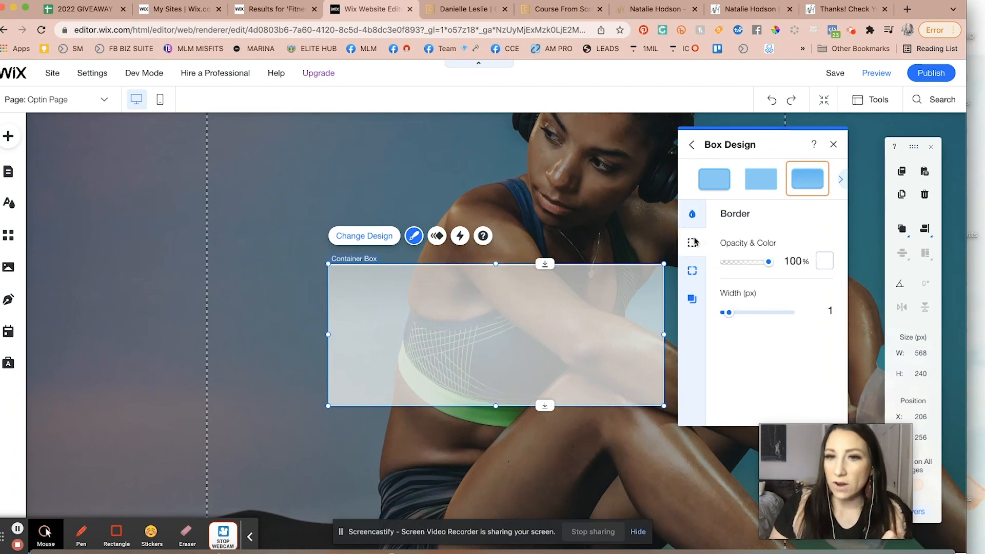
left_click_drag(729, 314, 708, 311)
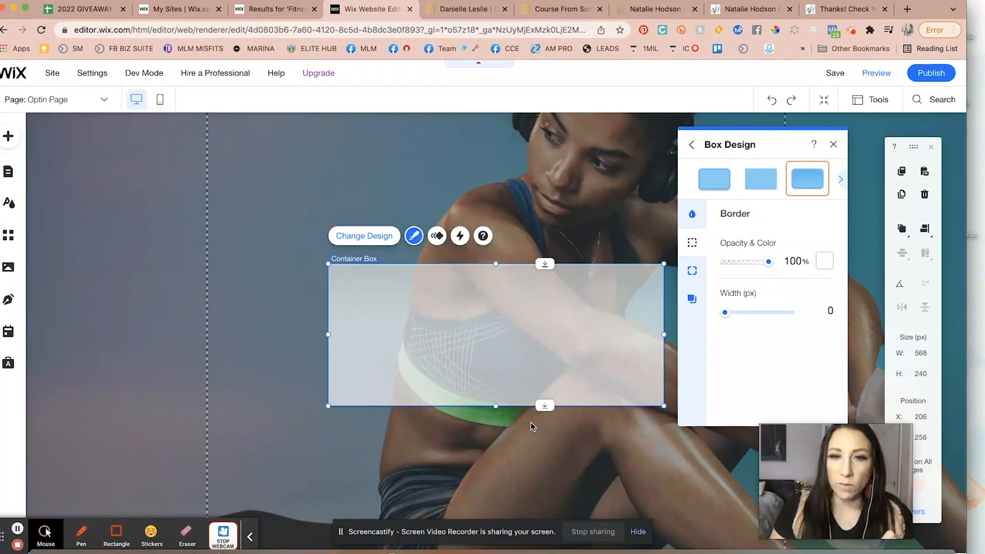
left_click(531, 422)
Enlarge the container box to about 868 by 459 px and place it at about X 68, Y 99 on the strip.
left_click_drag(497, 337, 444, 257)
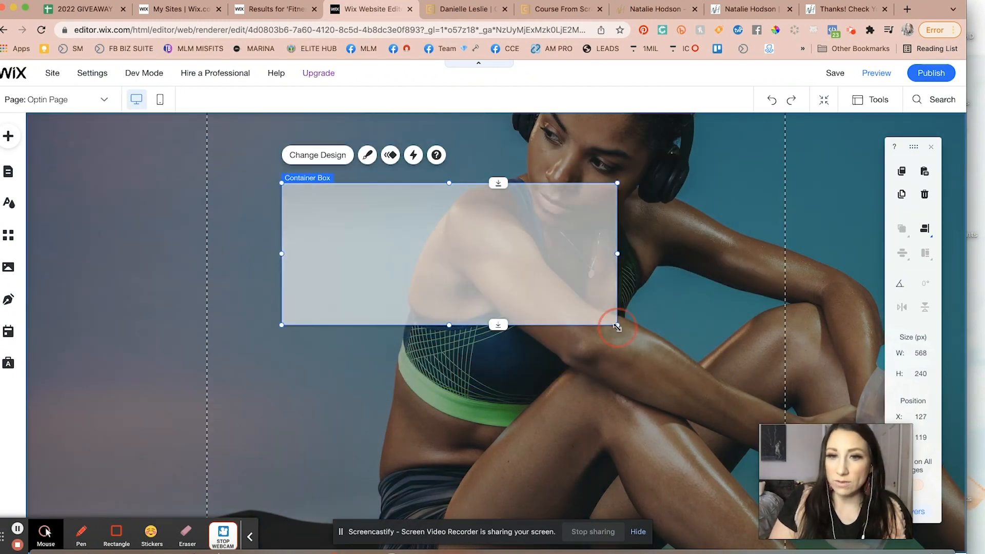
mouse_move(616, 326)
left_mouse_down()
mouse_move(740, 420)
mouse_move(638, 334)
mouse_move(614, 326)
left_mouse_up()
left_click_drag(722, 409, 772, 446)
left_click_drag(638, 337, 627, 335)
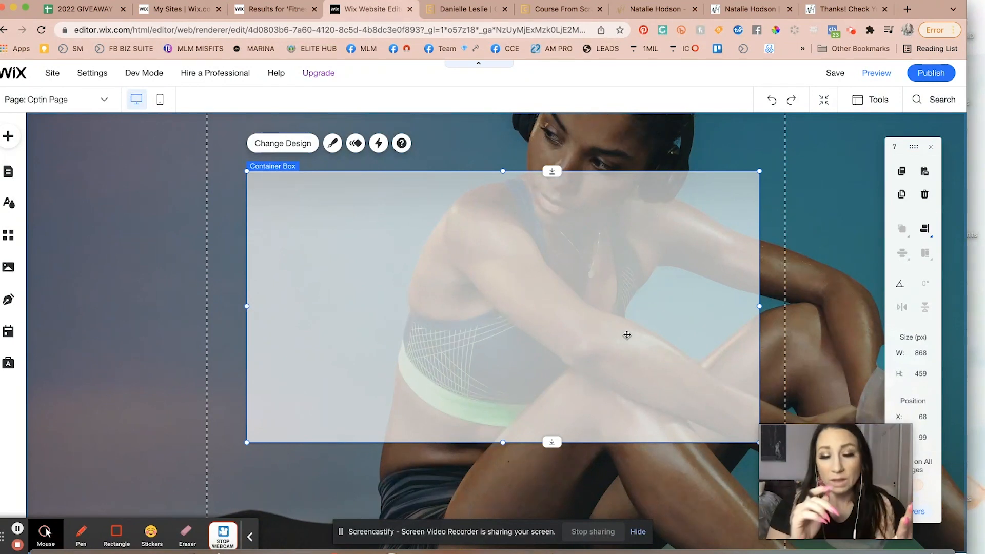
Review the Course From Scratch masterclass page for its headline box and section layout, and return to the Wix editor.
left_click(544, 17)
scroll(436, 319, "down", 6)
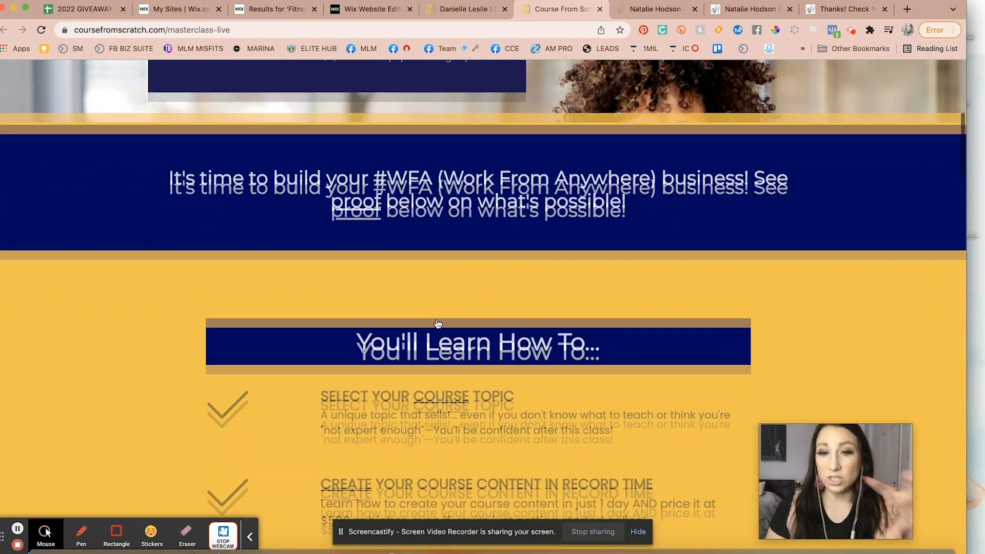
scroll(436, 319, "up", 8)
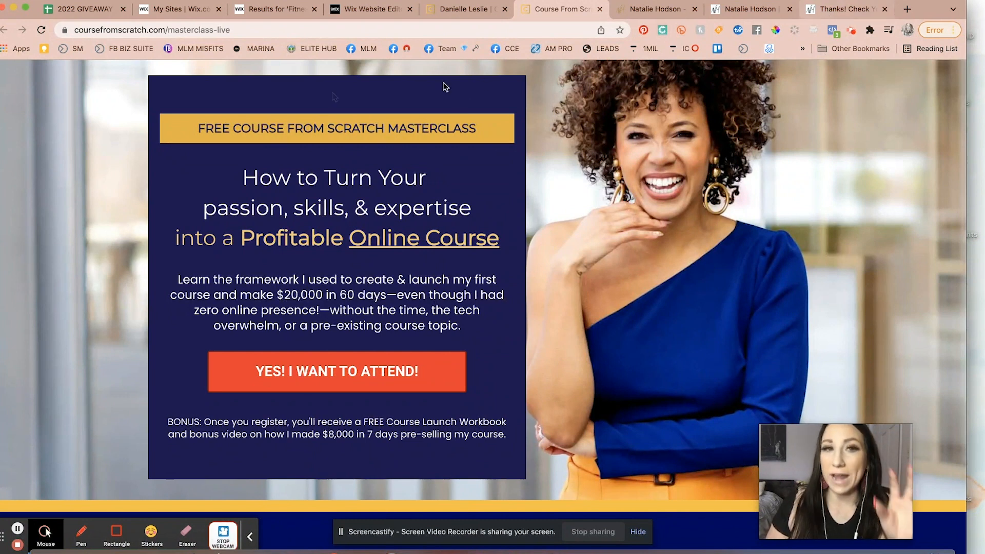
left_click(356, 10)
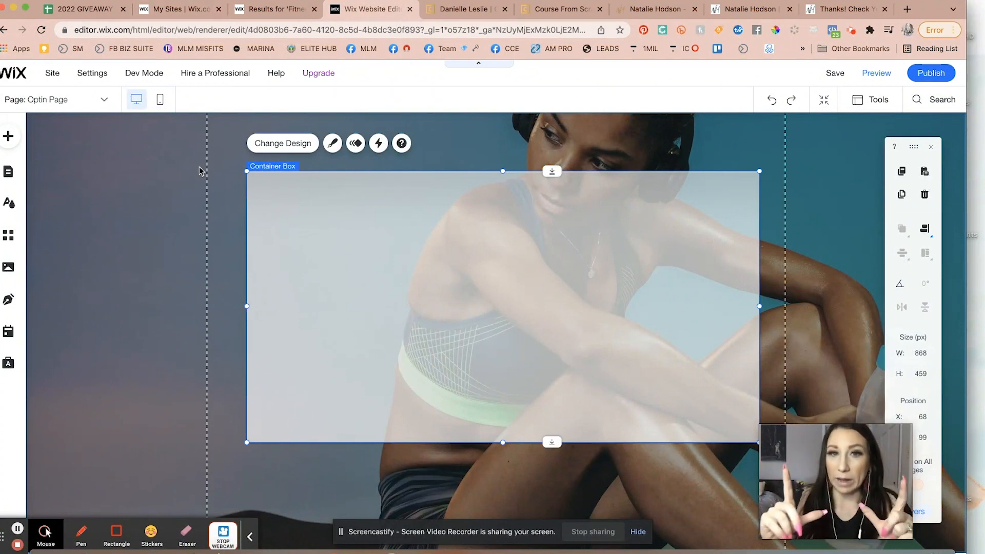
Open the free Wix images for adding a picture to the page, and check the cookbook cover on the thank-you page for reference.
left_click(8, 146)
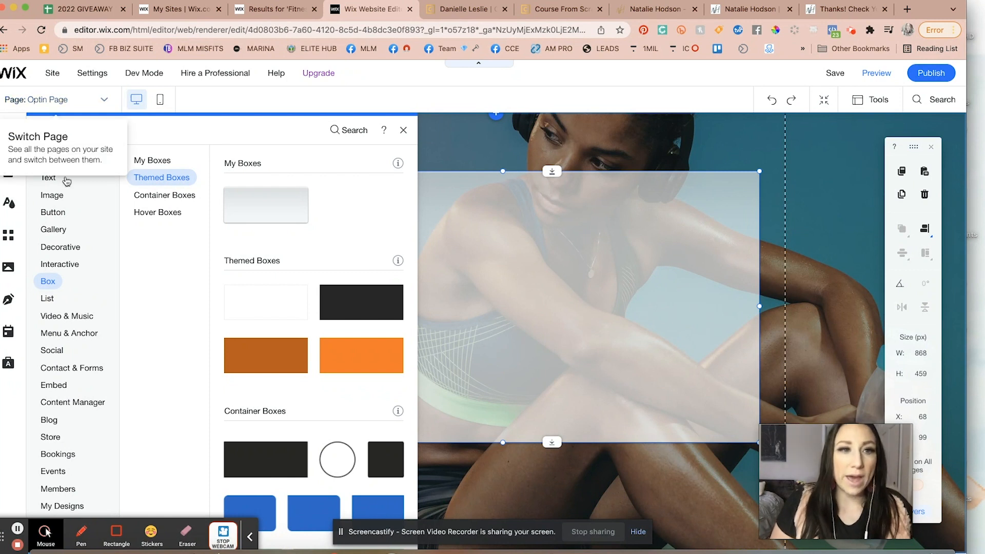
left_click(54, 195)
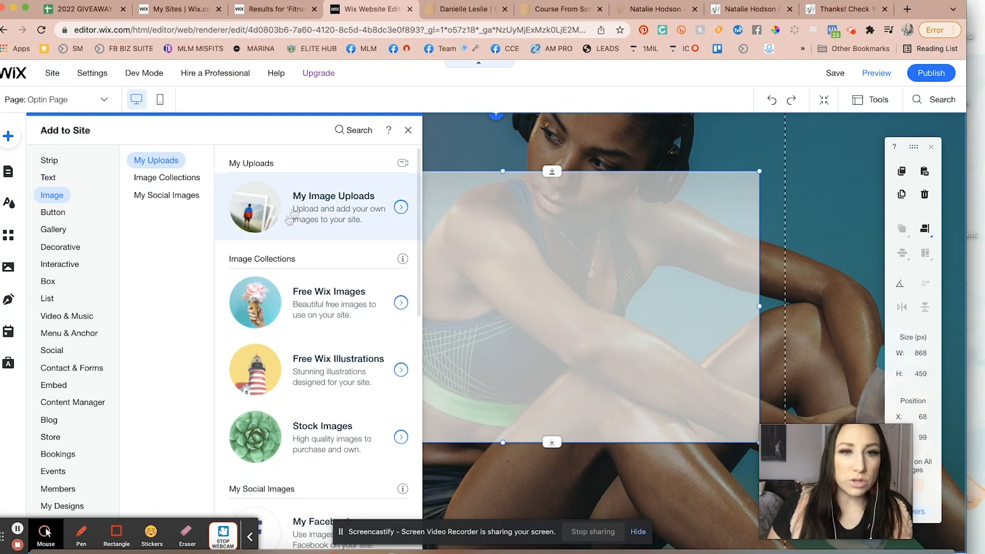
left_click(343, 301)
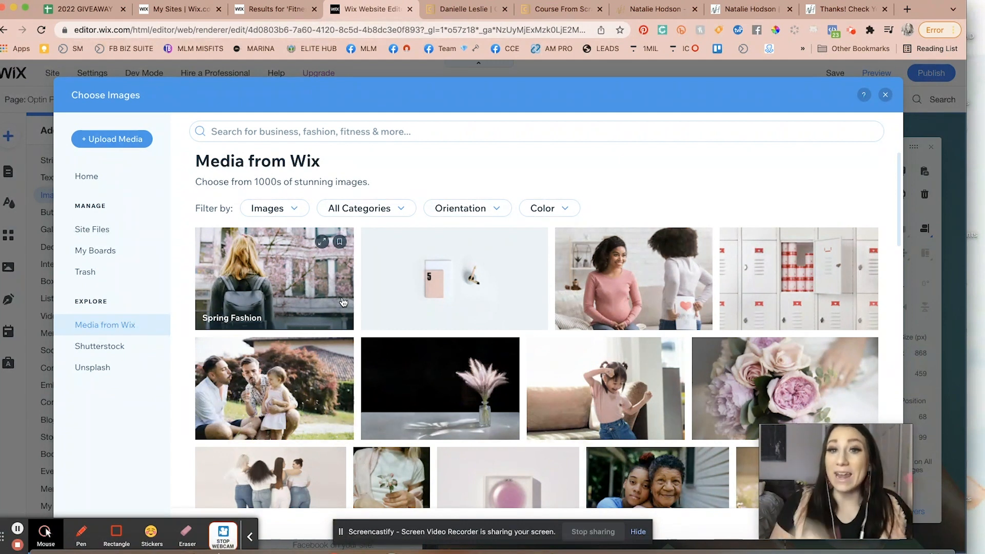
left_click(835, 10)
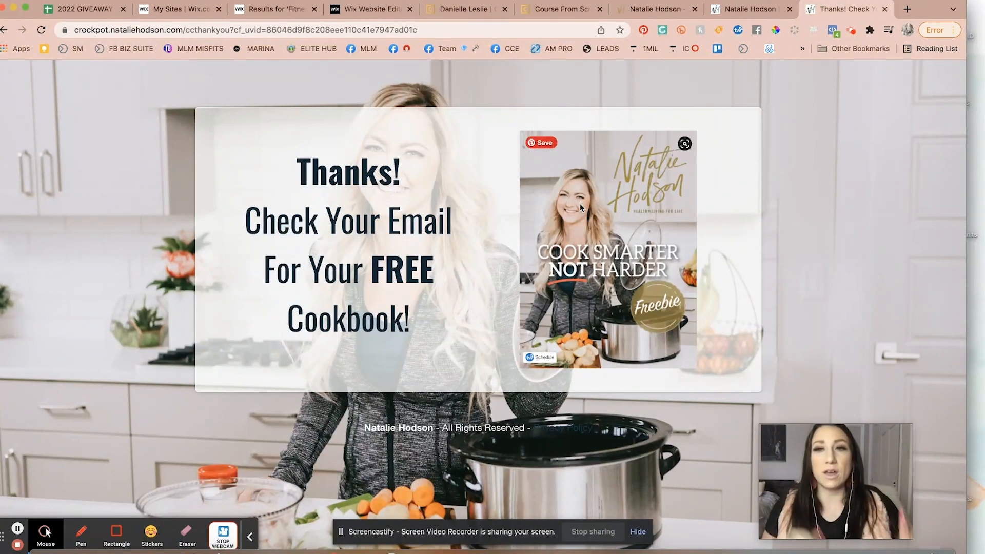
left_click(335, 15)
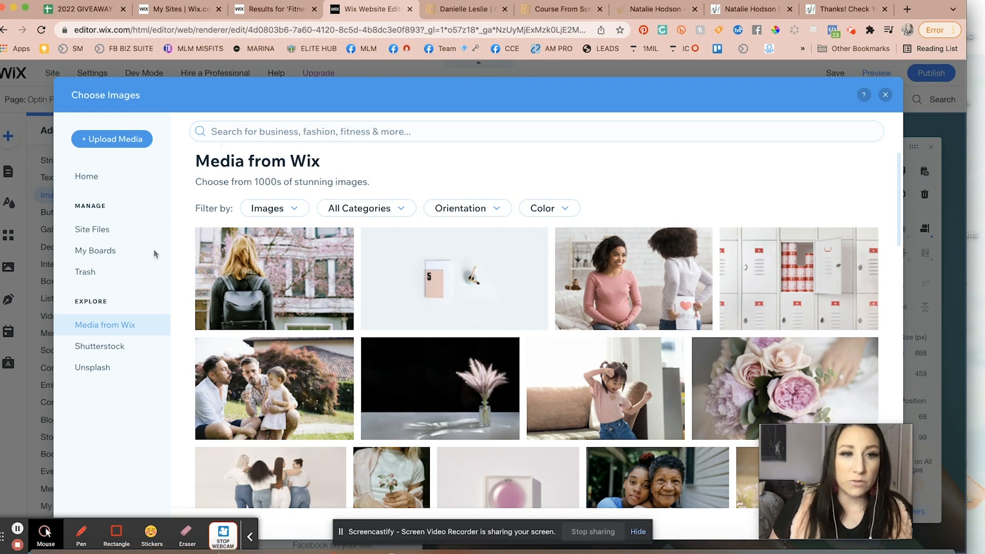
Search the Unsplash photos for "fitness woman".
left_click(113, 369)
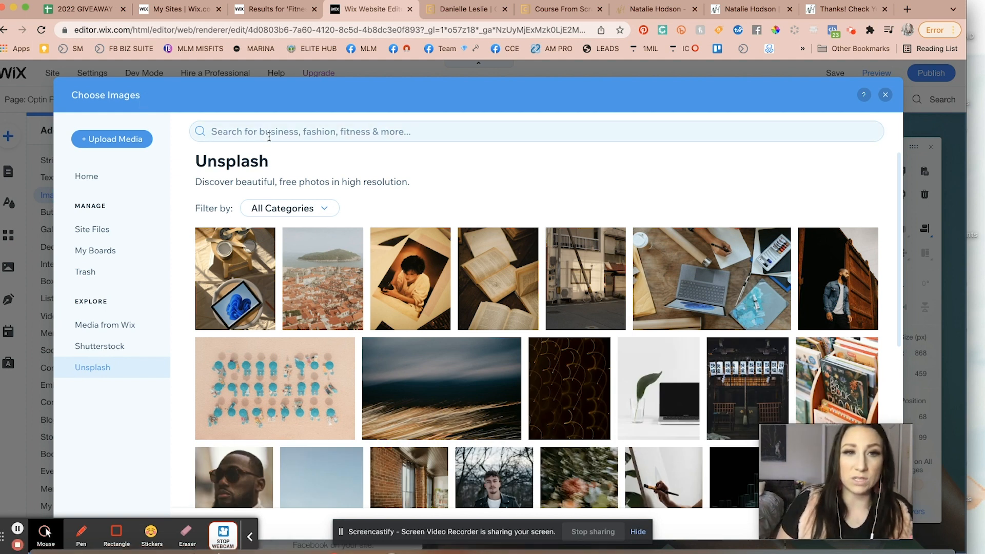
left_click(266, 135)
type("f")
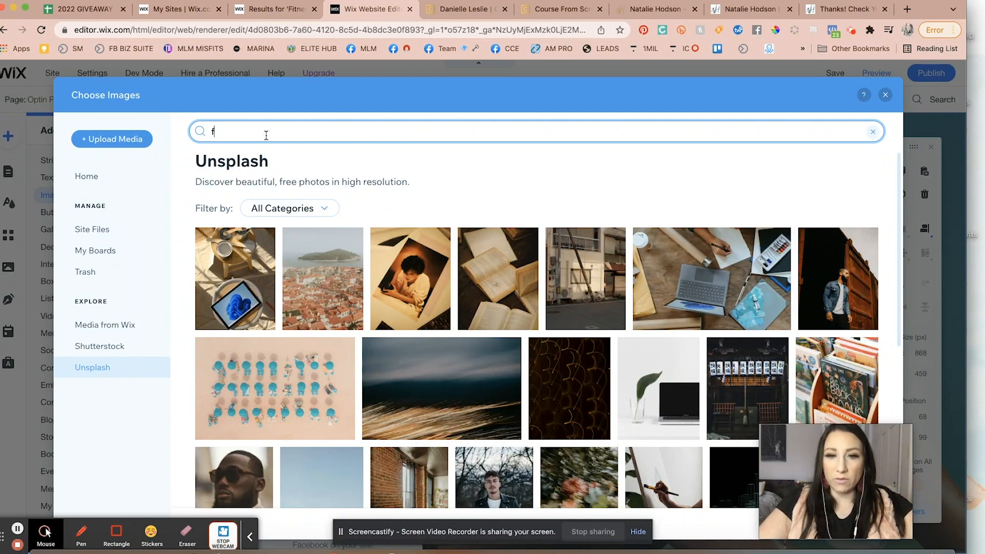
type("itness wom")
key("BackSpace")
key("BackSpace")
key("BackSpace")
key("BackSpace")
type("woma")
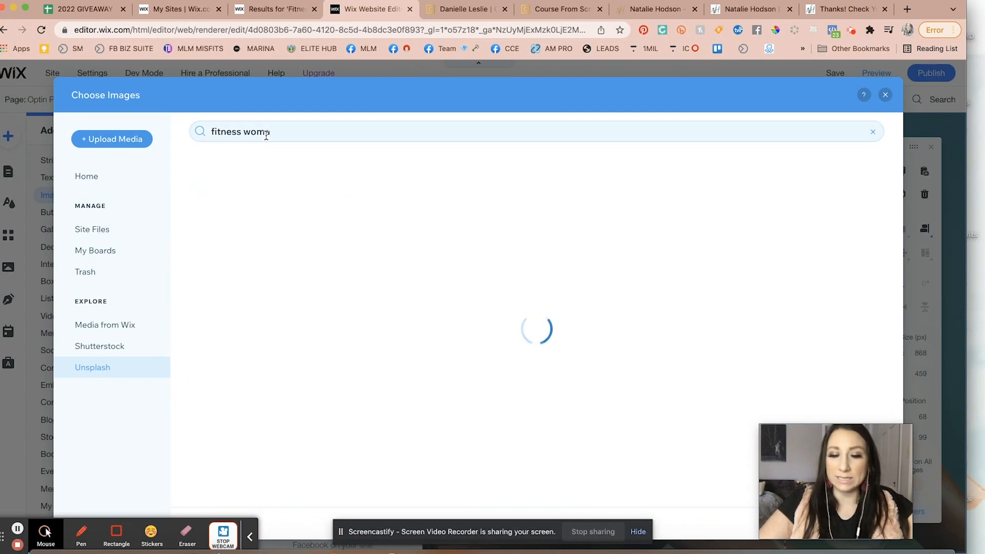
key("super+a")
type("n")
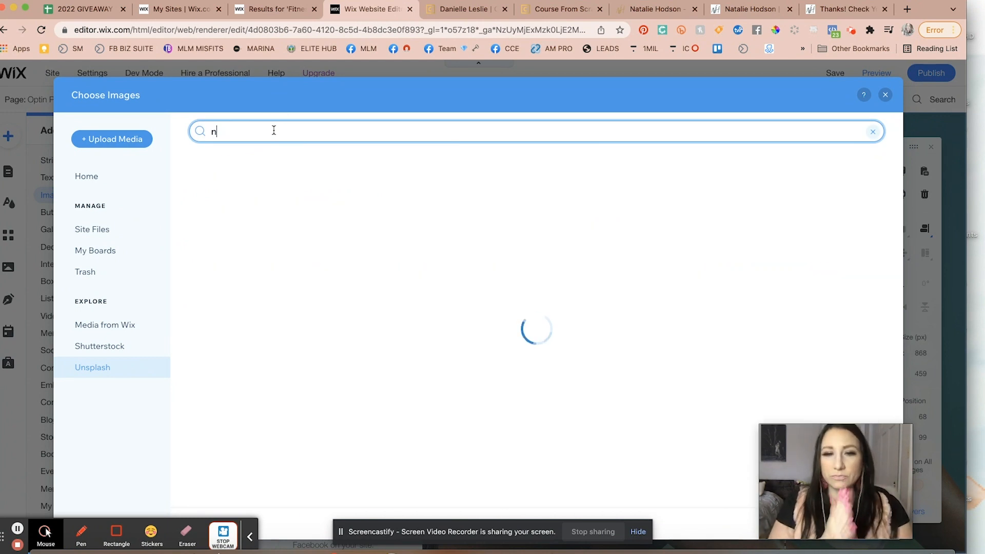
left_click(238, 125)
key("BackSpace")
type("fitness woman")
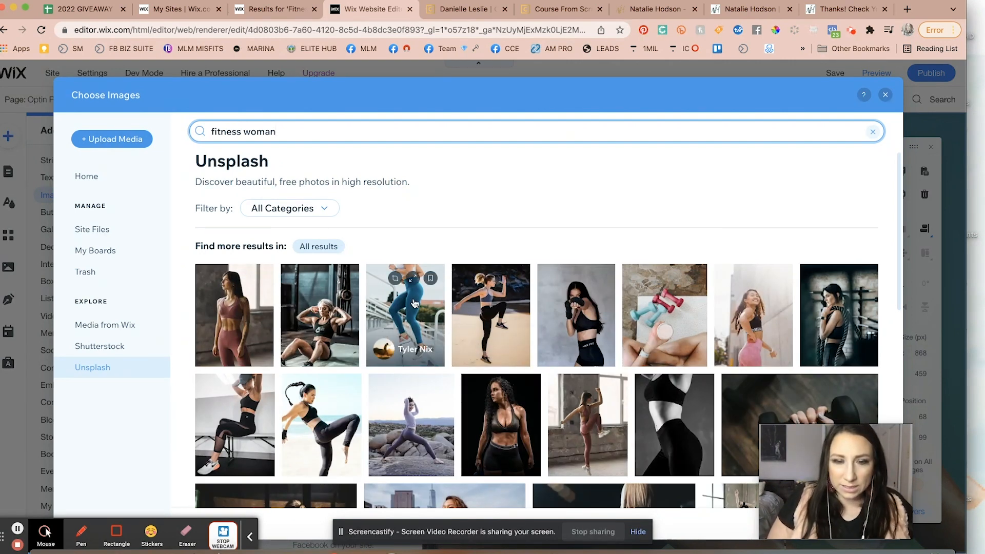
Add the Unsplash photo of the woman in blue leggings on the bleachers to the page and move it to about X 154, Y 0.
left_click(426, 315)
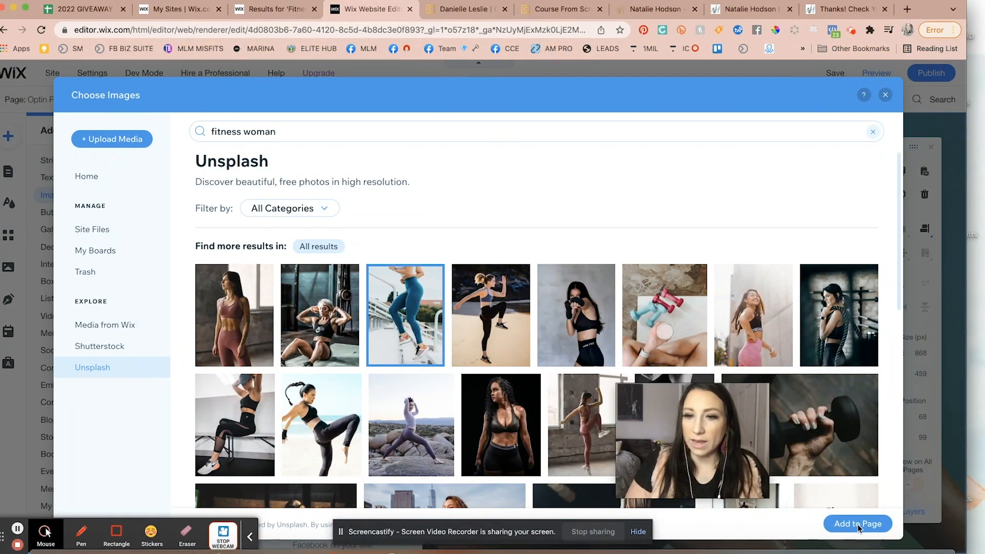
left_click(852, 525)
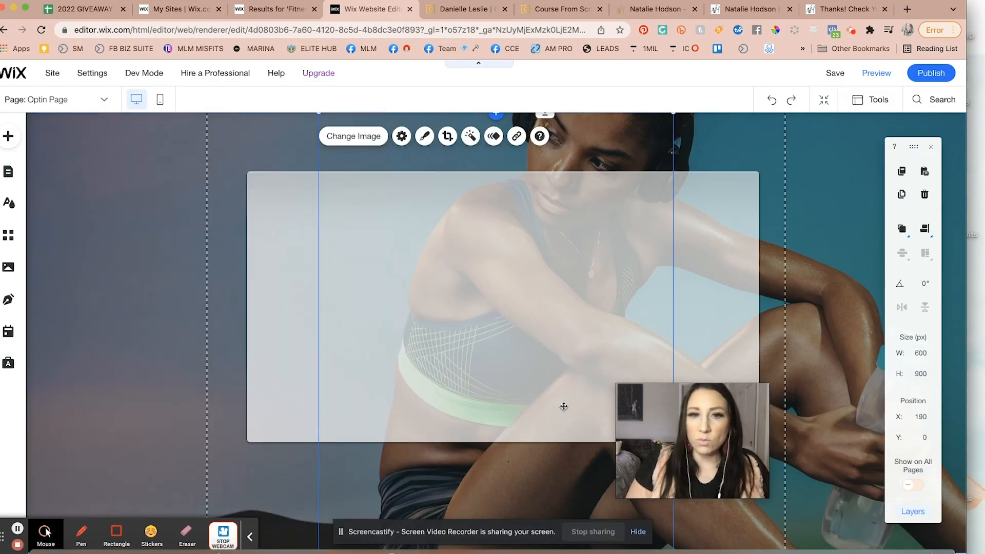
scroll(346, 456, "down", 3)
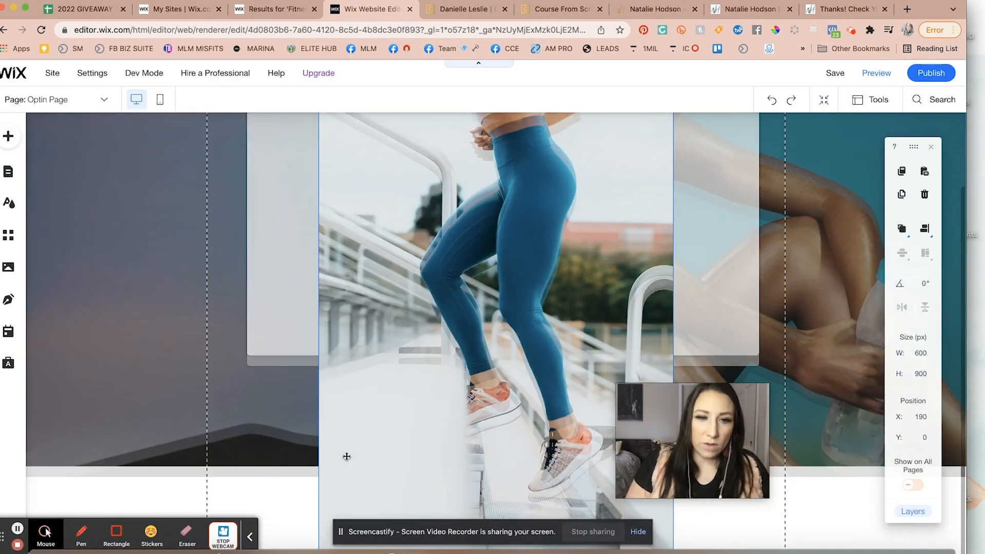
left_click_drag(519, 309, 503, 219)
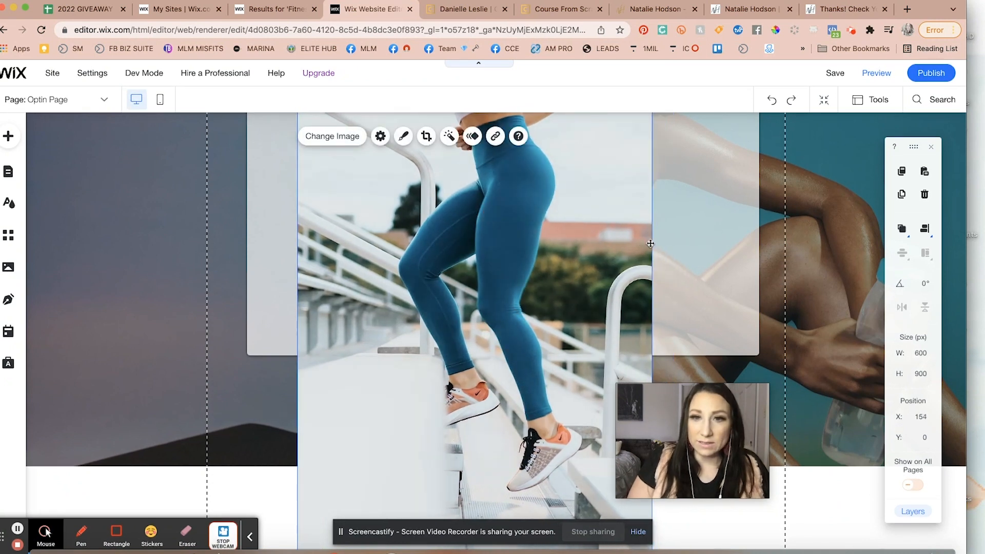
scroll(645, 243, "up", 3)
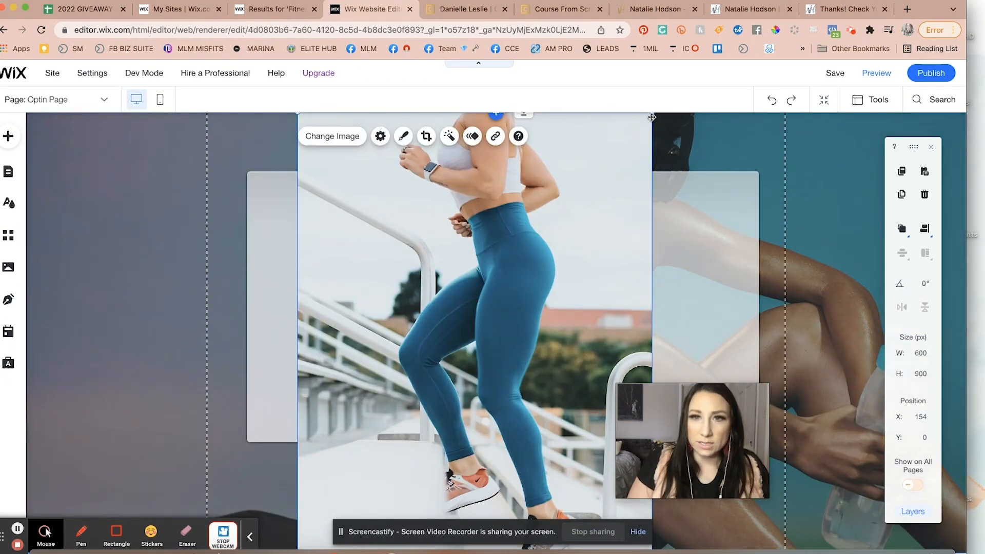
Scale down the blue leggings photo and place it inside the right part of the container box.
left_click_drag(652, 117, 596, 297)
left_click_drag(495, 374, 653, 249)
left_click_drag(471, 497, 604, 279)
left_click_drag(673, 165, 656, 257)
left_click(793, 269)
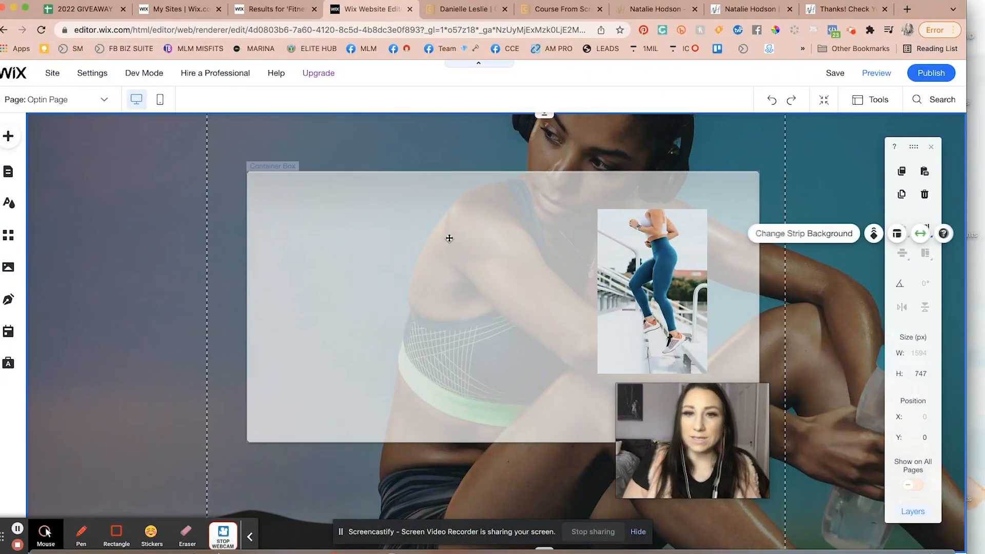
Check the headline wording on the cookbook thank-you page for reference, and return to the Wix editor.
left_click(816, 11)
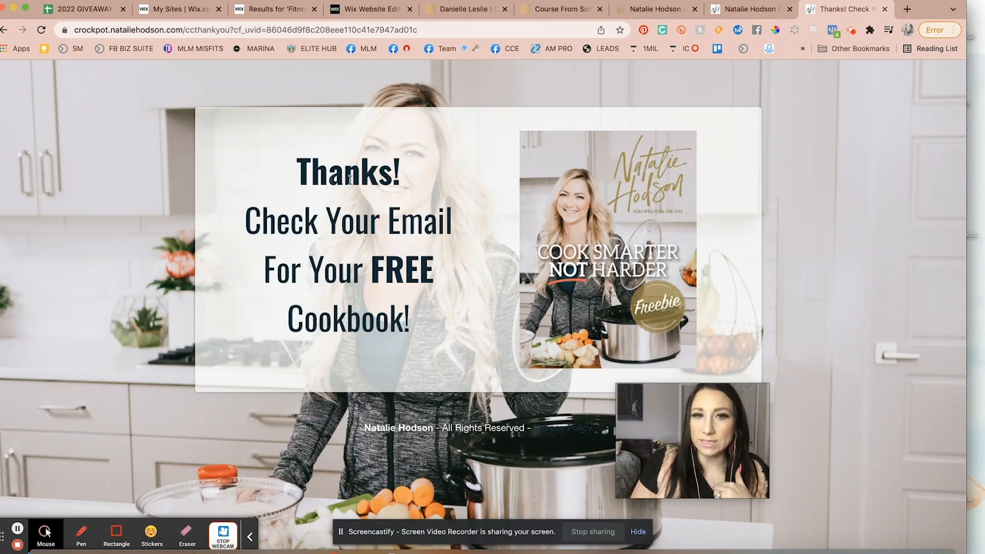
left_click(279, 10)
left_click(362, 14)
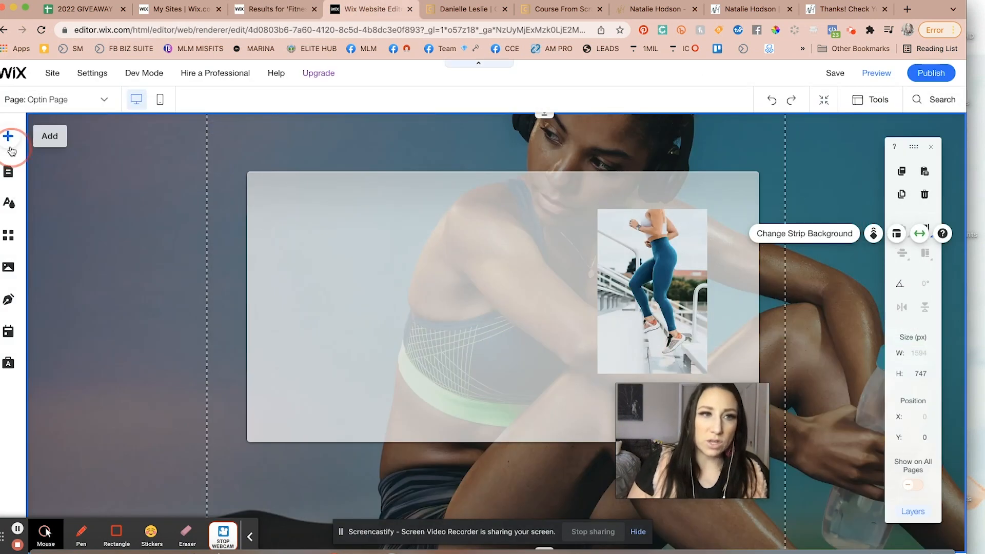
Add a Heading 2 text to the container box at about X 104, Y 152 and widen it to about 482 px.
left_click(9, 137)
left_click(52, 195)
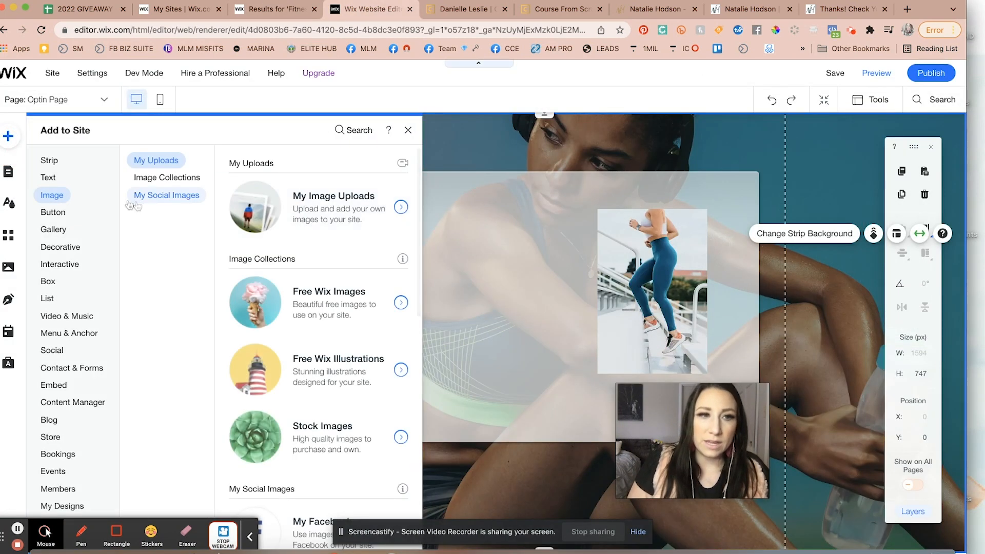
left_click(49, 177)
left_click(49, 160)
left_click(49, 177)
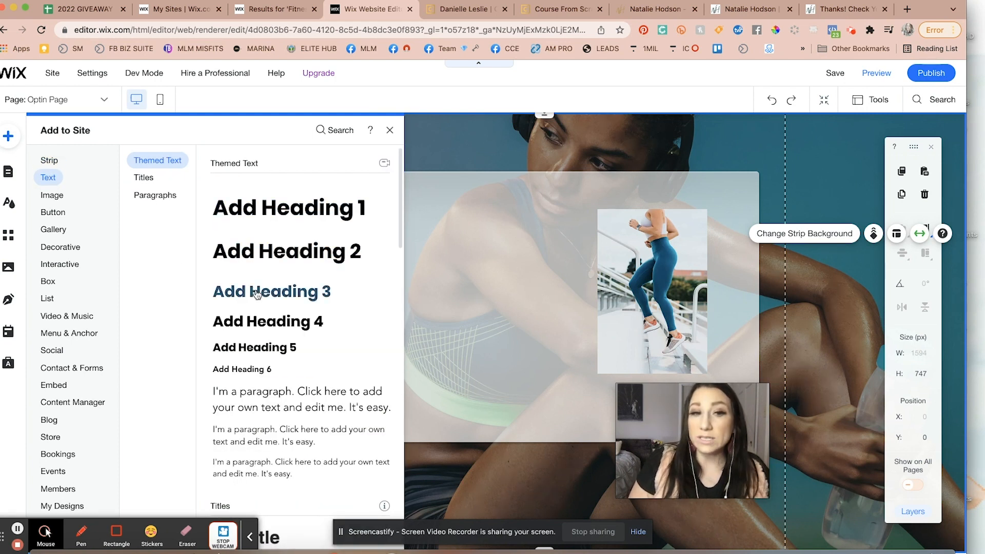
left_click(258, 249)
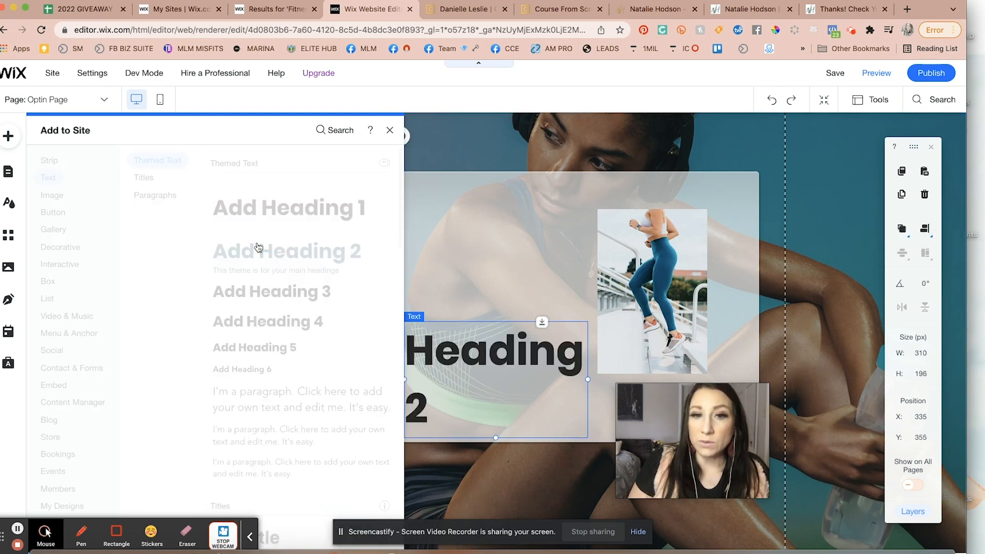
left_click_drag(446, 349, 312, 227)
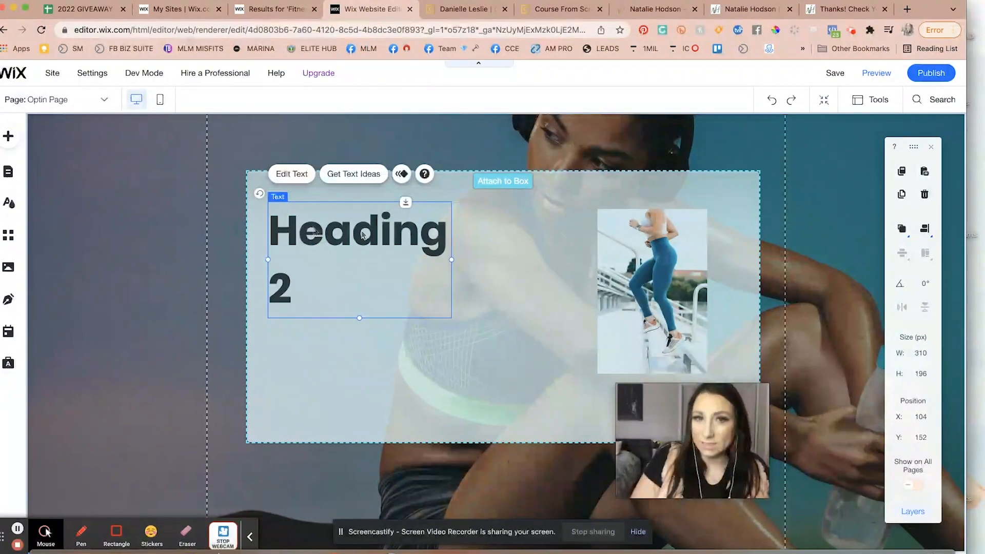
left_click_drag(452, 260, 552, 260)
Replace the heading text with "Thanks!" and, on a new line, "Check your email for your FREE CLASS".
left_click(462, 230)
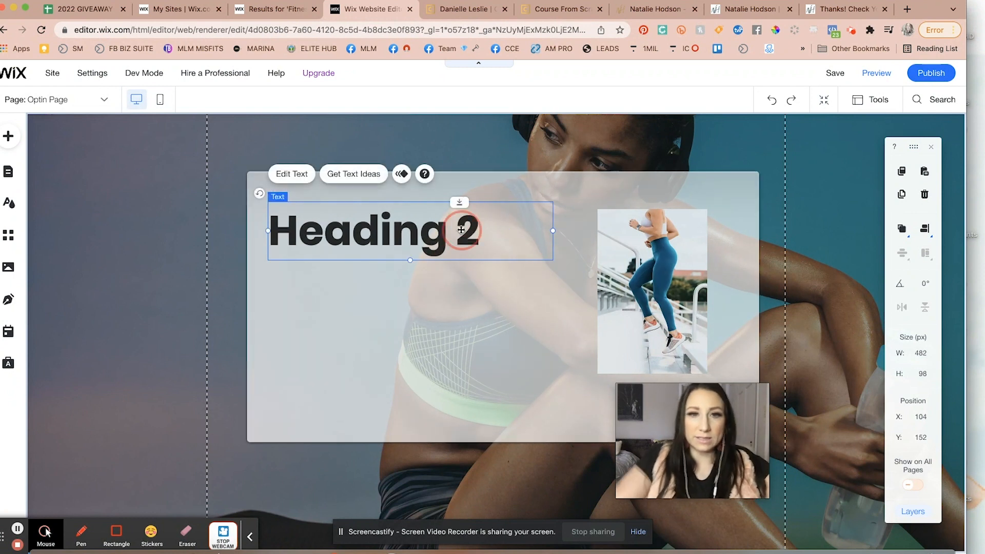
left_click(462, 230)
type("Thanks!")
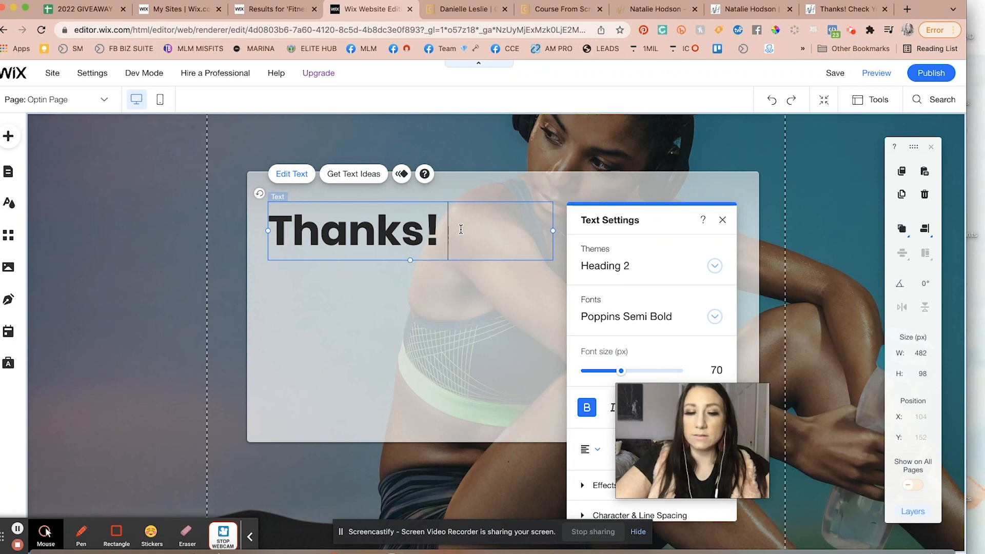
key("Return")
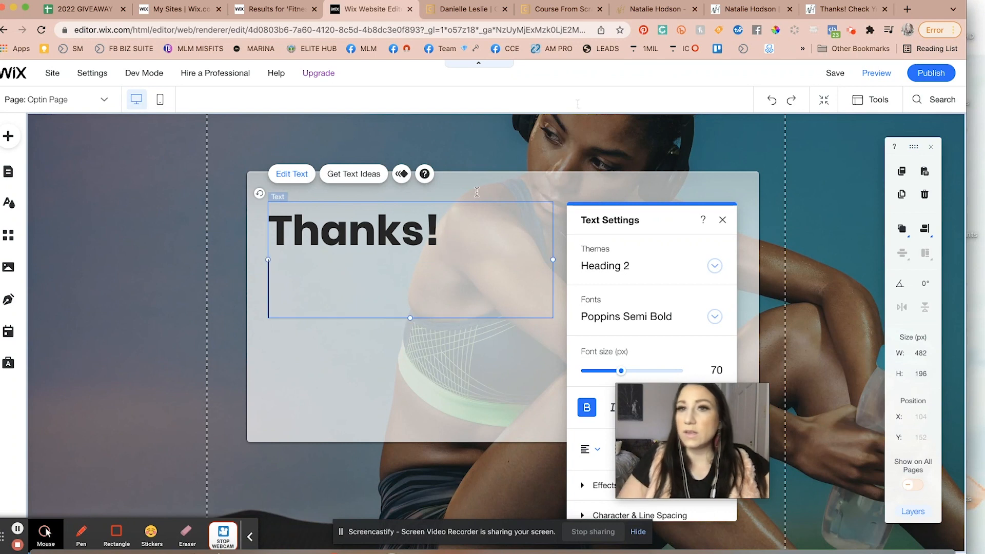
type("C")
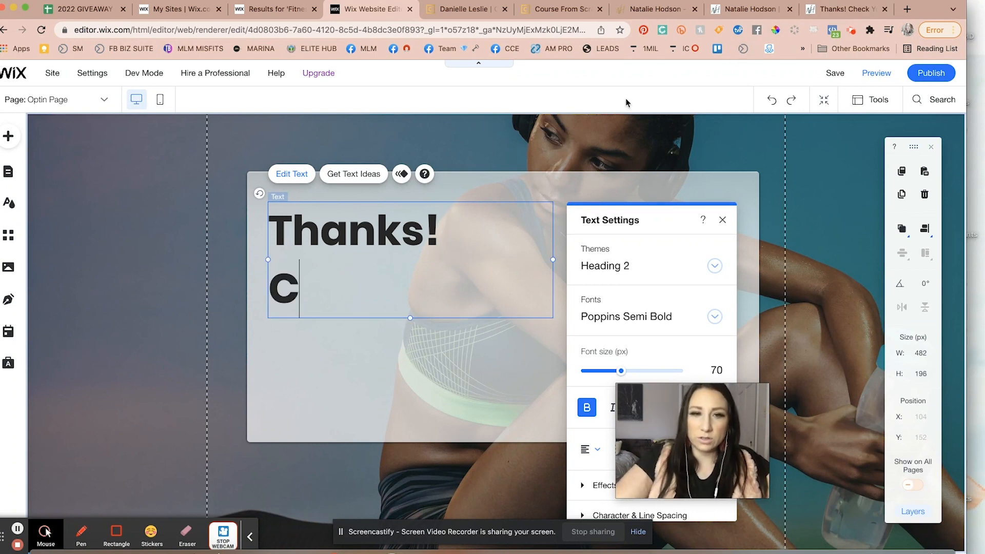
type("hecky")
key("BackSpace")
key("BackSpace")
key("BackSpace")
type("k")
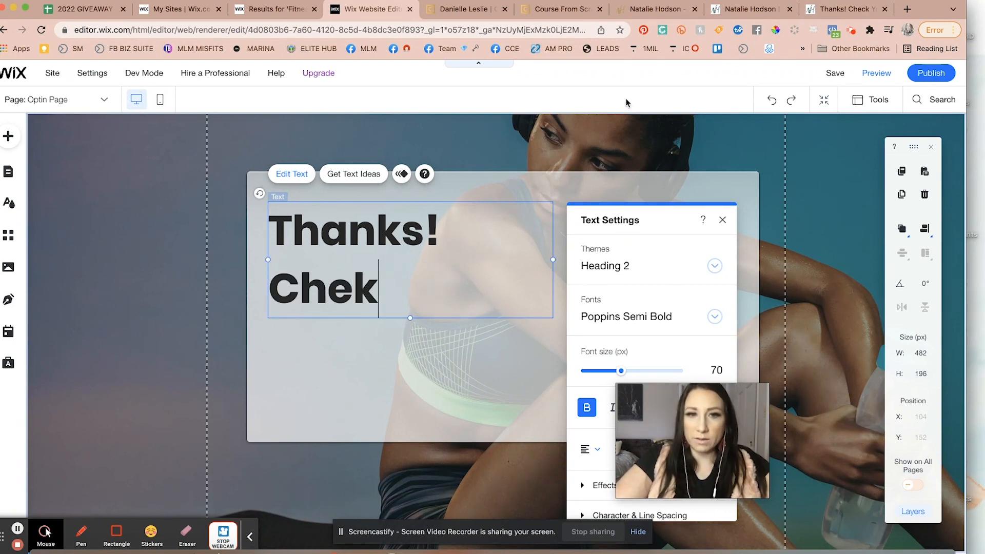
key("BackSpace")
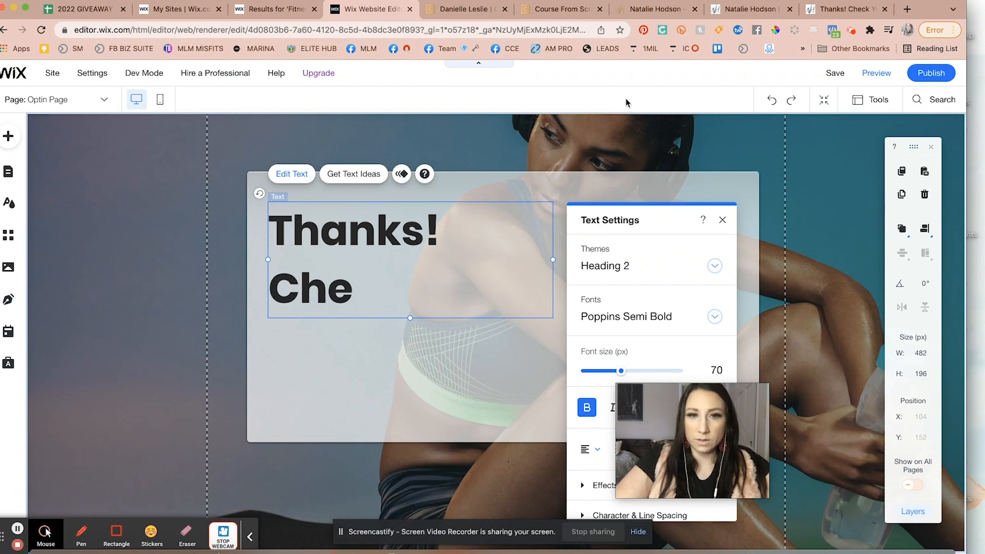
type("ck your")
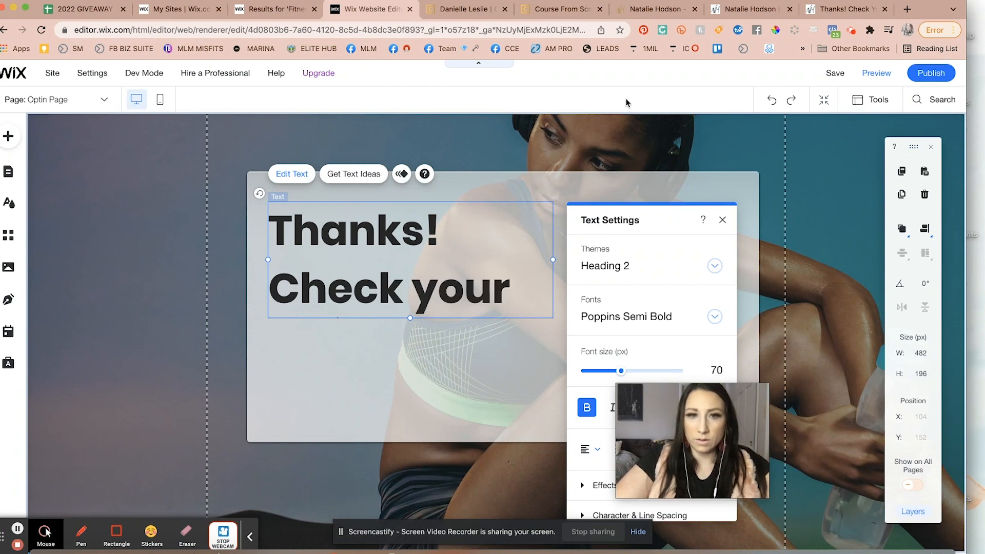
type(" email for your FRFEE")
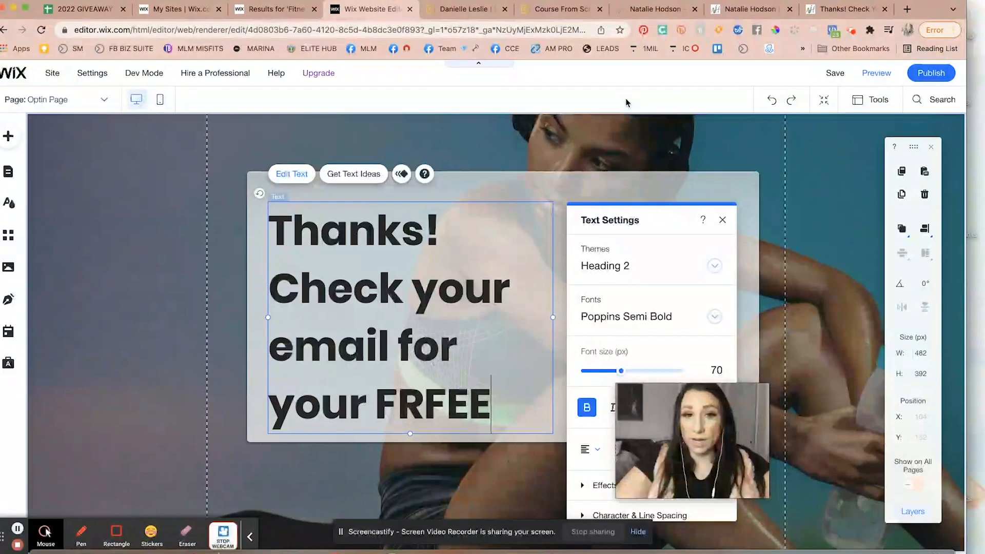
key("BackSpace")
key("BackSpace")
key("BackSpace")
type("EE C")
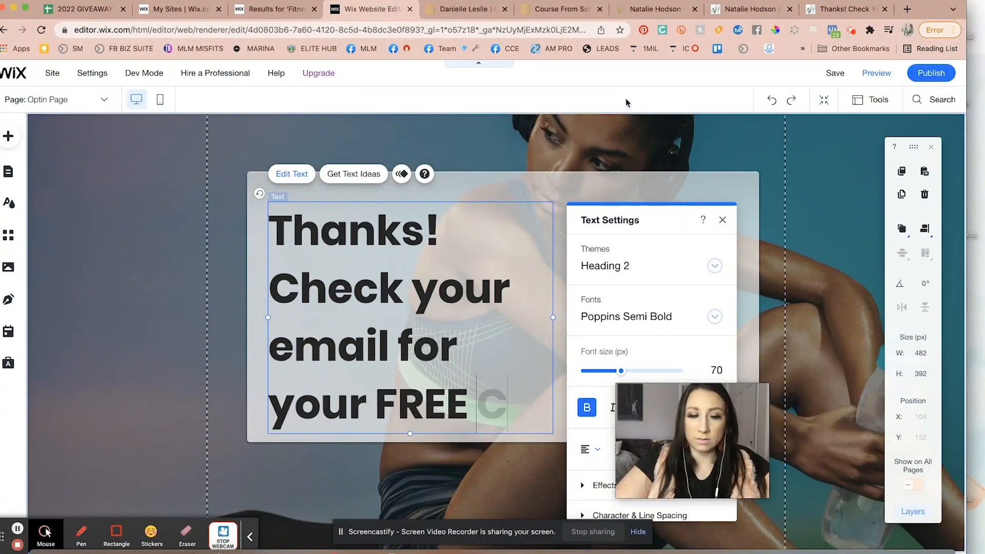
type("LASS")
Set the font size of the whole heading text to 52 px.
mouse_move(742, 403)
left_click_drag(742, 404, 940, 413)
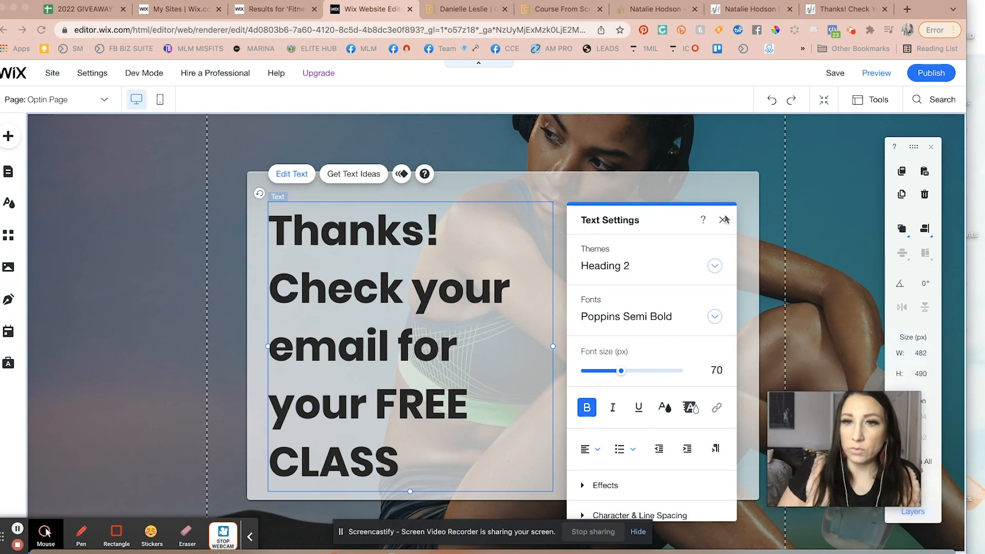
left_click_drag(418, 462, 210, 233)
left_click(718, 369)
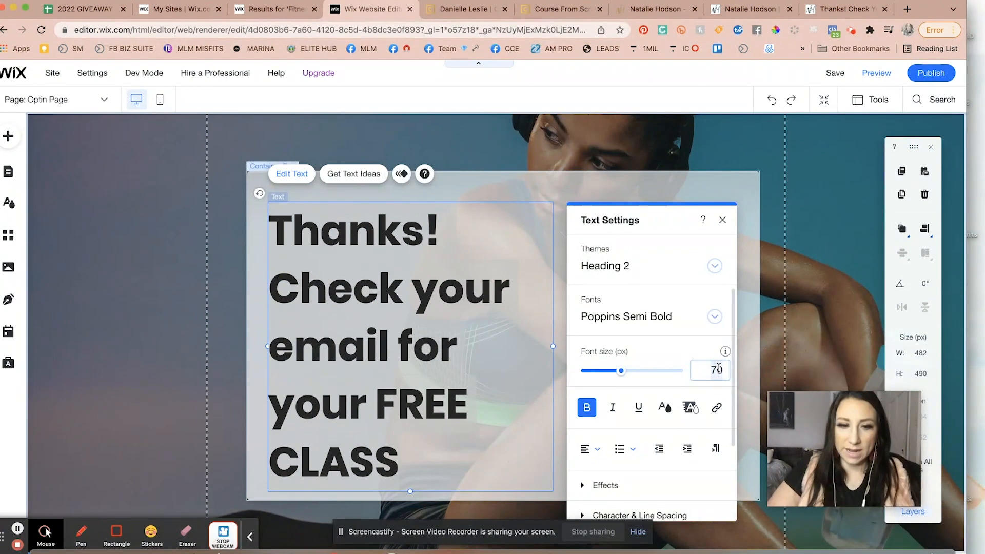
type("52")
key("Return")
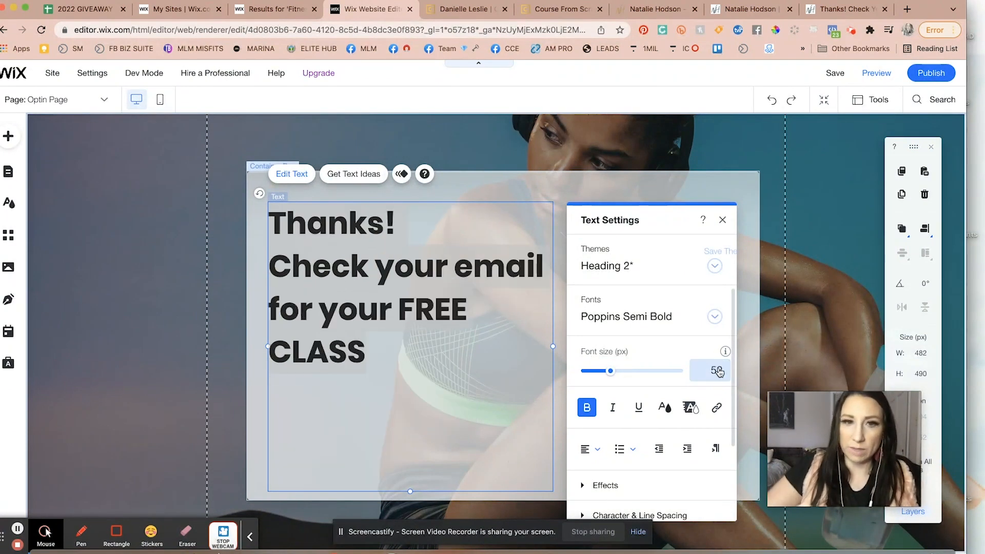
Insert a line break before "FREE" so that "FREE CLASS" stands on its own line.
left_click(405, 340)
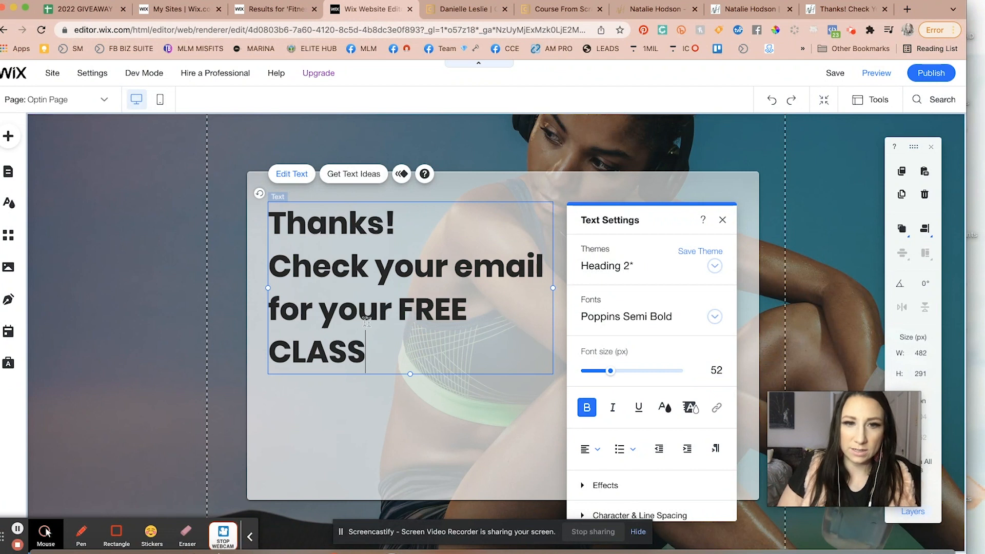
left_click(271, 349)
key("BackSpace")
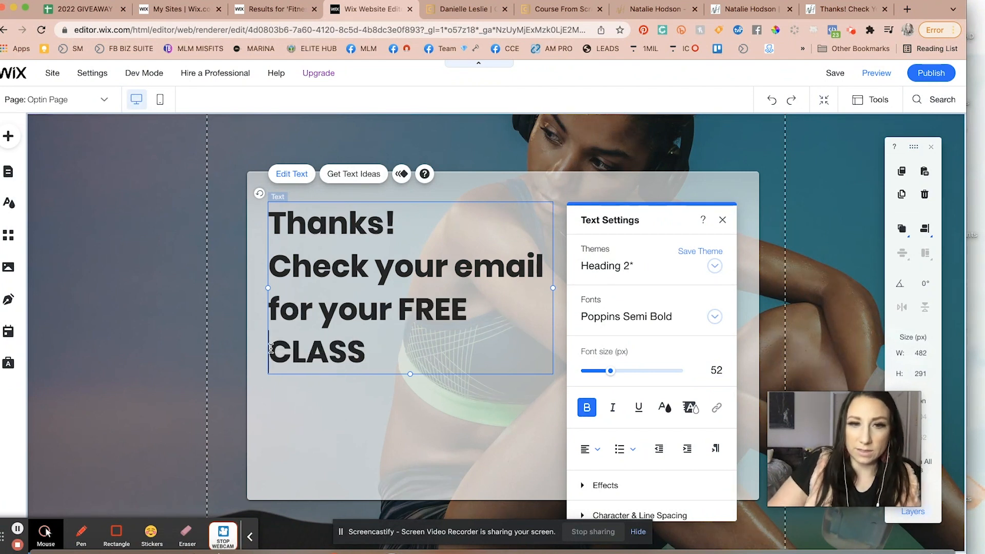
left_click(398, 306)
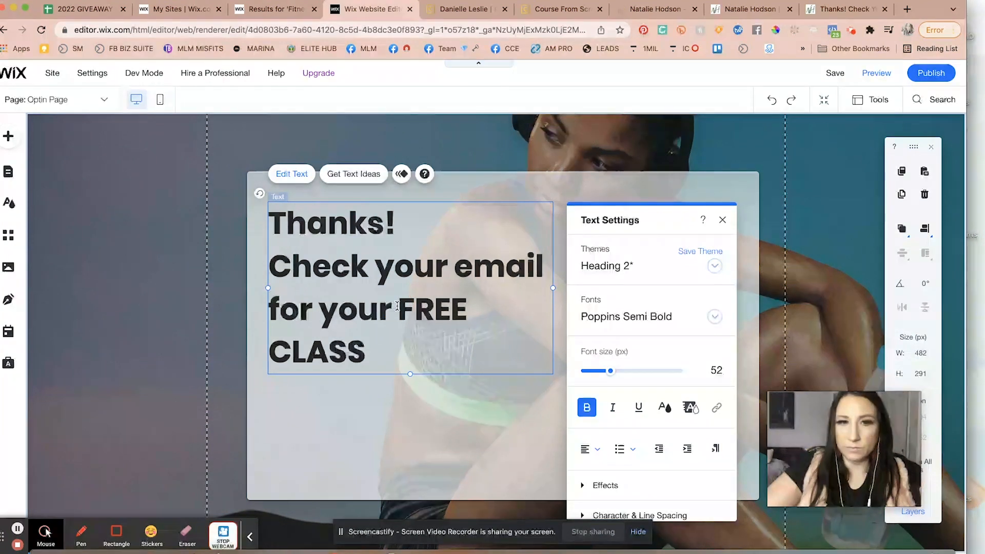
key("Return")
Centre-align all lines of the heading text.
left_click(459, 359)
left_click_drag(459, 359, 253, 260)
left_click(584, 452)
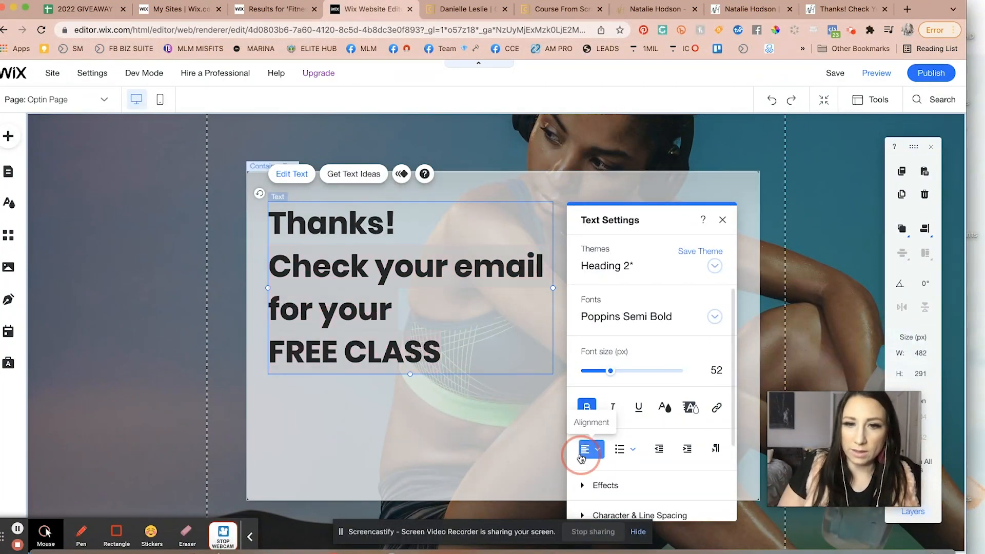
left_click(592, 467)
Shorten the container box from its lower edge to a height of about 407 px.
left_click(488, 432)
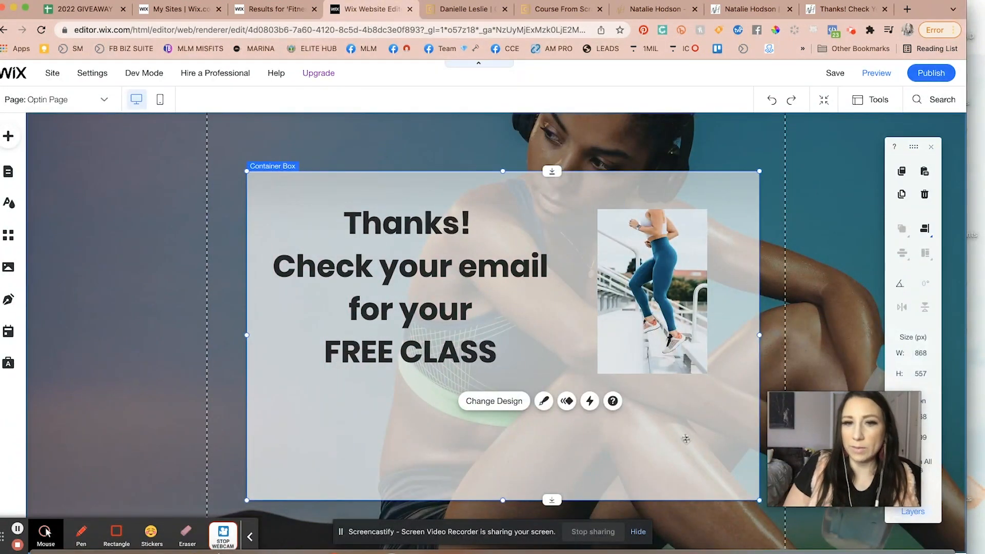
left_click_drag(557, 487, 541, 409)
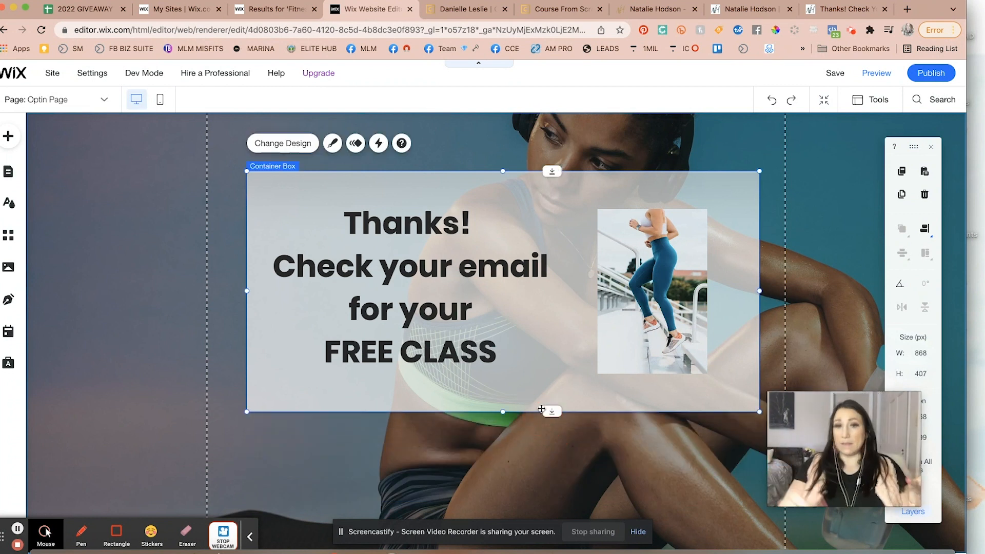
left_click(405, 463)
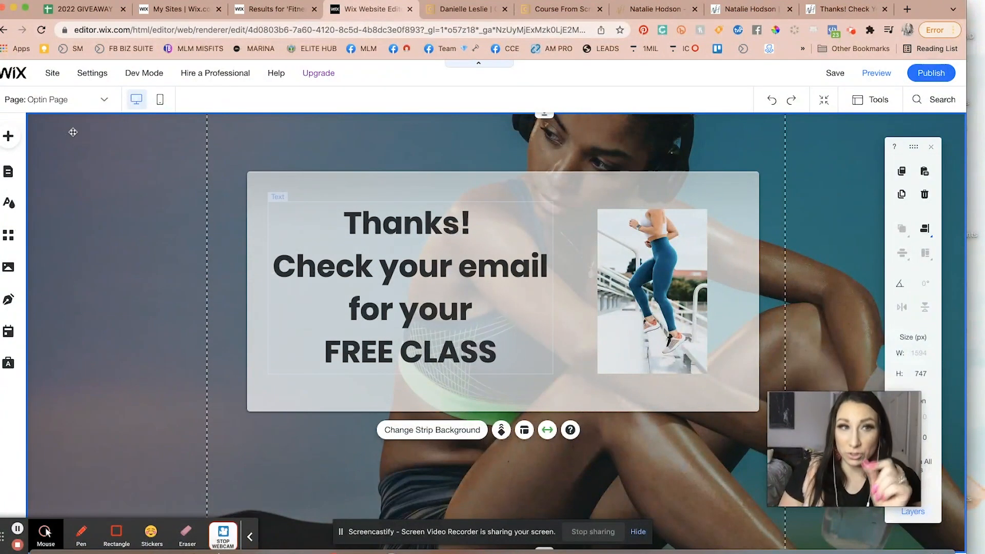
Add a solid black themed button to the container box, over the lower part of the heading text.
left_click(9, 136)
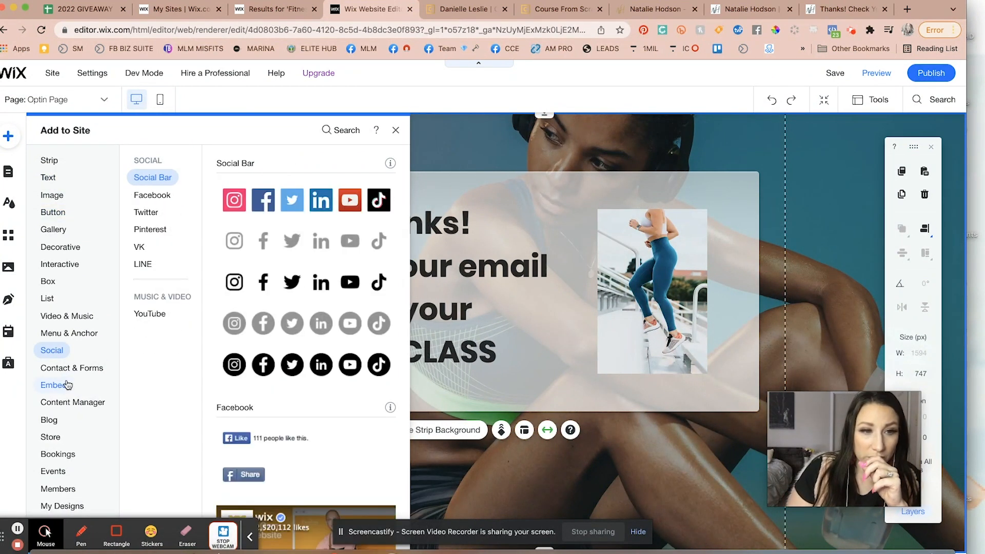
mouse_move(67, 385)
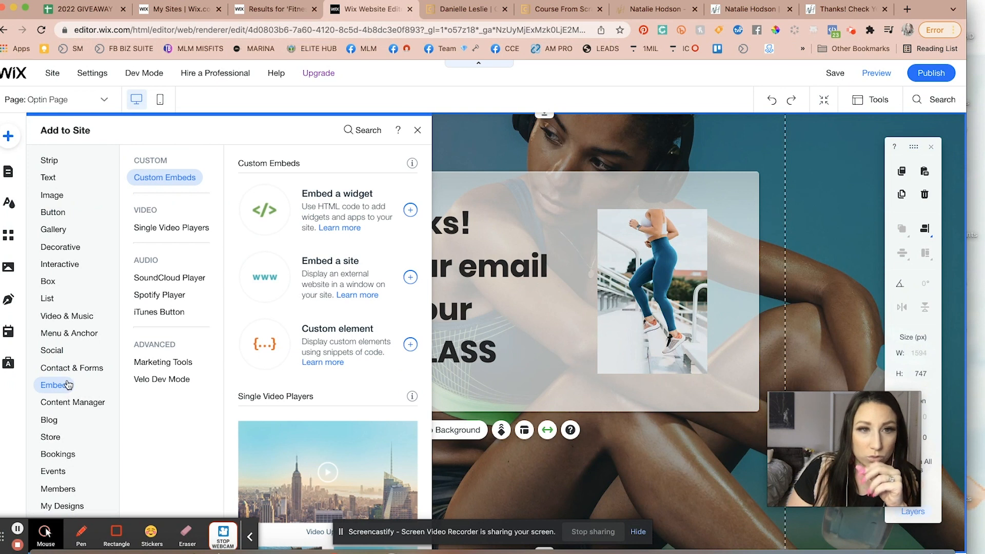
left_click(52, 198)
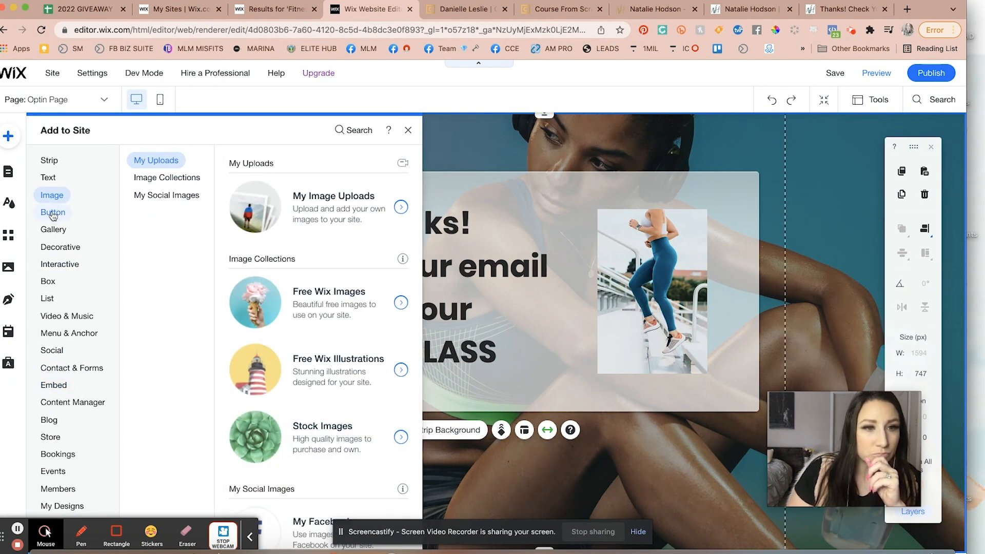
left_click(54, 217)
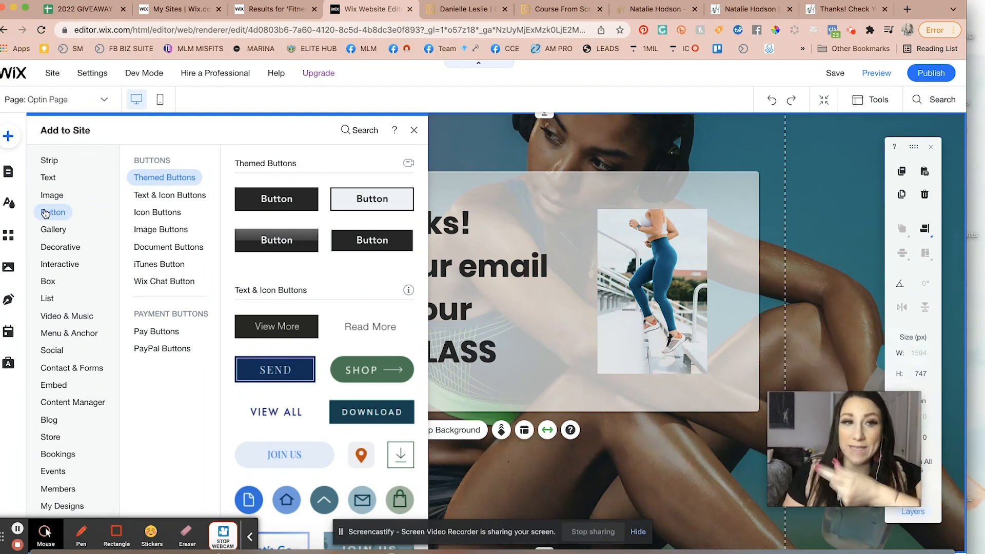
left_click(160, 253)
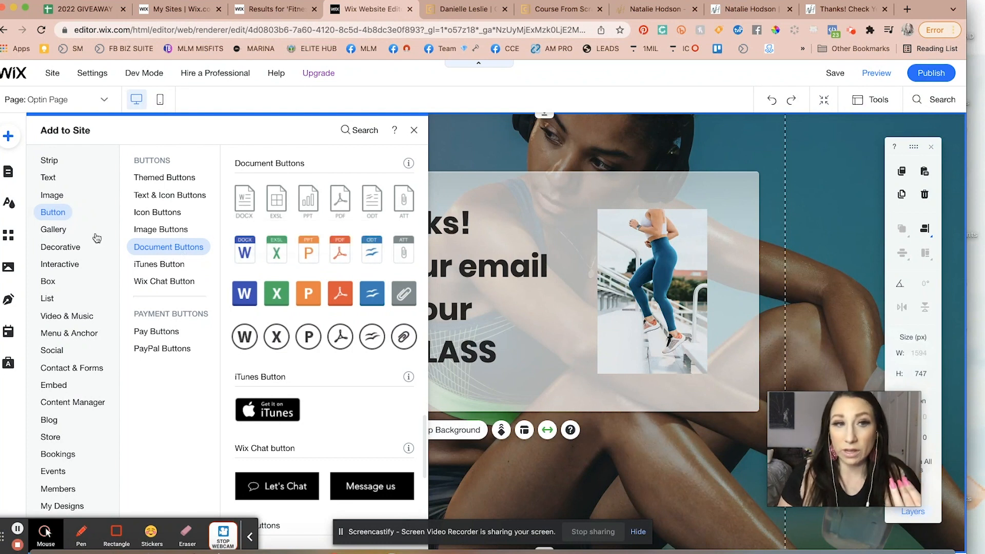
left_click(53, 229)
left_click(175, 230)
left_click(47, 216)
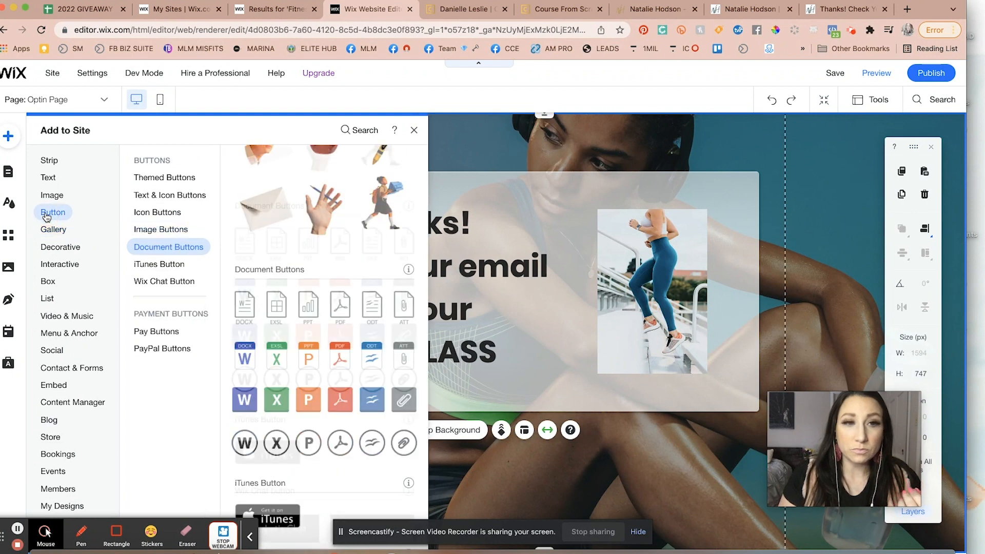
scroll(329, 253, "up", 10)
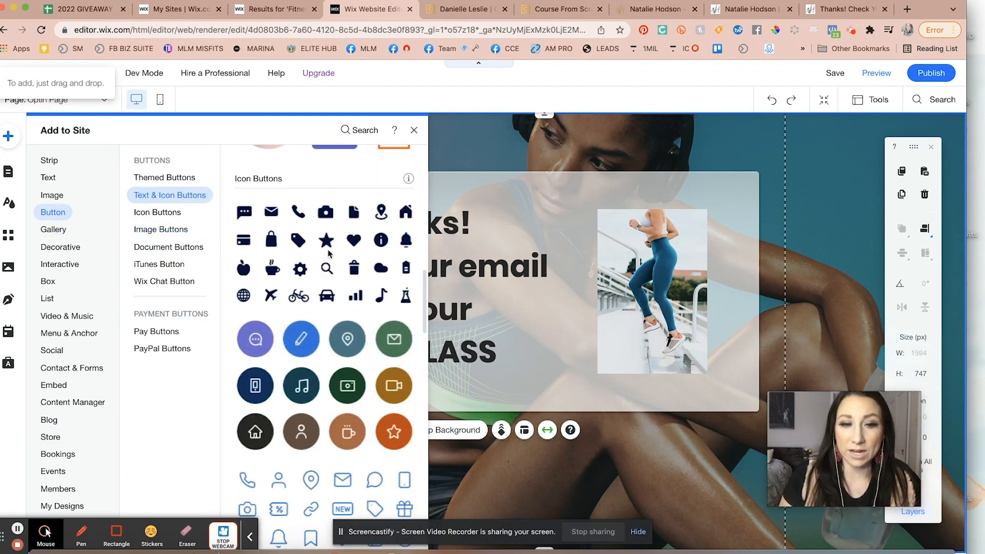
left_click_drag(283, 205, 512, 335)
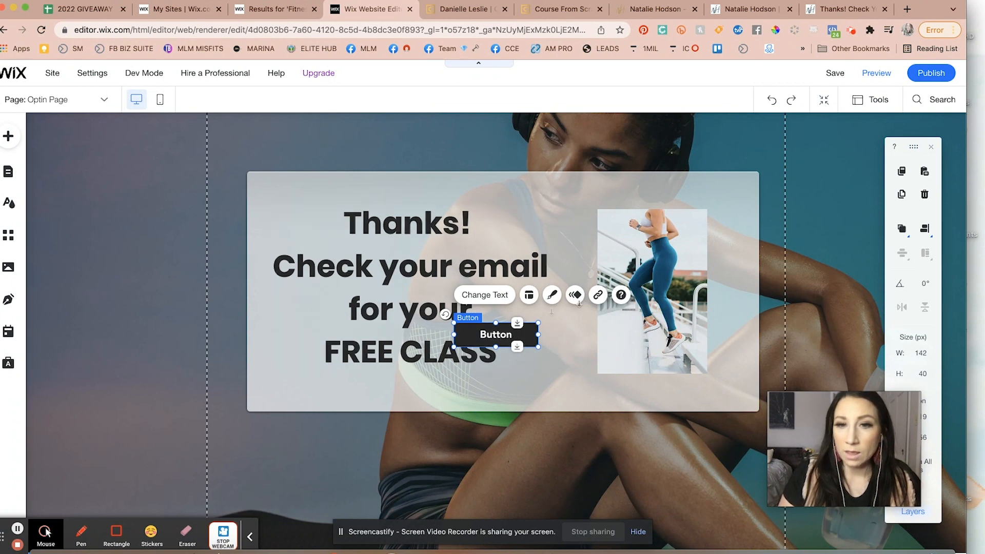
left_click(598, 297)
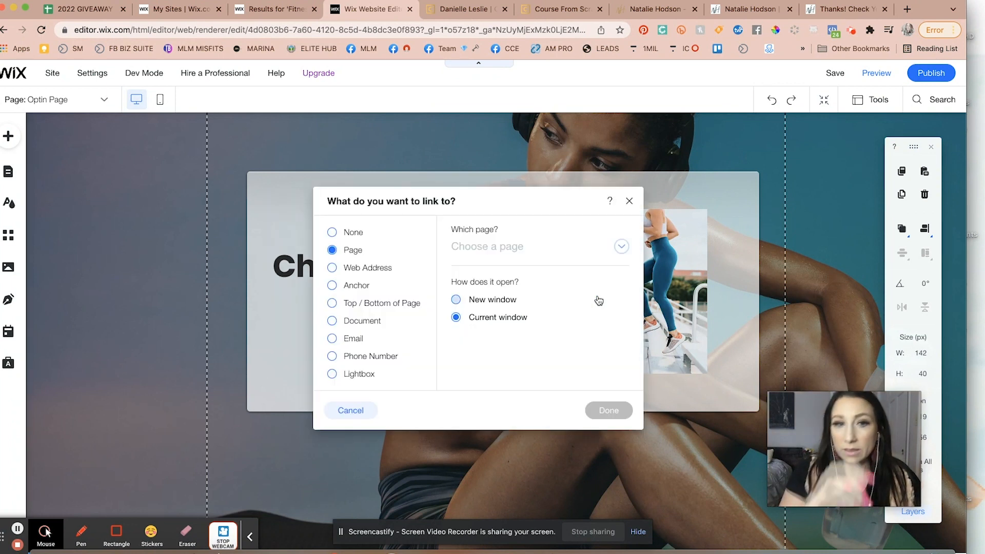
left_click(354, 322)
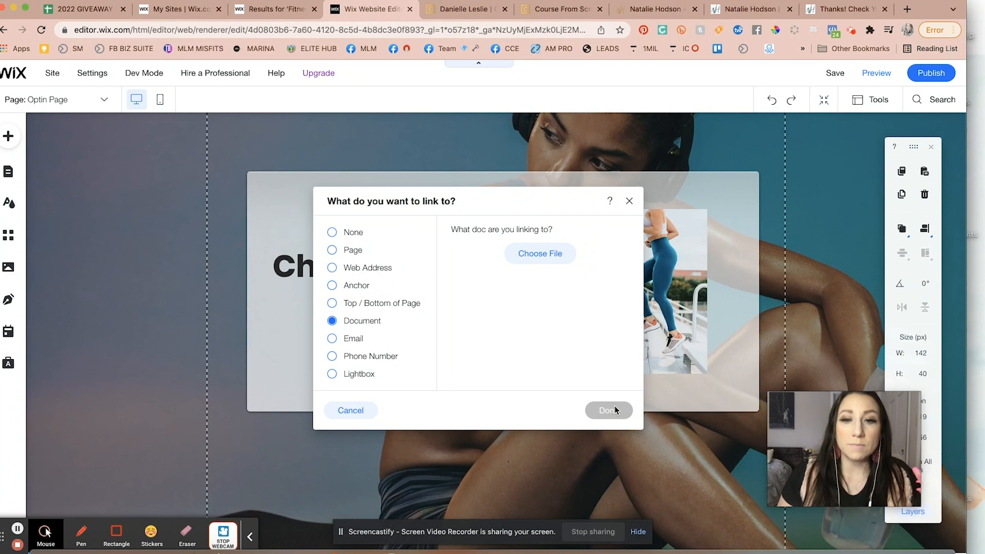
left_click(629, 201)
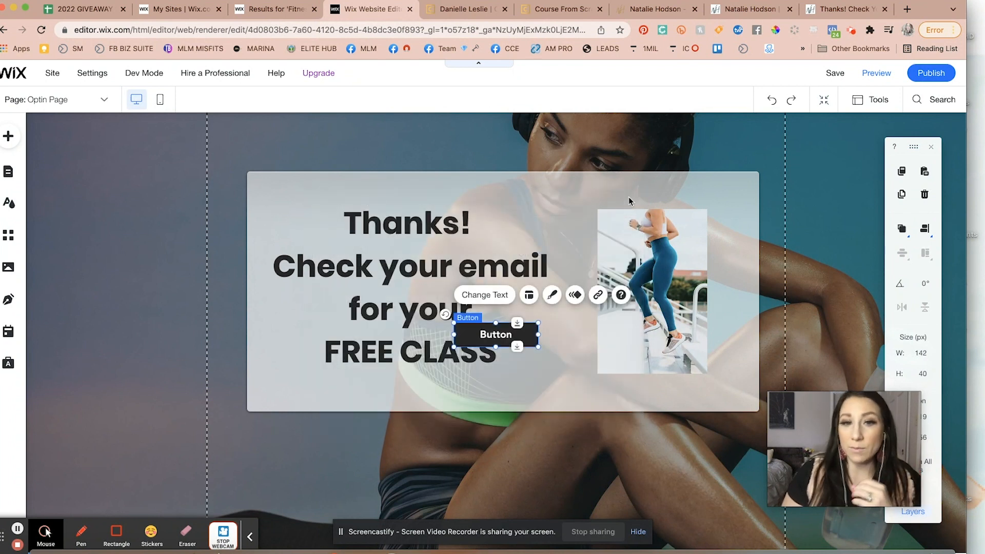
Move the button beneath the "FREE CLASS" line and shift the heading text slightly upwards.
left_click_drag(491, 335, 414, 387)
left_click_drag(440, 274, 441, 262)
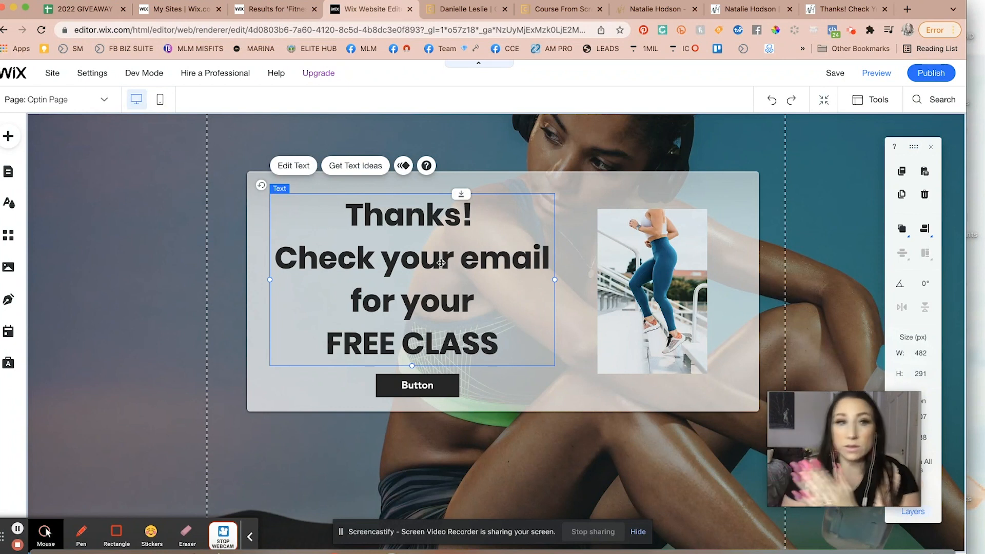
Review the embed and booking elements that can be added to the page.
left_click(6, 137)
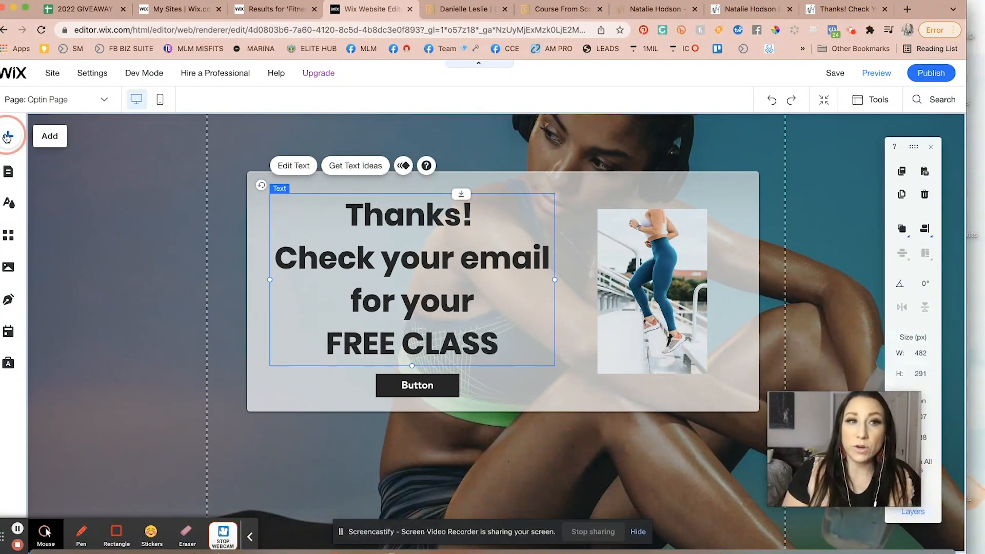
left_click(7, 137)
left_click(42, 281)
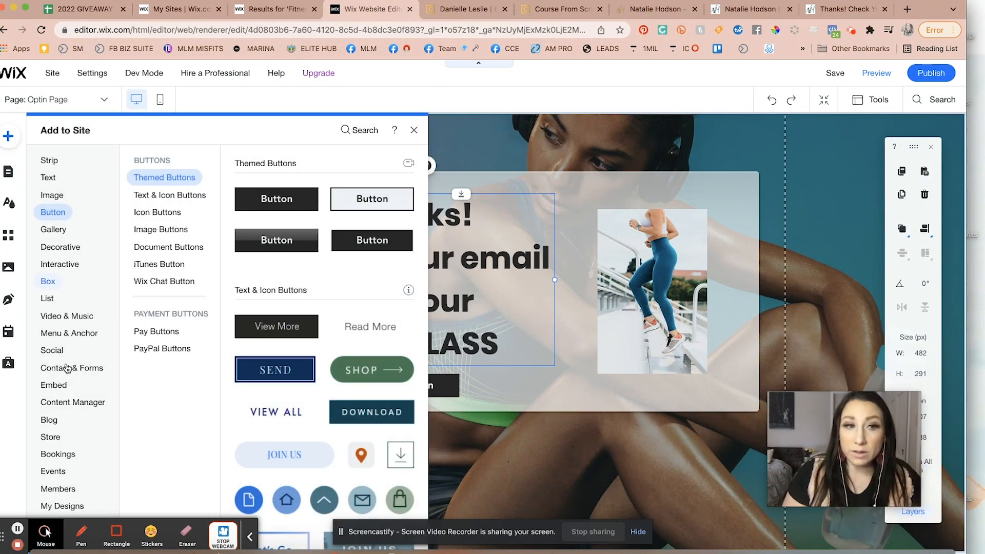
left_click(70, 383)
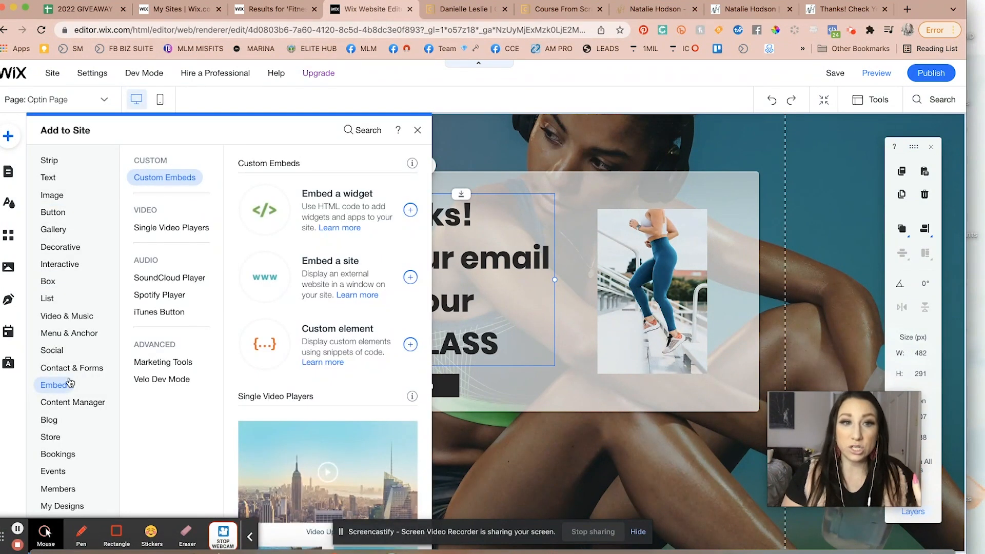
left_click(58, 454)
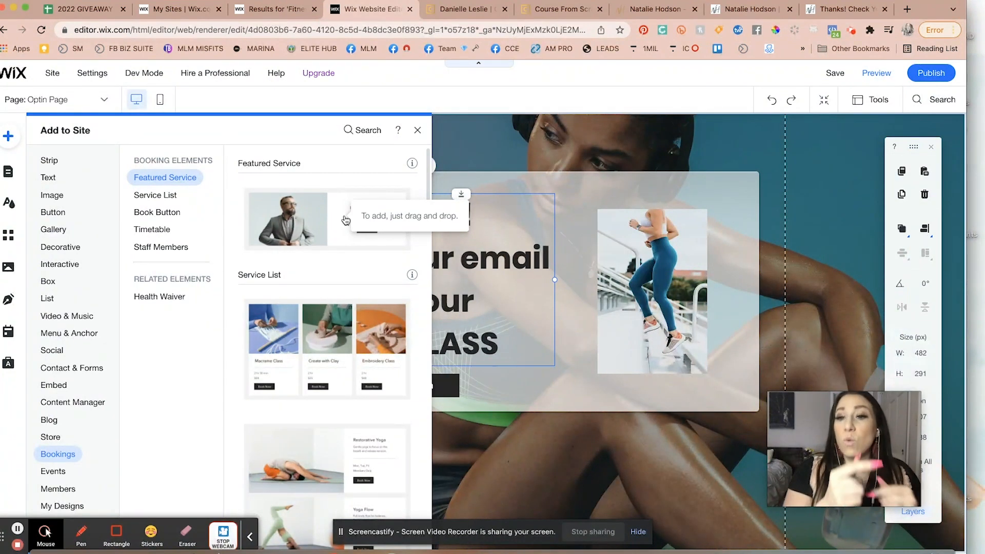
left_click(418, 131)
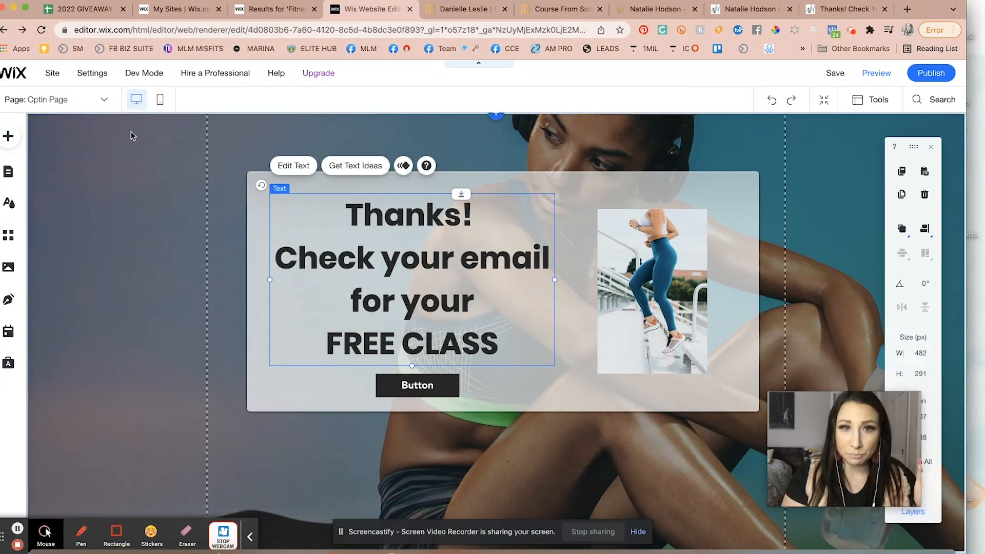
Open the Home page and go to the "First Class for FREE!" sign-up form near its end.
left_click(15, 174)
left_click(205, 194)
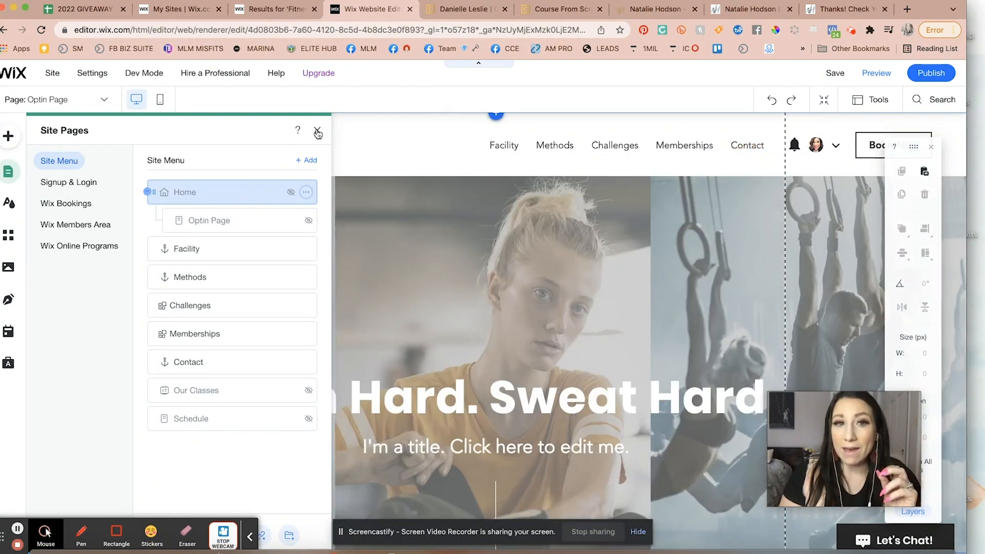
left_click(318, 133)
scroll(412, 289, "down", 10)
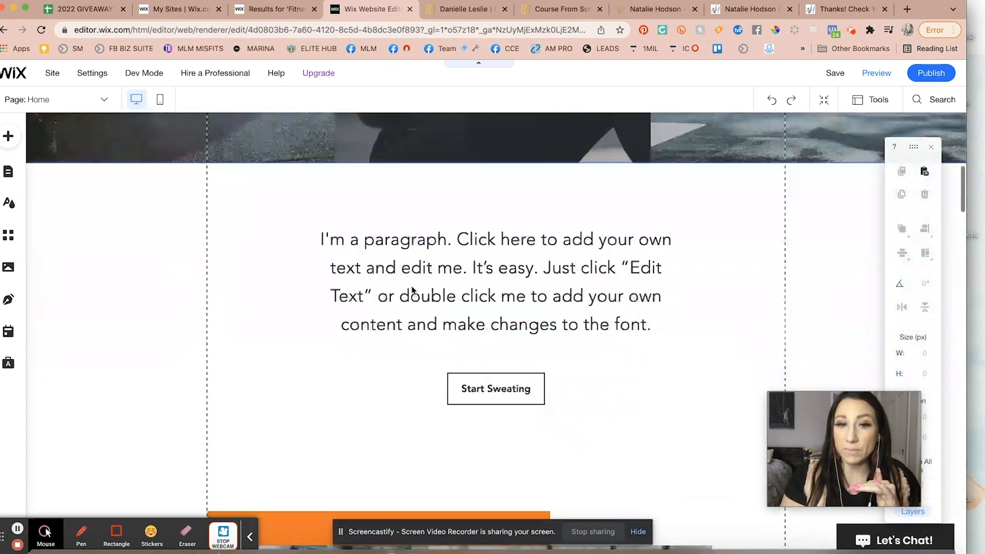
scroll(411, 288, "down", 20)
scroll(424, 286, "down", 2)
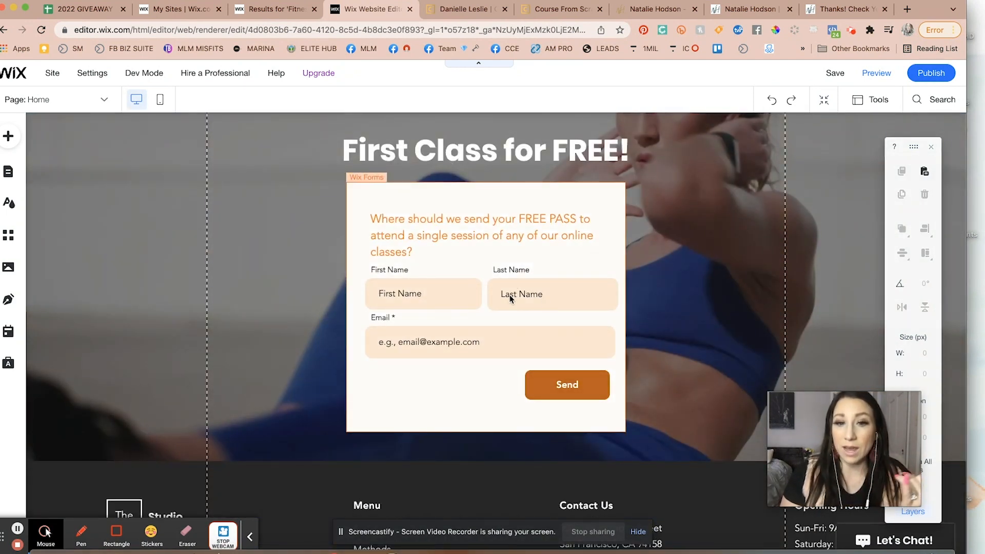
Inspect the settings of the sign-up form's Send button and close them without changes.
left_click(574, 389)
left_click(574, 389)
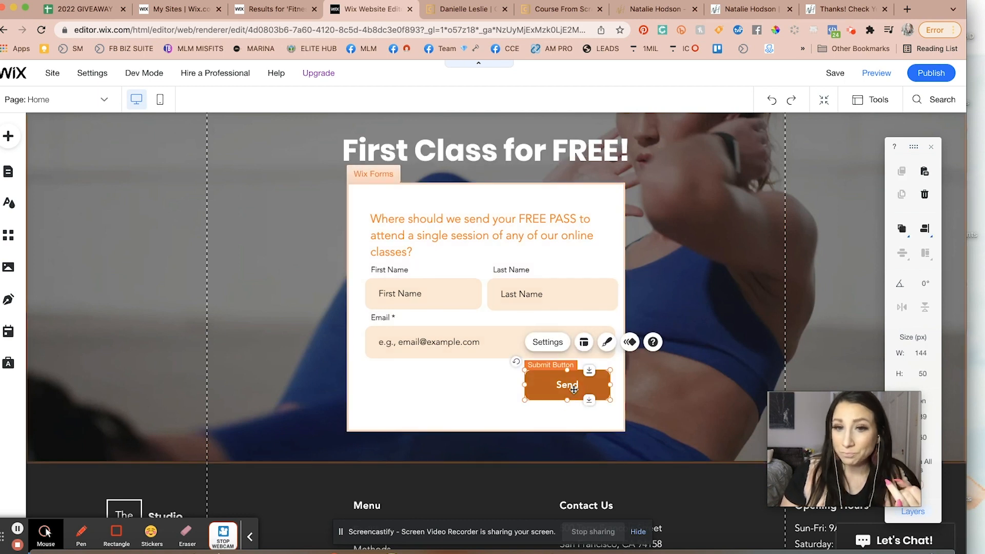
left_click(553, 348)
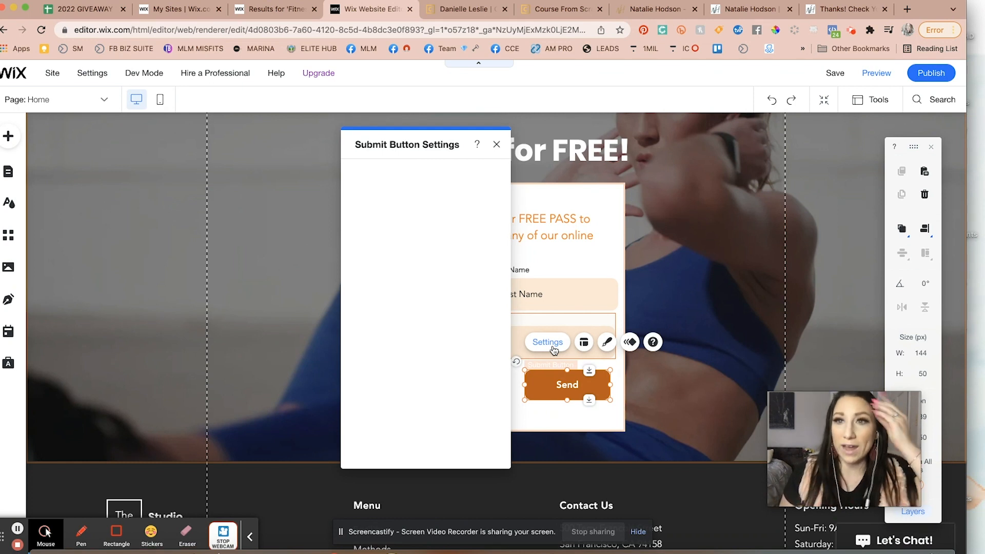
left_click(497, 146)
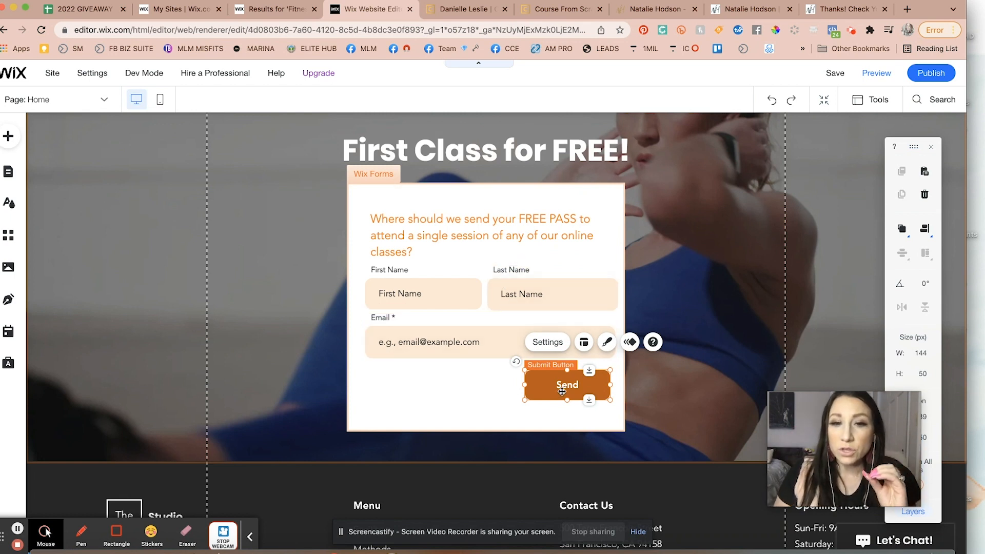
left_click(549, 343)
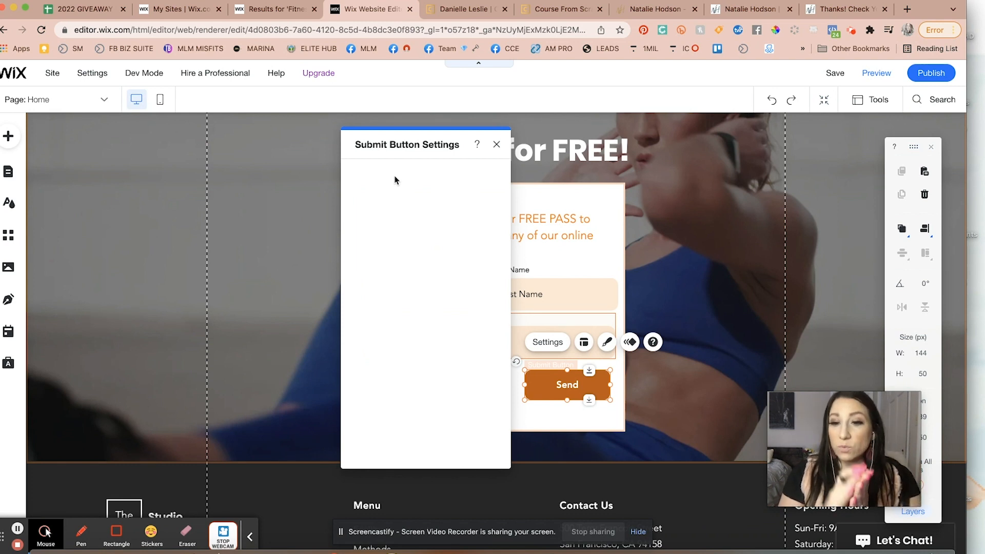
left_click(497, 144)
Return to editing the Optin Page.
left_click(8, 176)
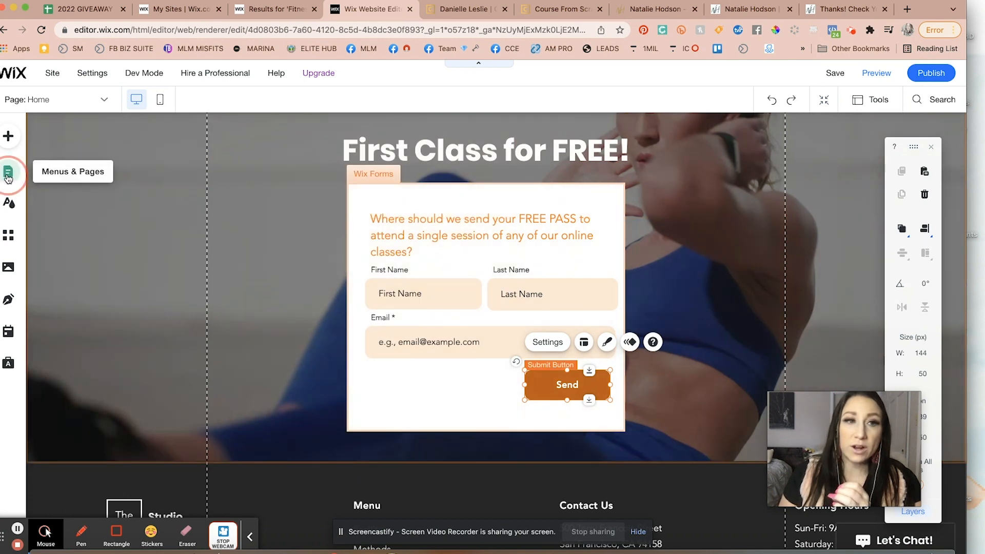
left_click(251, 228)
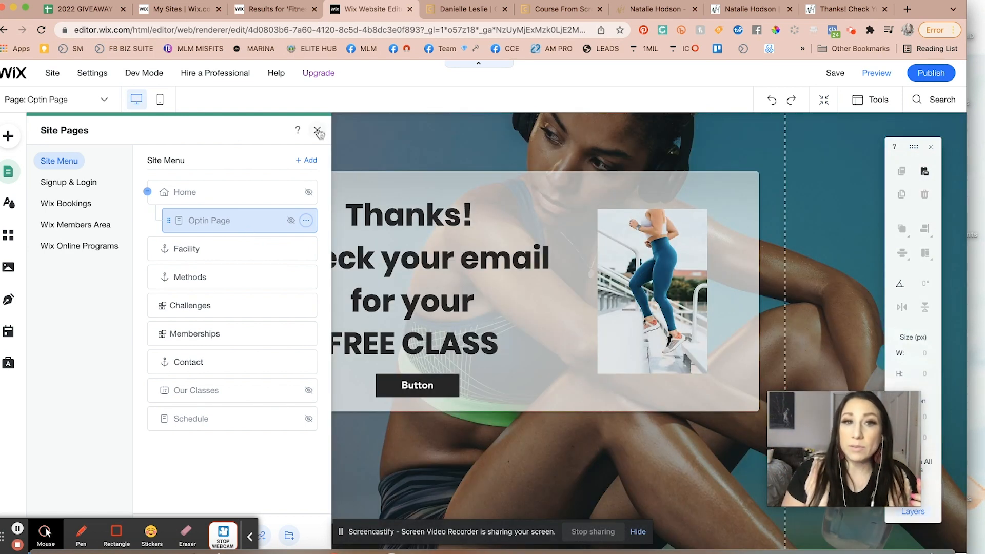
left_click(318, 131)
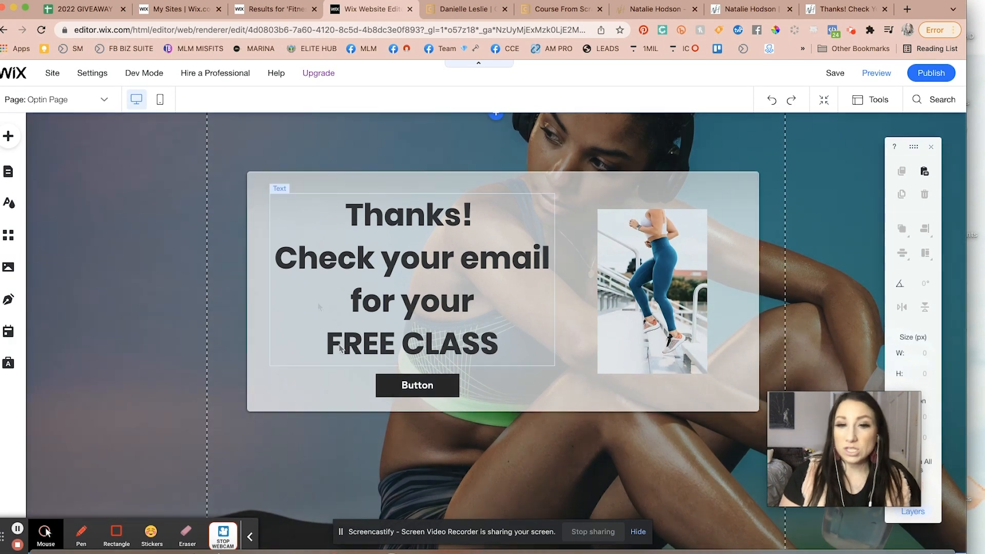
Extend the container box downwards and move the button to the centre of its lower edge area.
left_click(443, 263)
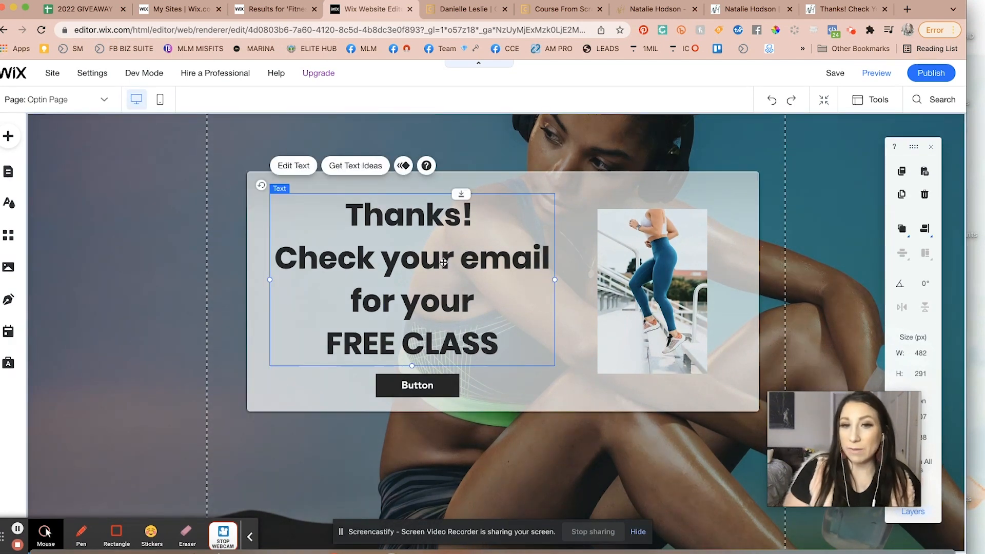
left_click(548, 400)
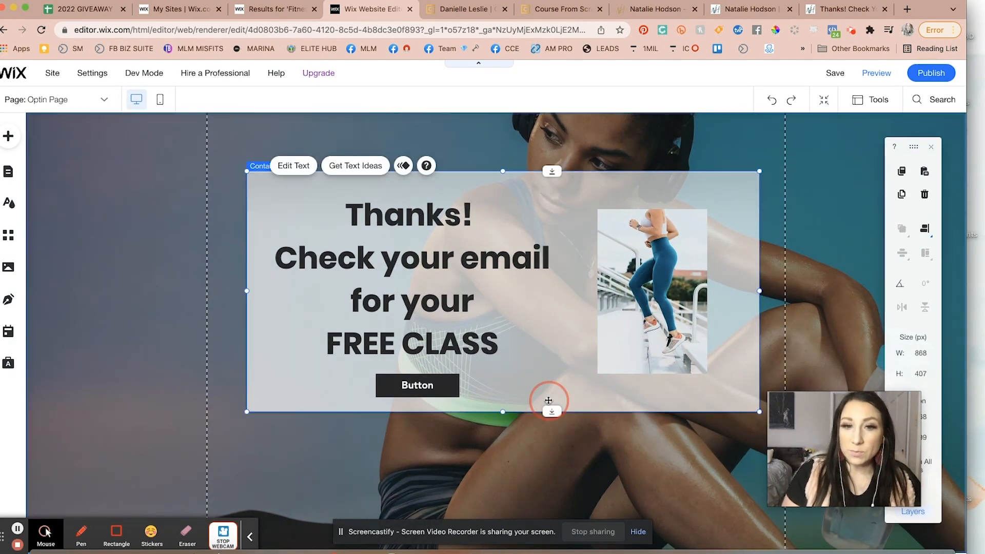
left_click_drag(552, 411, 571, 515)
left_click(418, 388)
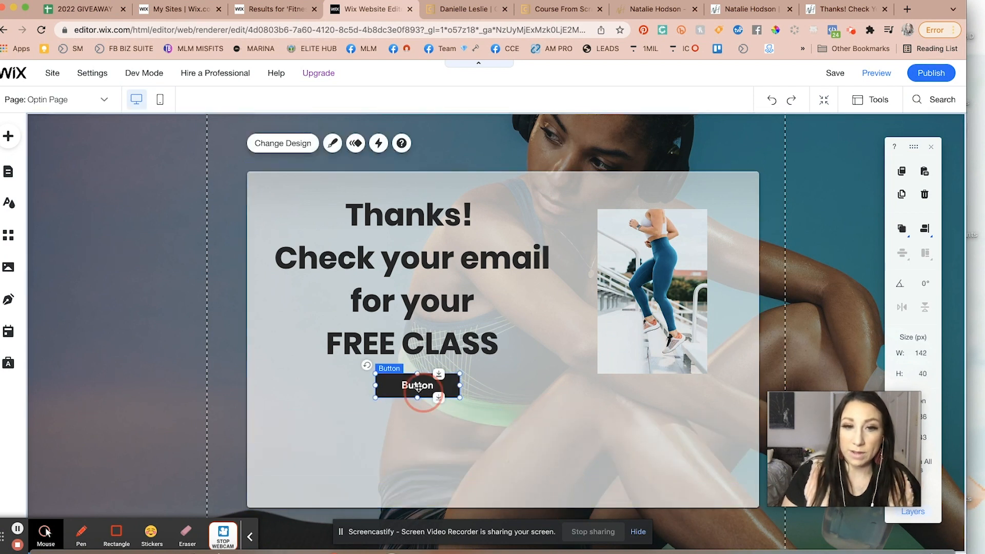
left_click_drag(427, 392, 515, 480)
Add a Video Upload single video player to the page.
left_click(17, 138)
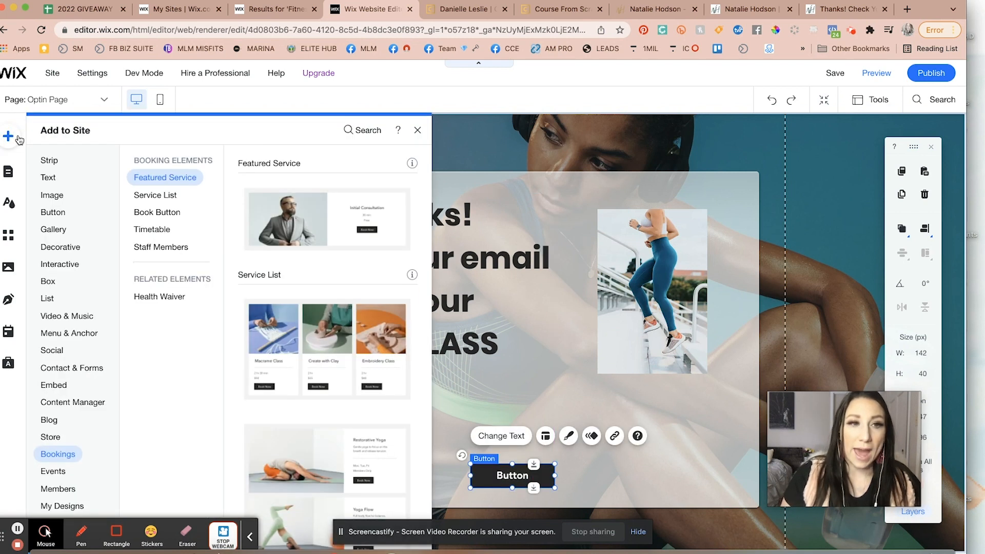
left_click(57, 229)
left_click(64, 317)
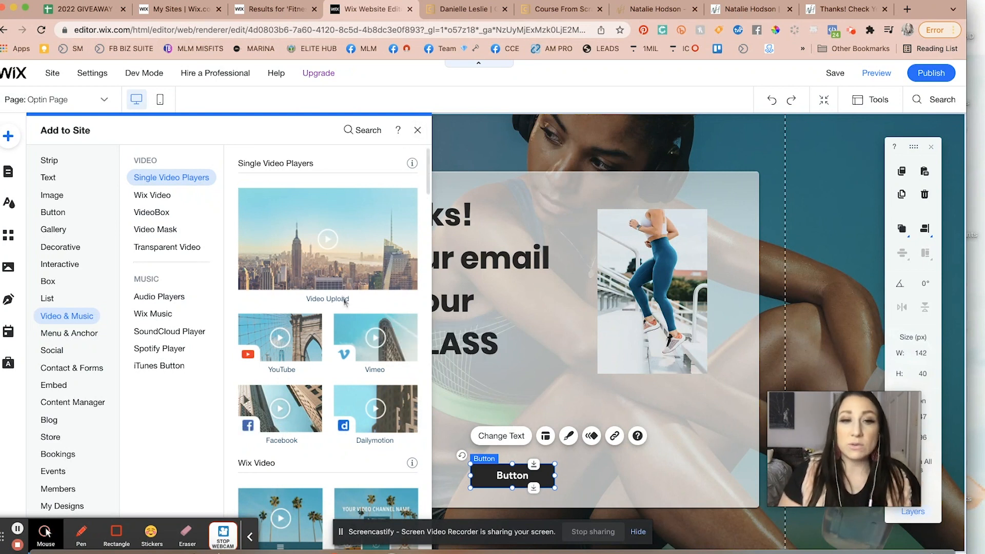
left_click(334, 279)
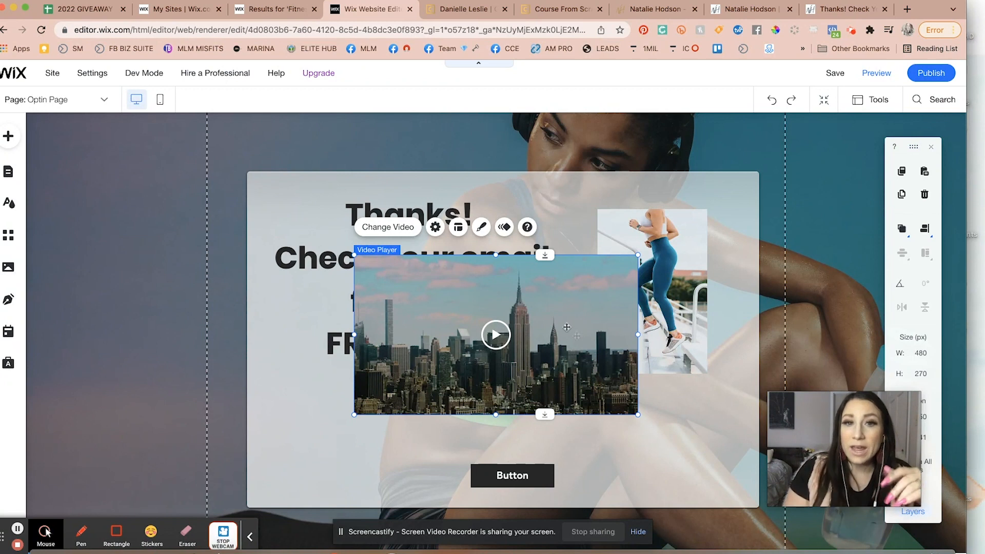
Delete the image of the woman in blue leggings from the container box.
left_click(648, 241)
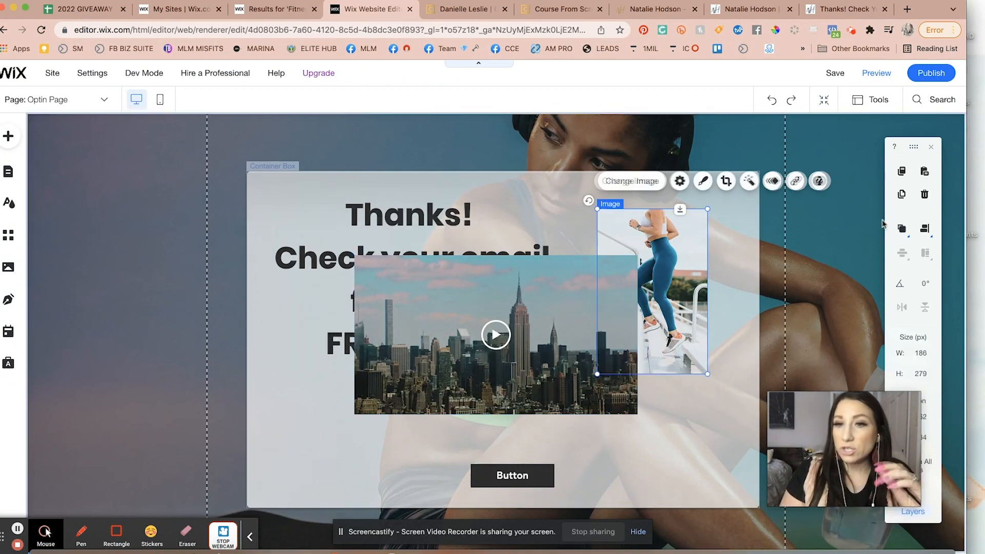
left_click(925, 194)
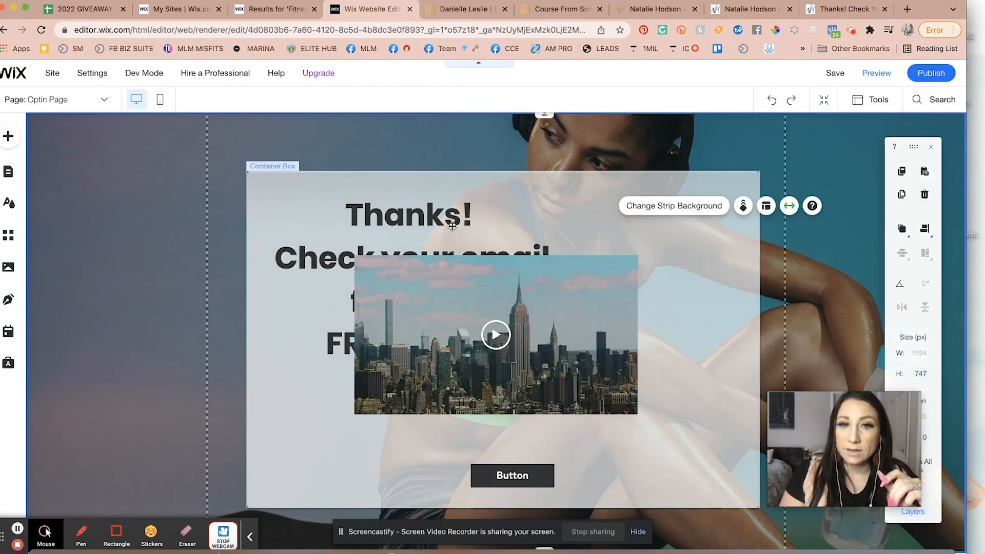
Centre the headline text above the video inside the container box and replace its wording with "Free Training".
left_click(435, 223)
left_click_drag(435, 223, 511, 211)
left_click(379, 151)
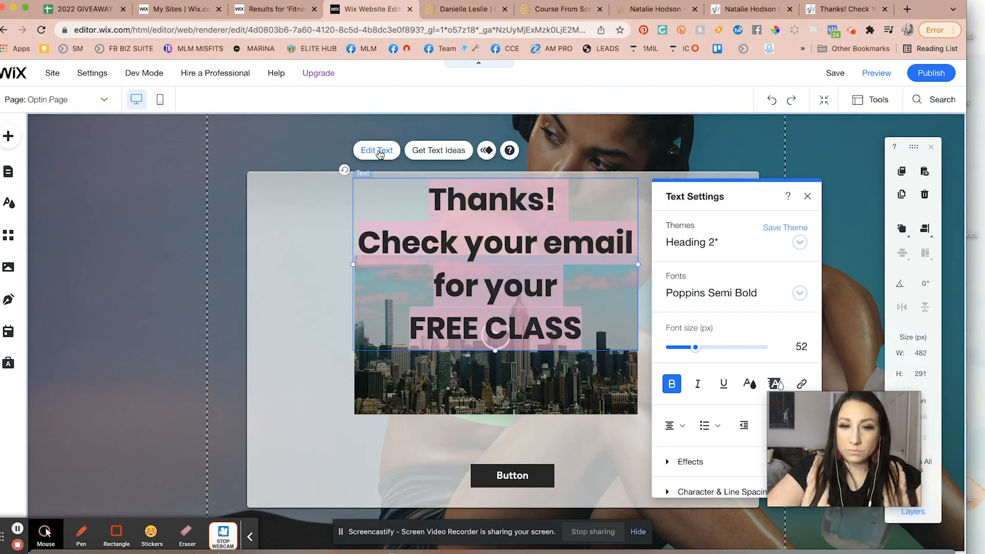
key("BackSpace")
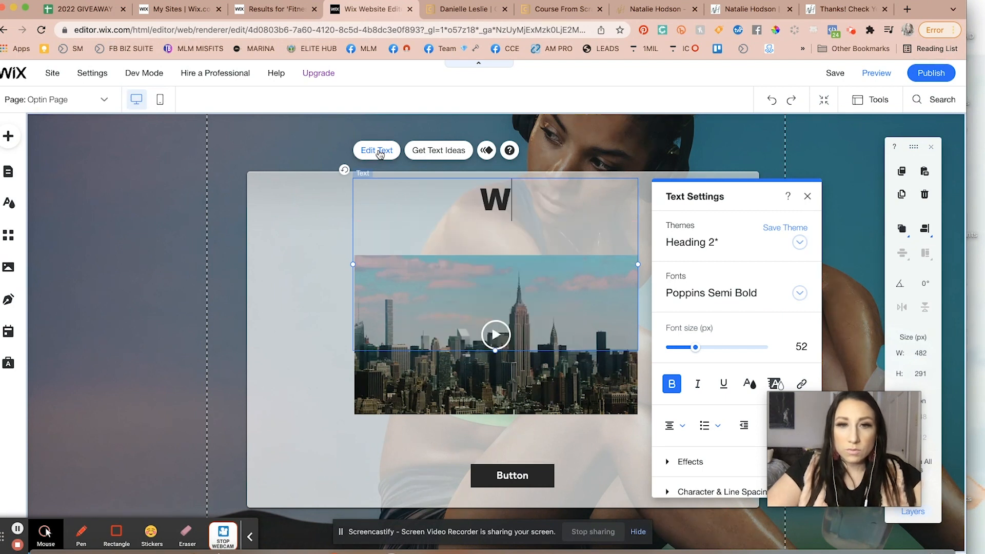
type("Free Training")
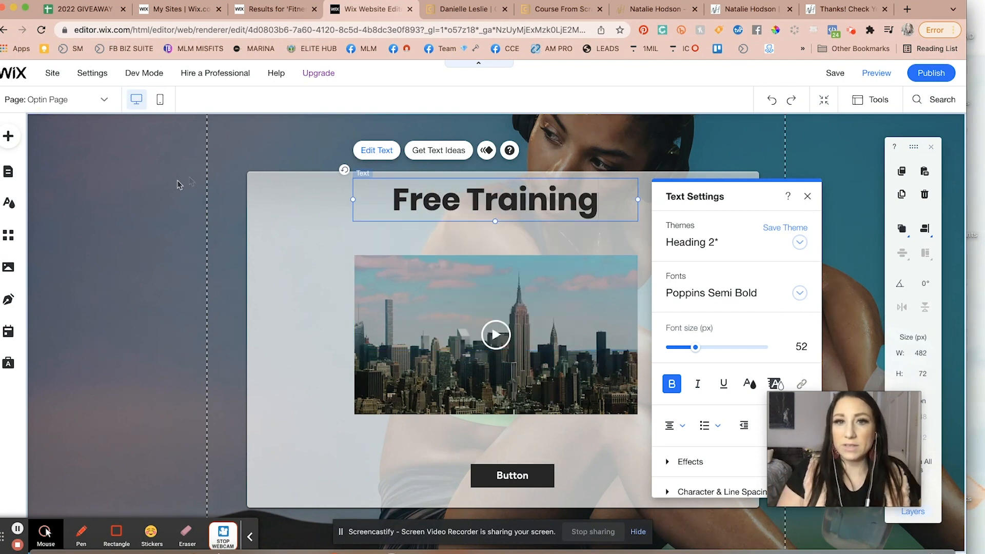
left_click(295, 231)
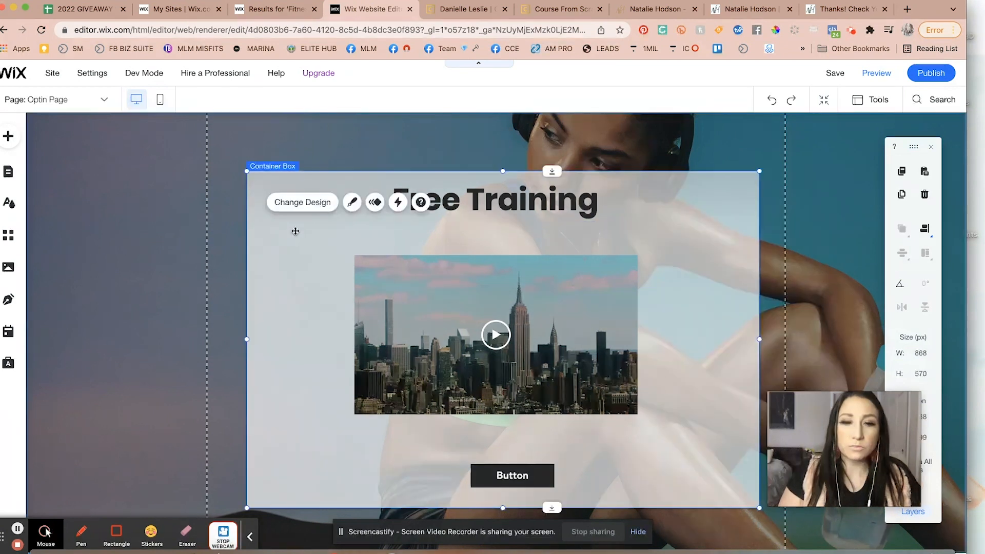
Add a paragraph text element to the container box on the page.
left_click(14, 144)
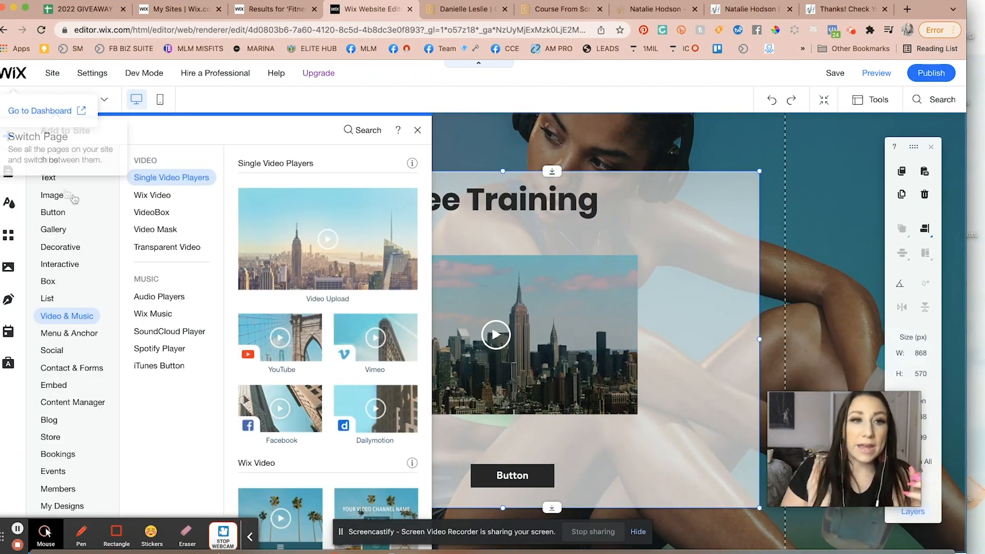
mouse_move(48, 179)
left_click_drag(267, 400, 737, 367)
Set the new paragraph's font size to 18 px and move it between the video and the button.
left_click(424, 301)
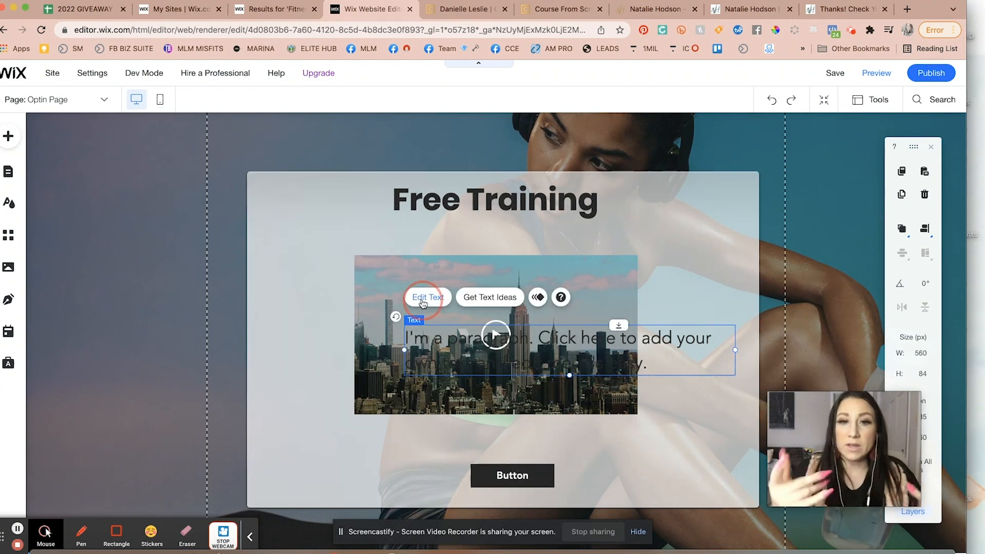
left_click(897, 296)
key("BackSpace")
key("BackSpace")
type("18")
key("Return")
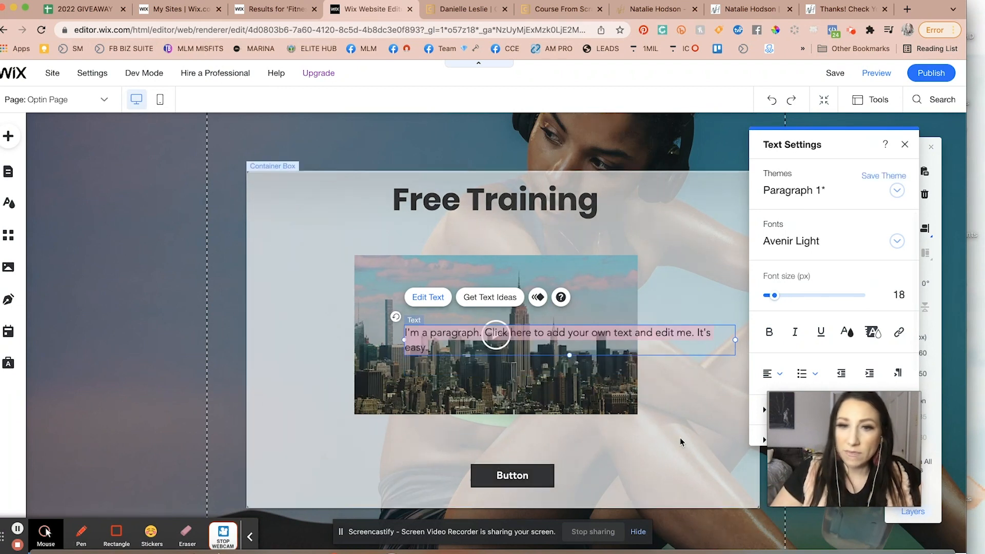
left_click(662, 333)
left_click_drag(661, 335, 599, 432)
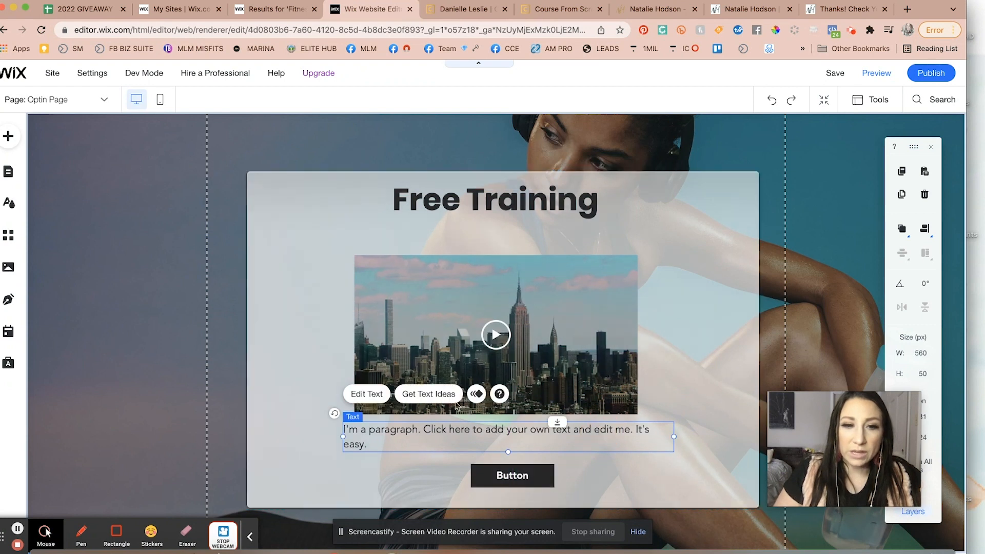
Replace the paragraph with "If you are interfested in working with me 1:1, please book a call and see what I could do to help you.".
left_click(367, 394)
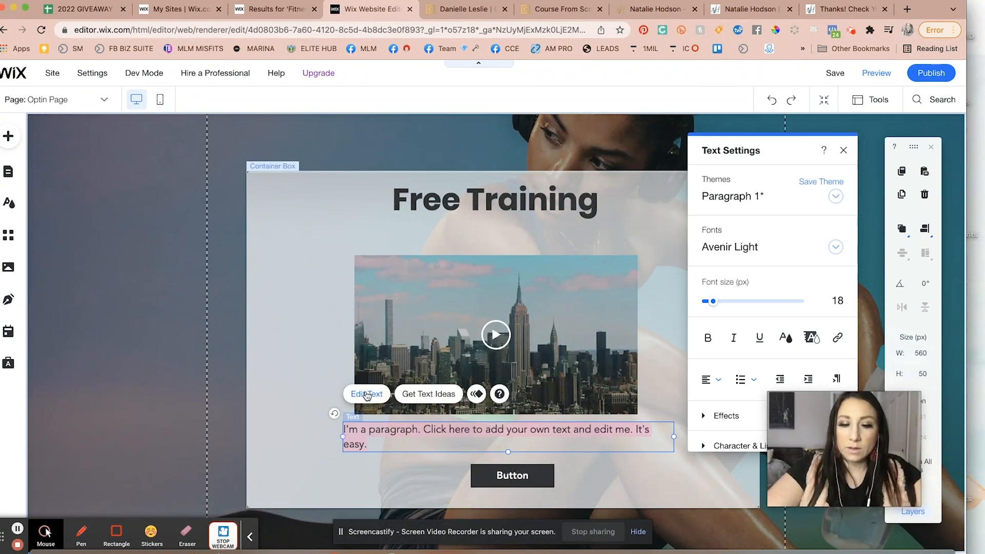
type("Ifyou'rfe en")
key("BackSpace")
key("BackSpace")
key("BackSpace")
key("BackSpace")
key("BackSpace")
key("BackSpace")
key("BackSpace")
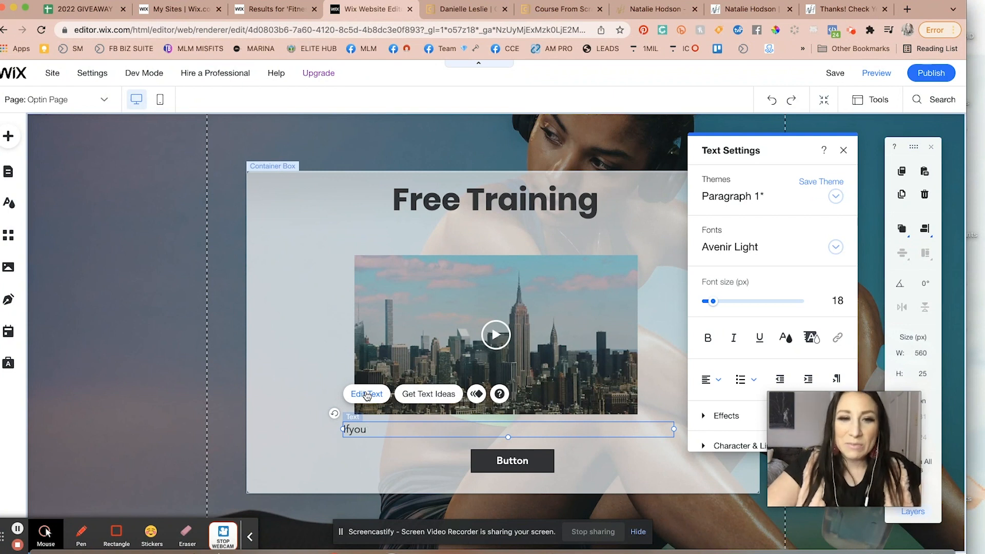
key("BackSpace")
key("BackSpace")
type("you're")
key("BackSpace")
key("BackSpace")
key("BackSpace")
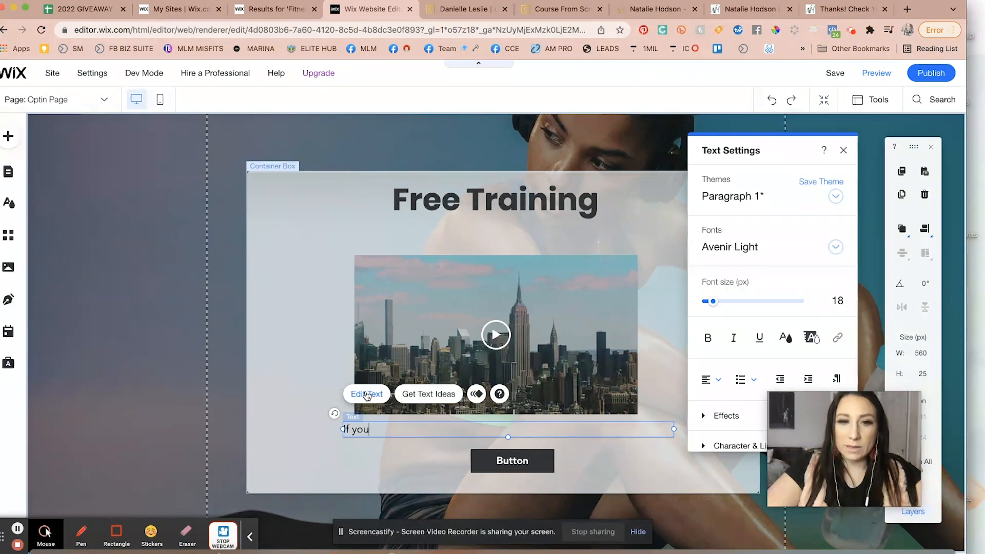
type("are")
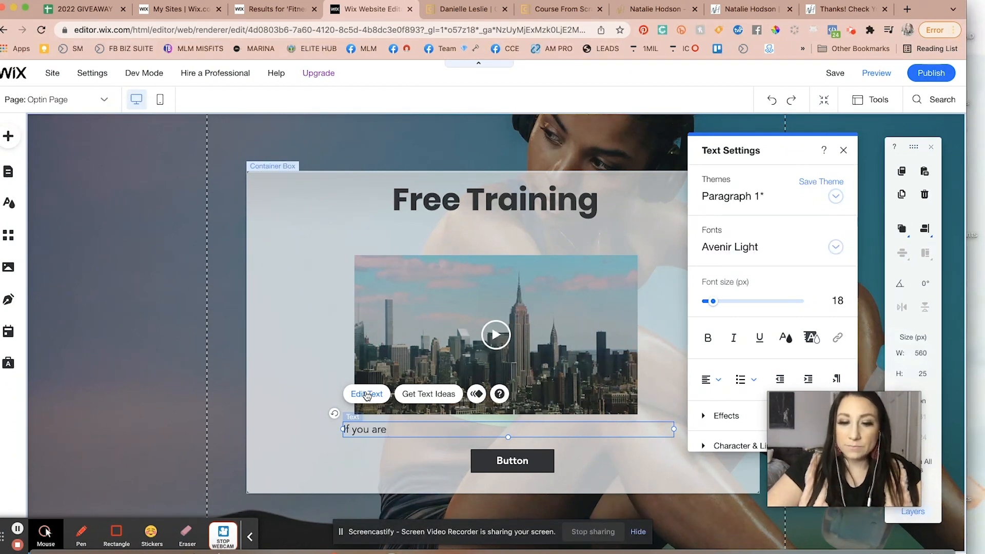
type(" interfes")
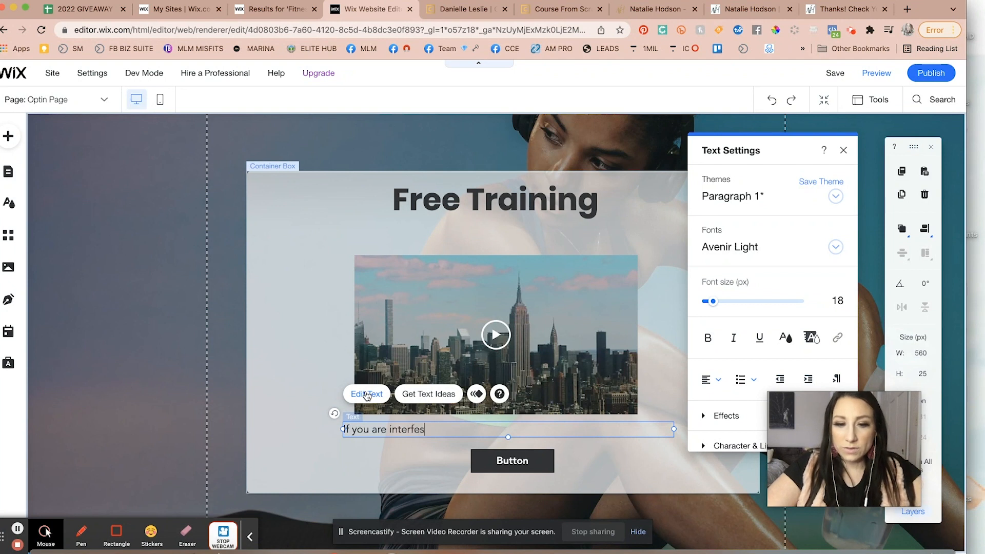
type("ted in working with m")
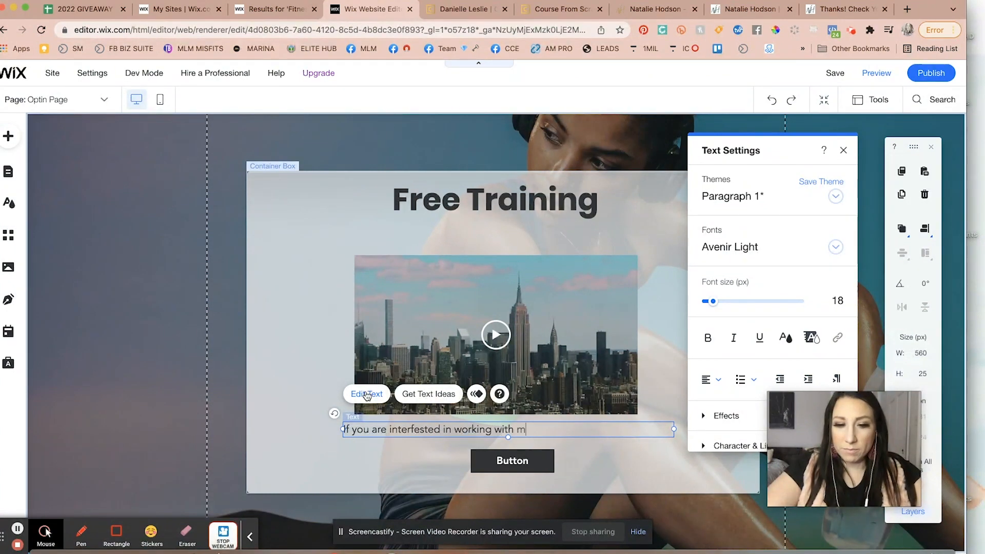
type("e 1:1, ple")
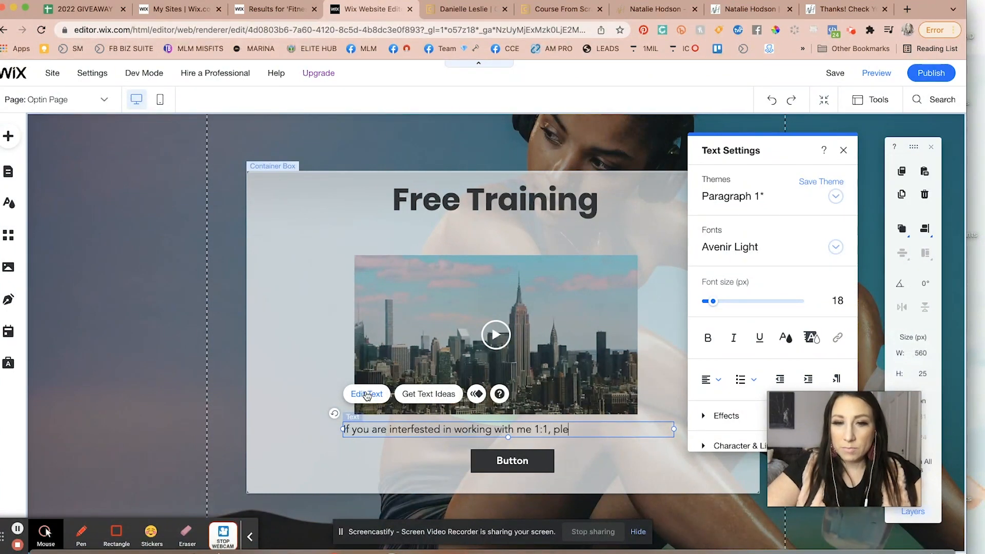
type("ase book a call")
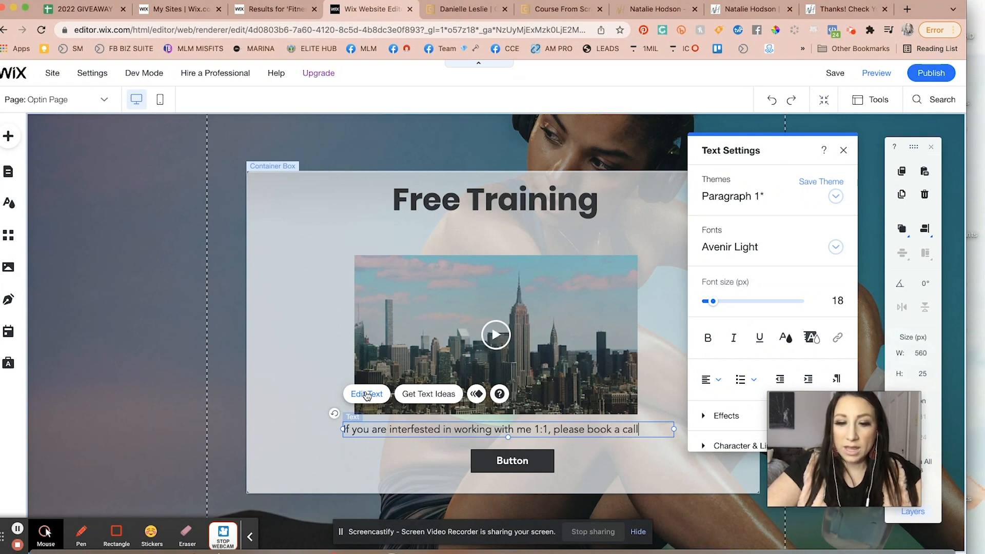
key("Return")
type("and see ")
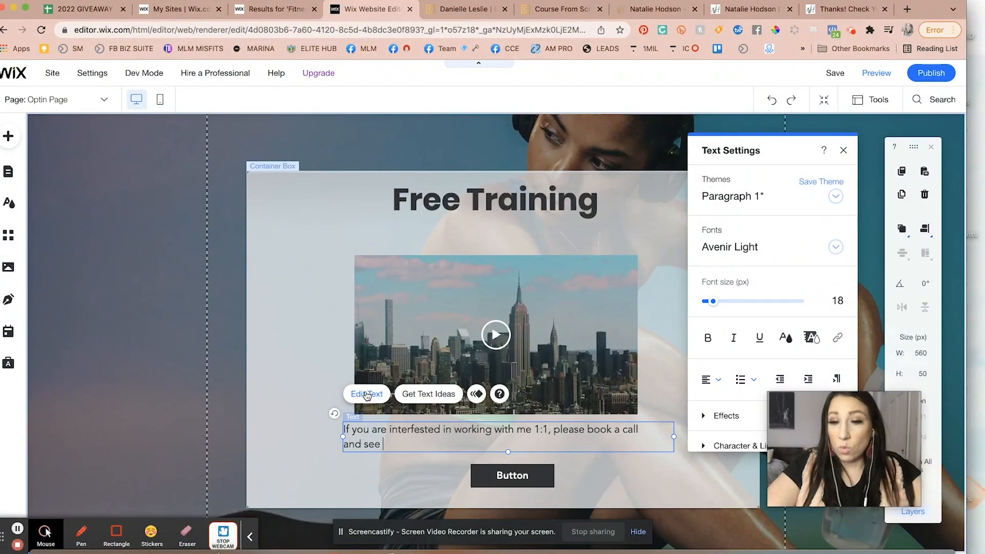
type("what I could ")
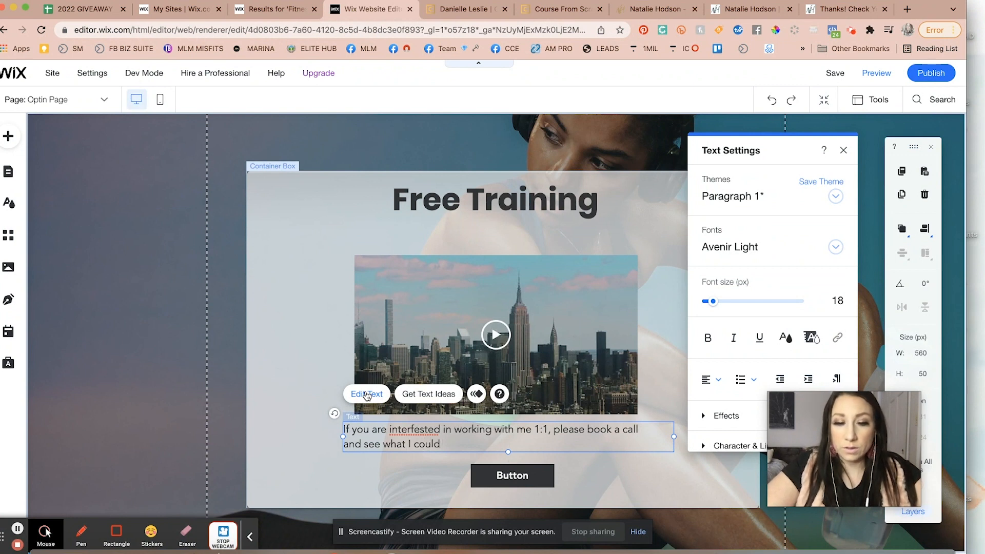
type("do to help you.")
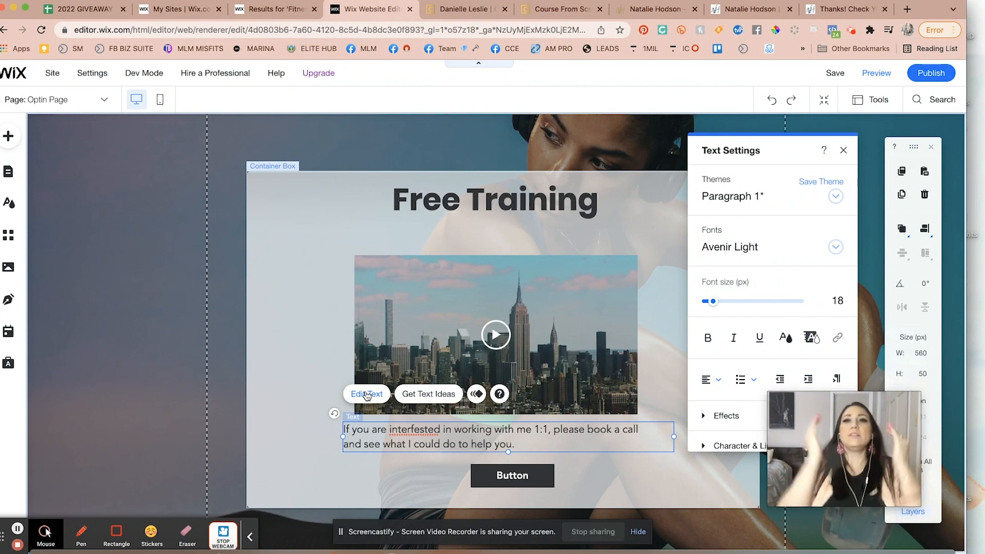